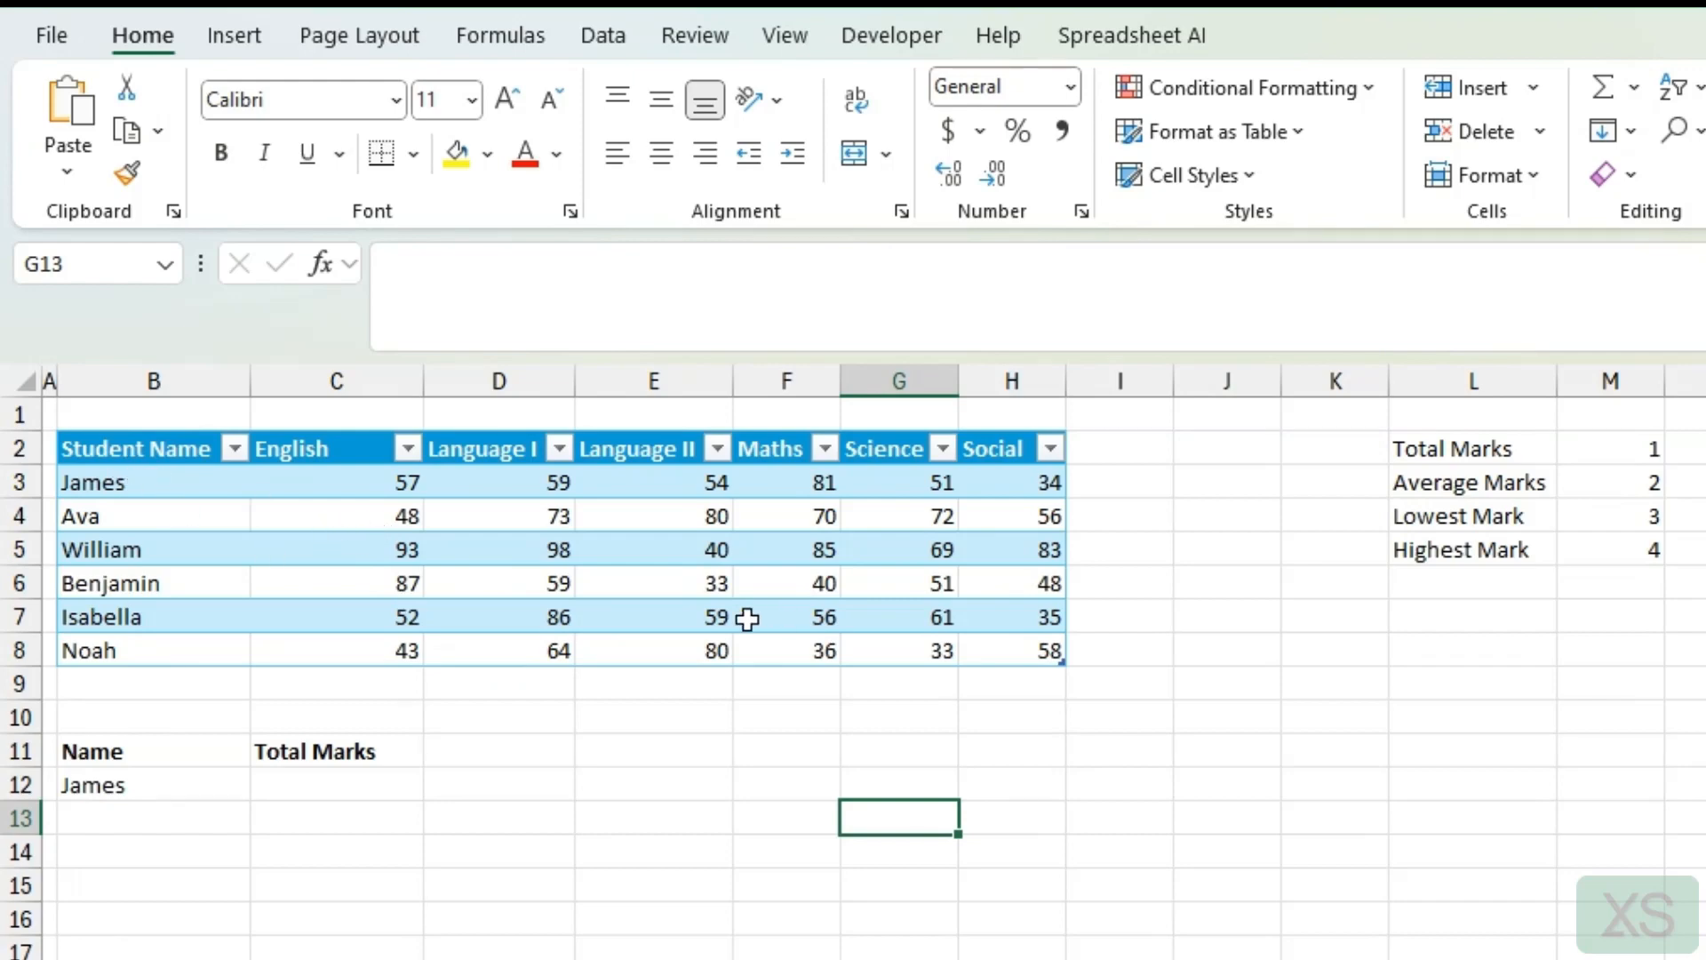
# Switch the heading choice in C11 through Average Marks and Lowest Mark, ending on Highest Mark.
pyautogui.click(327, 757)
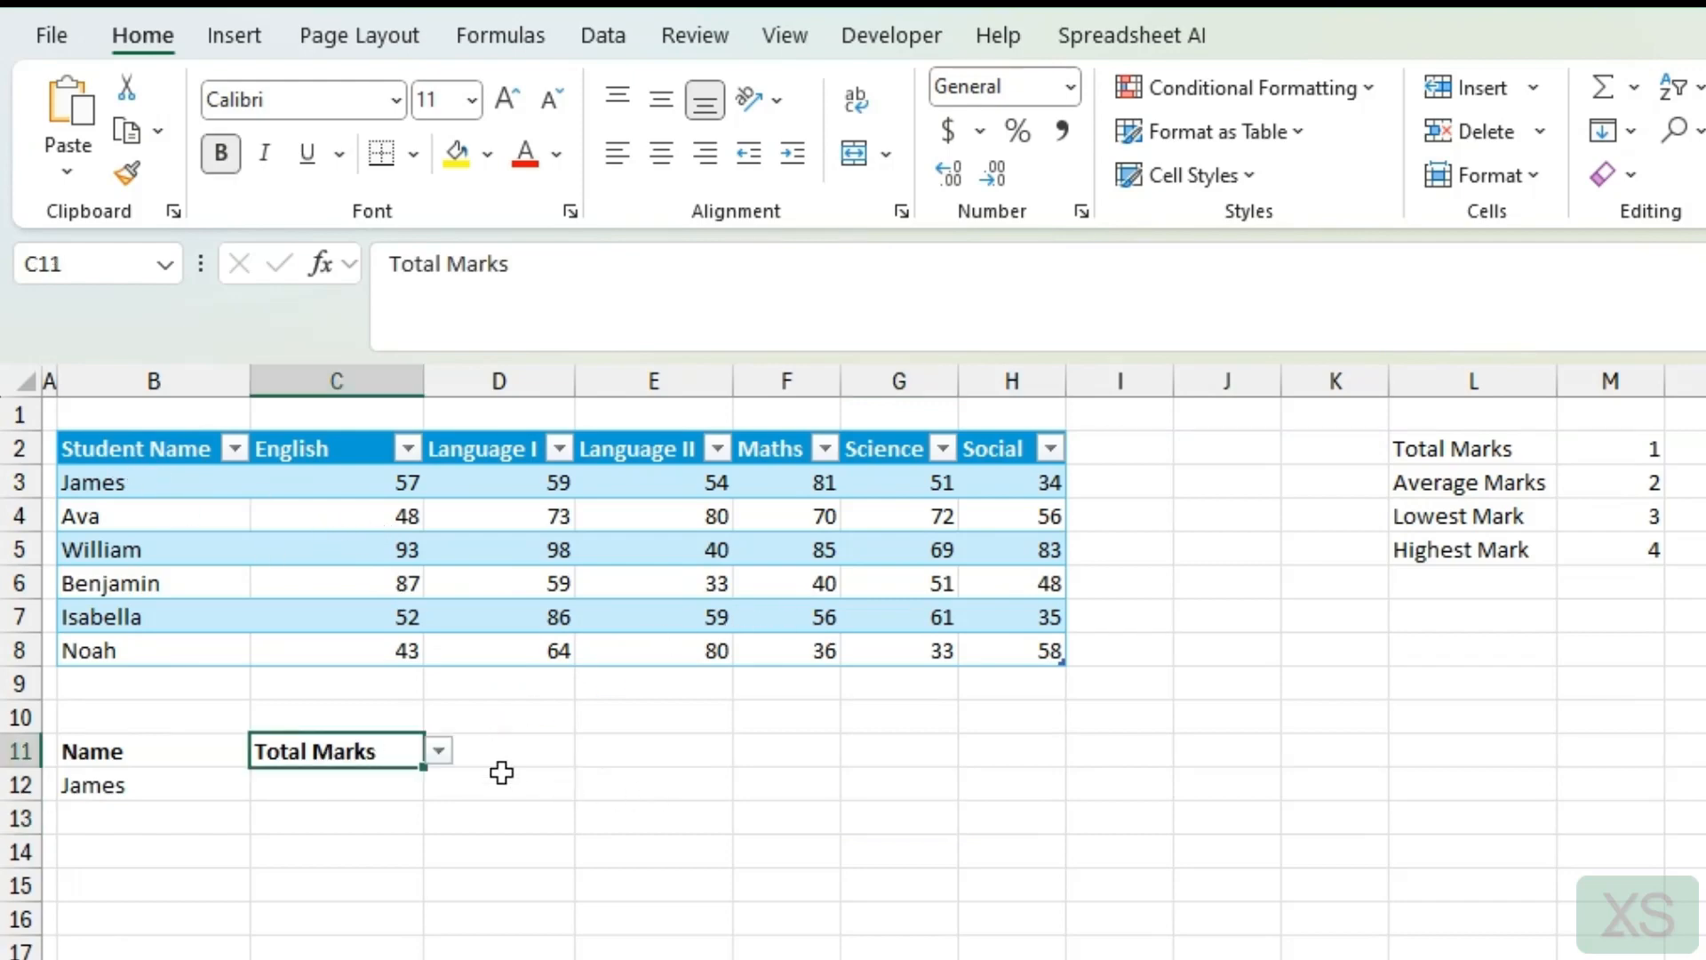
pyautogui.click(446, 754)
pyautogui.click(378, 808)
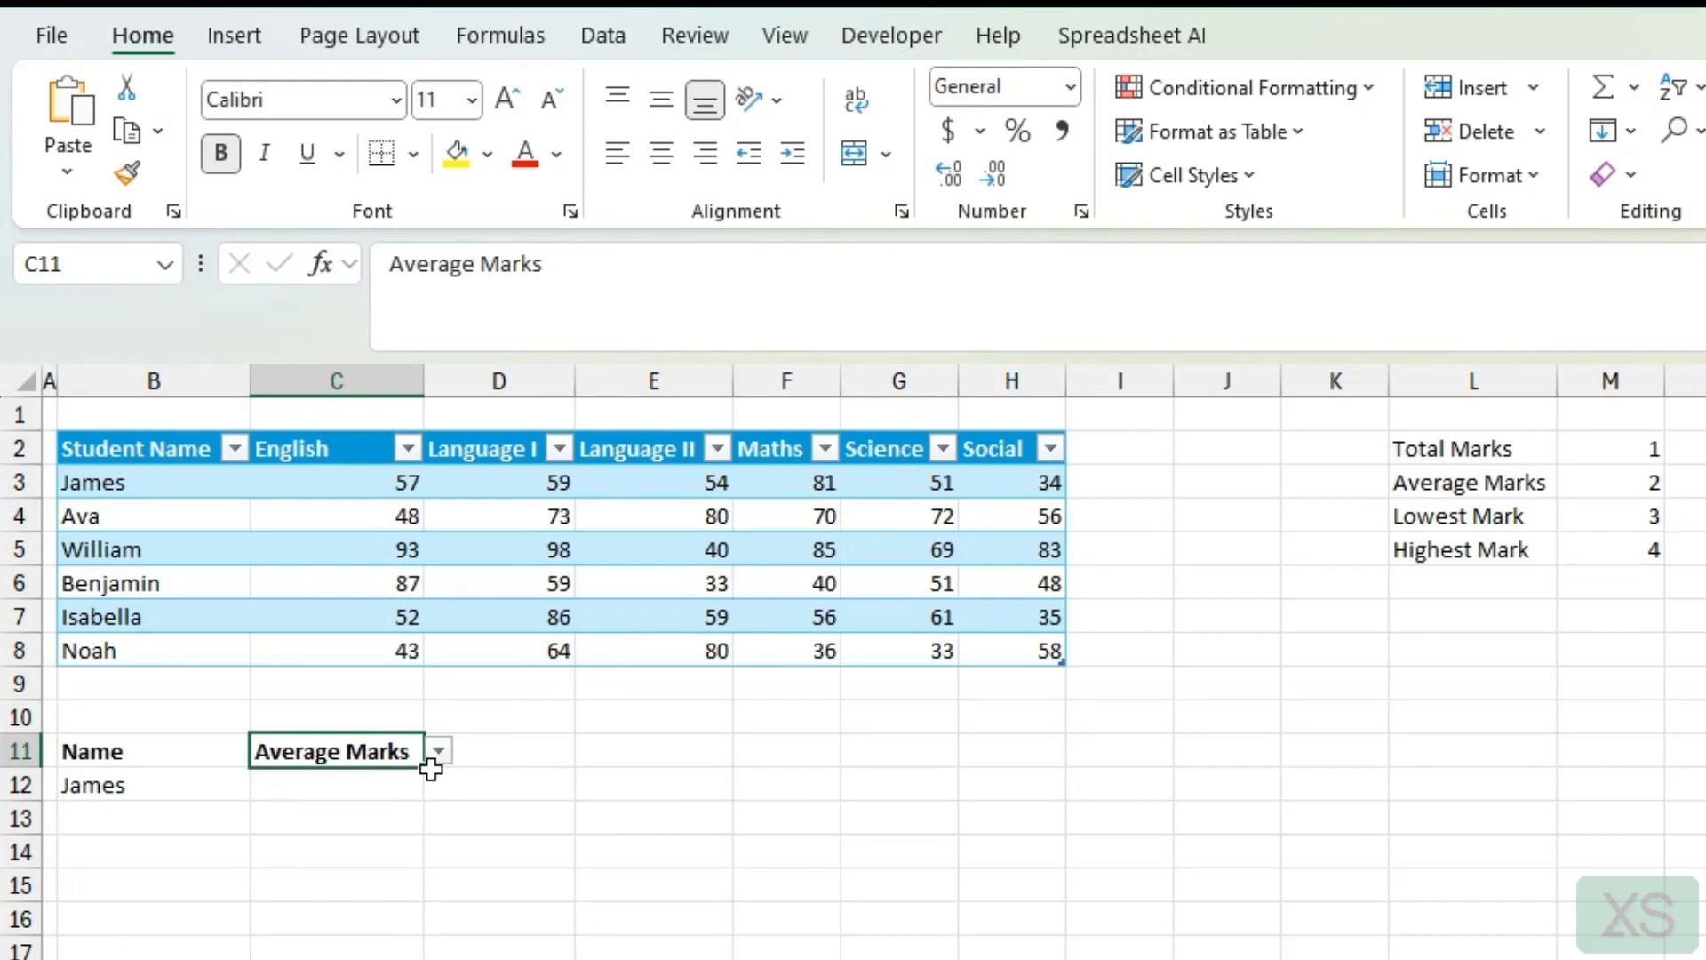
pyautogui.click(432, 757)
pyautogui.click(384, 840)
pyautogui.click(442, 751)
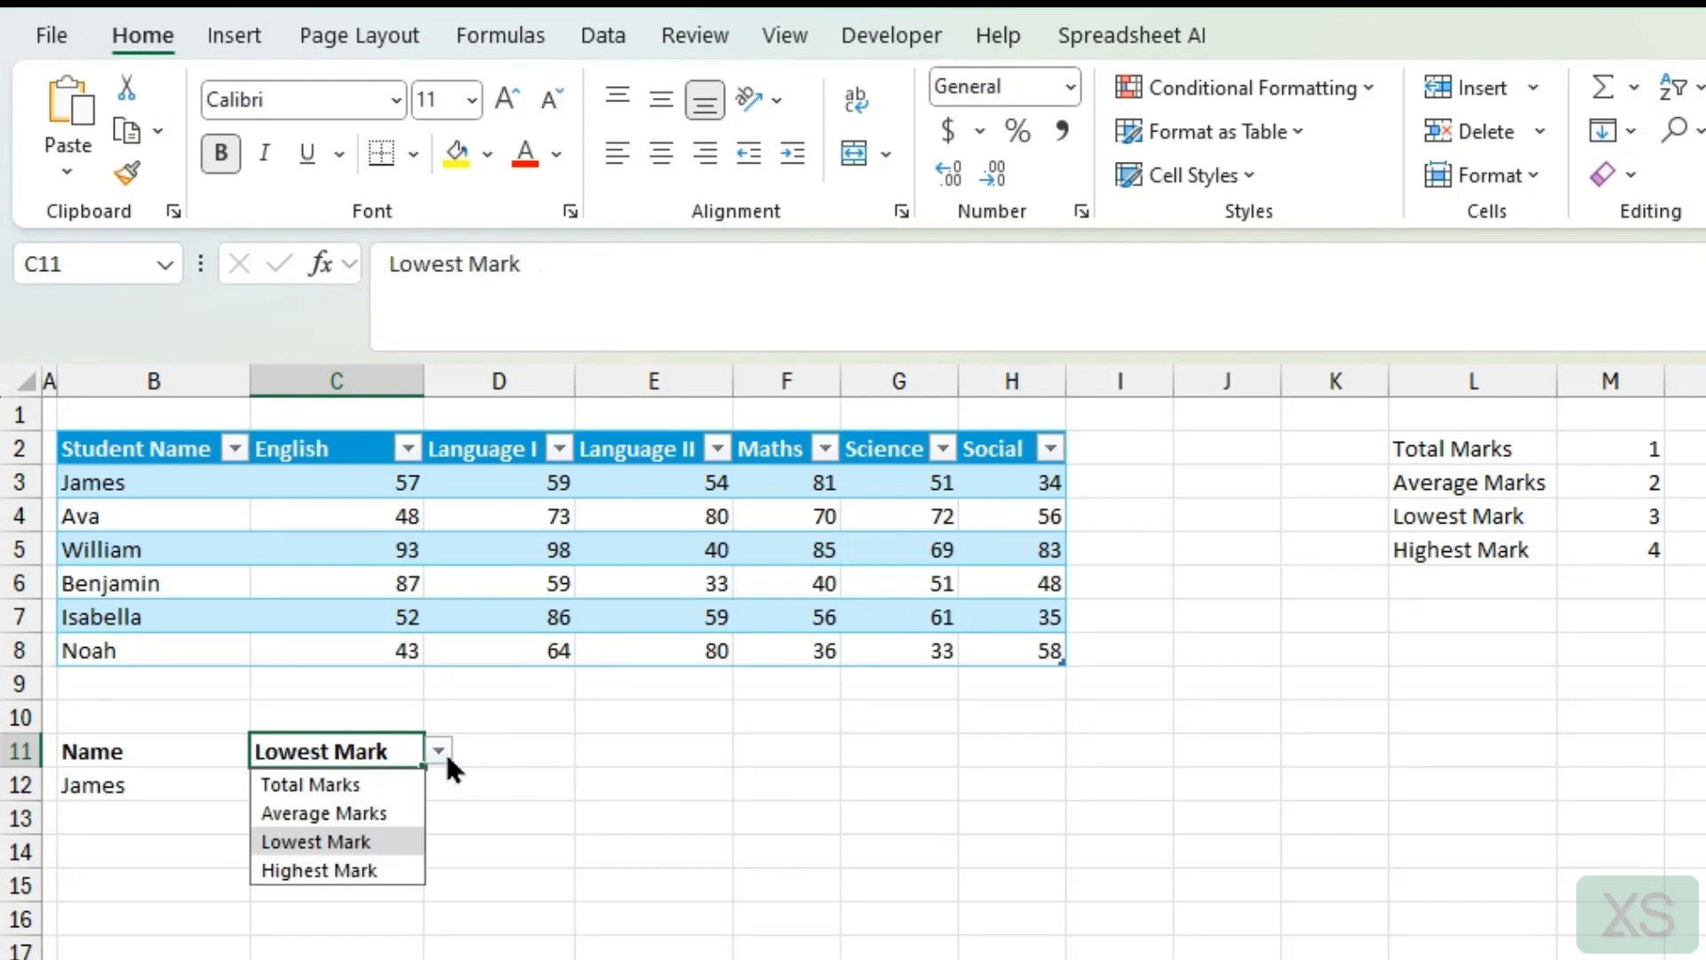
pyautogui.click(402, 868)
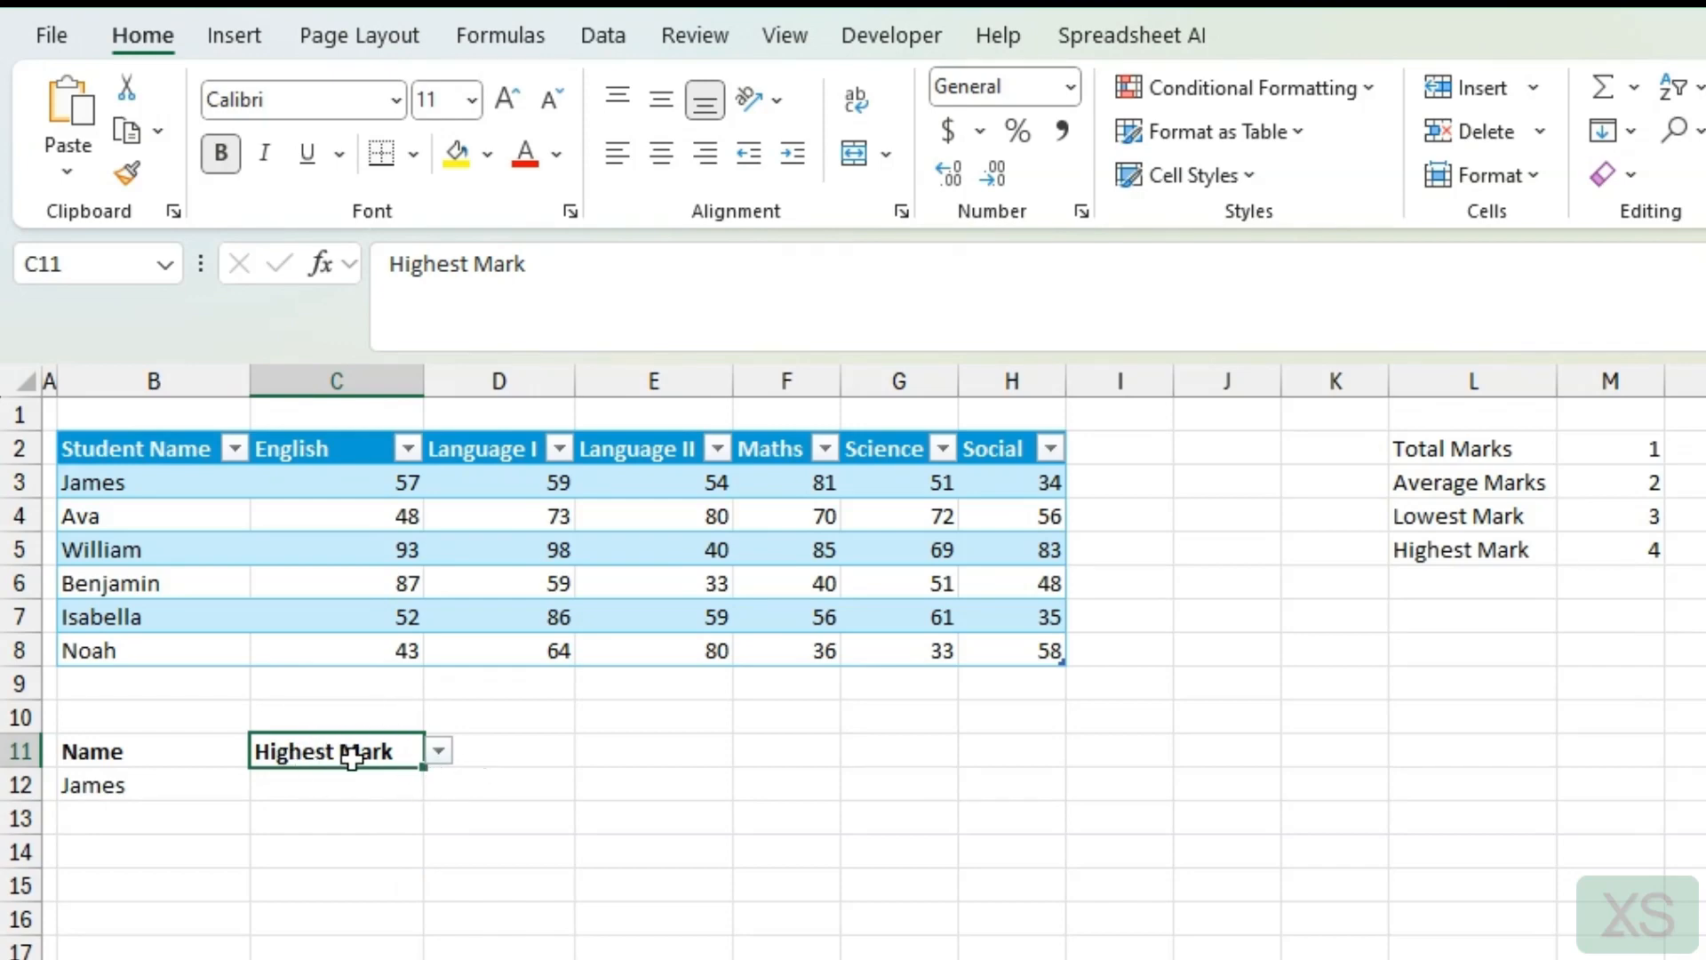
pyautogui.moveTo(1417, 449); pyautogui.dragTo(1422, 553)
pyautogui.click(1487, 648)
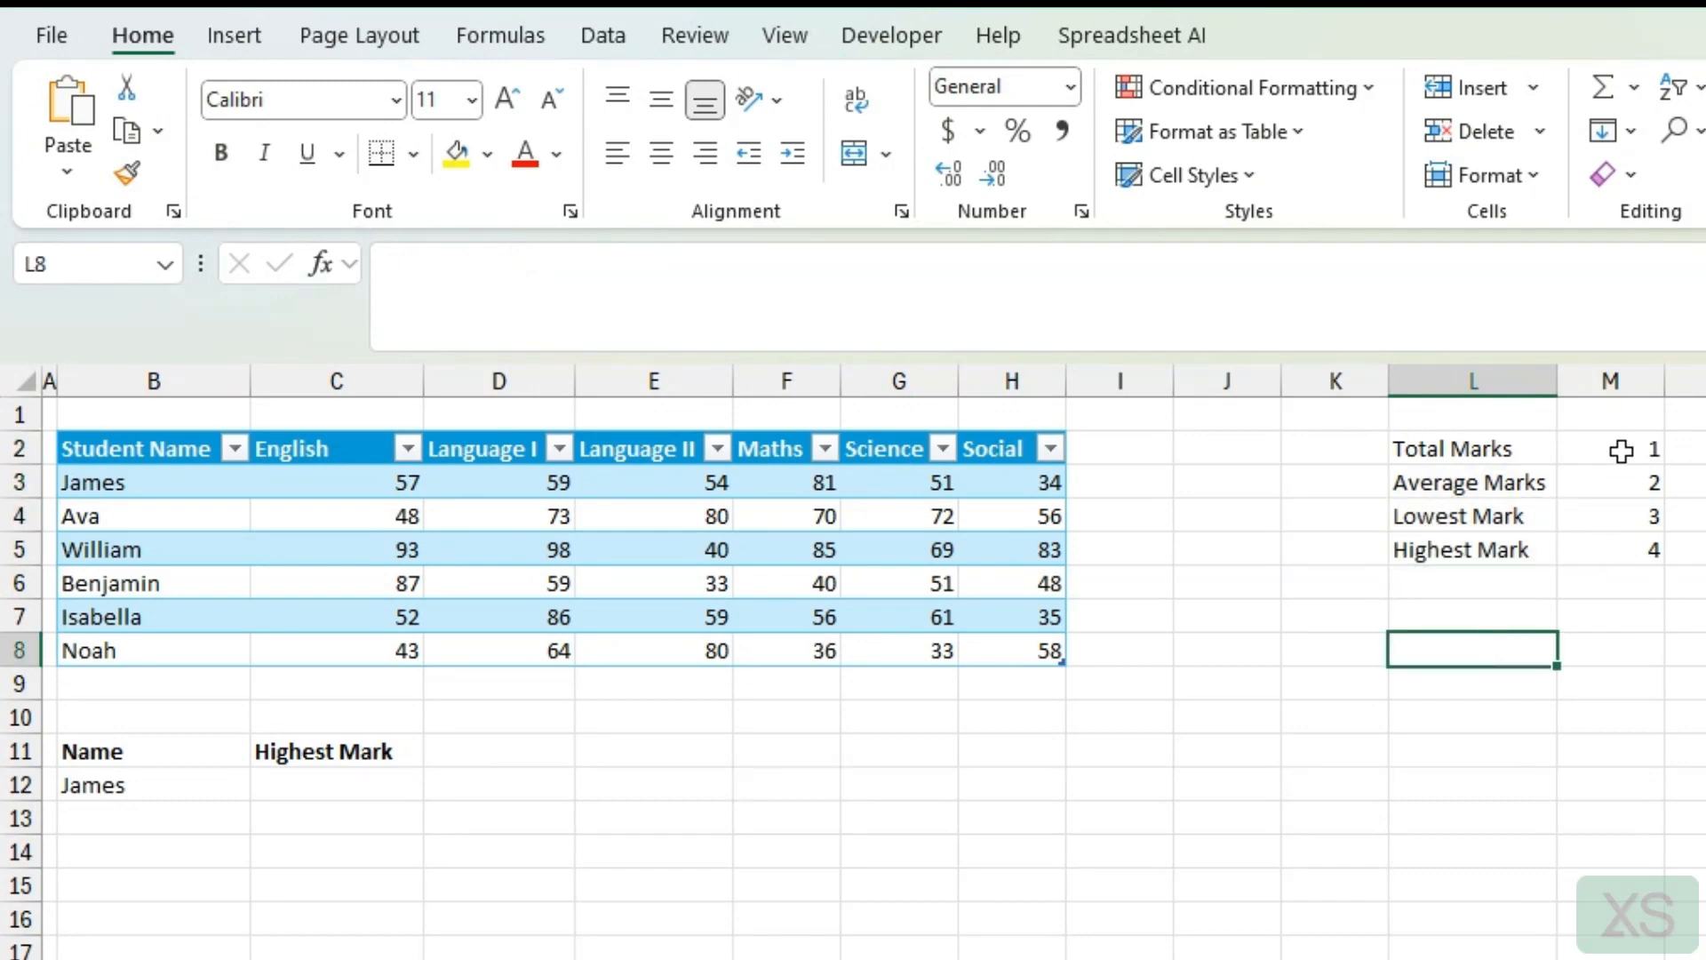
pyautogui.click(1622, 451)
pyautogui.click(1624, 552)
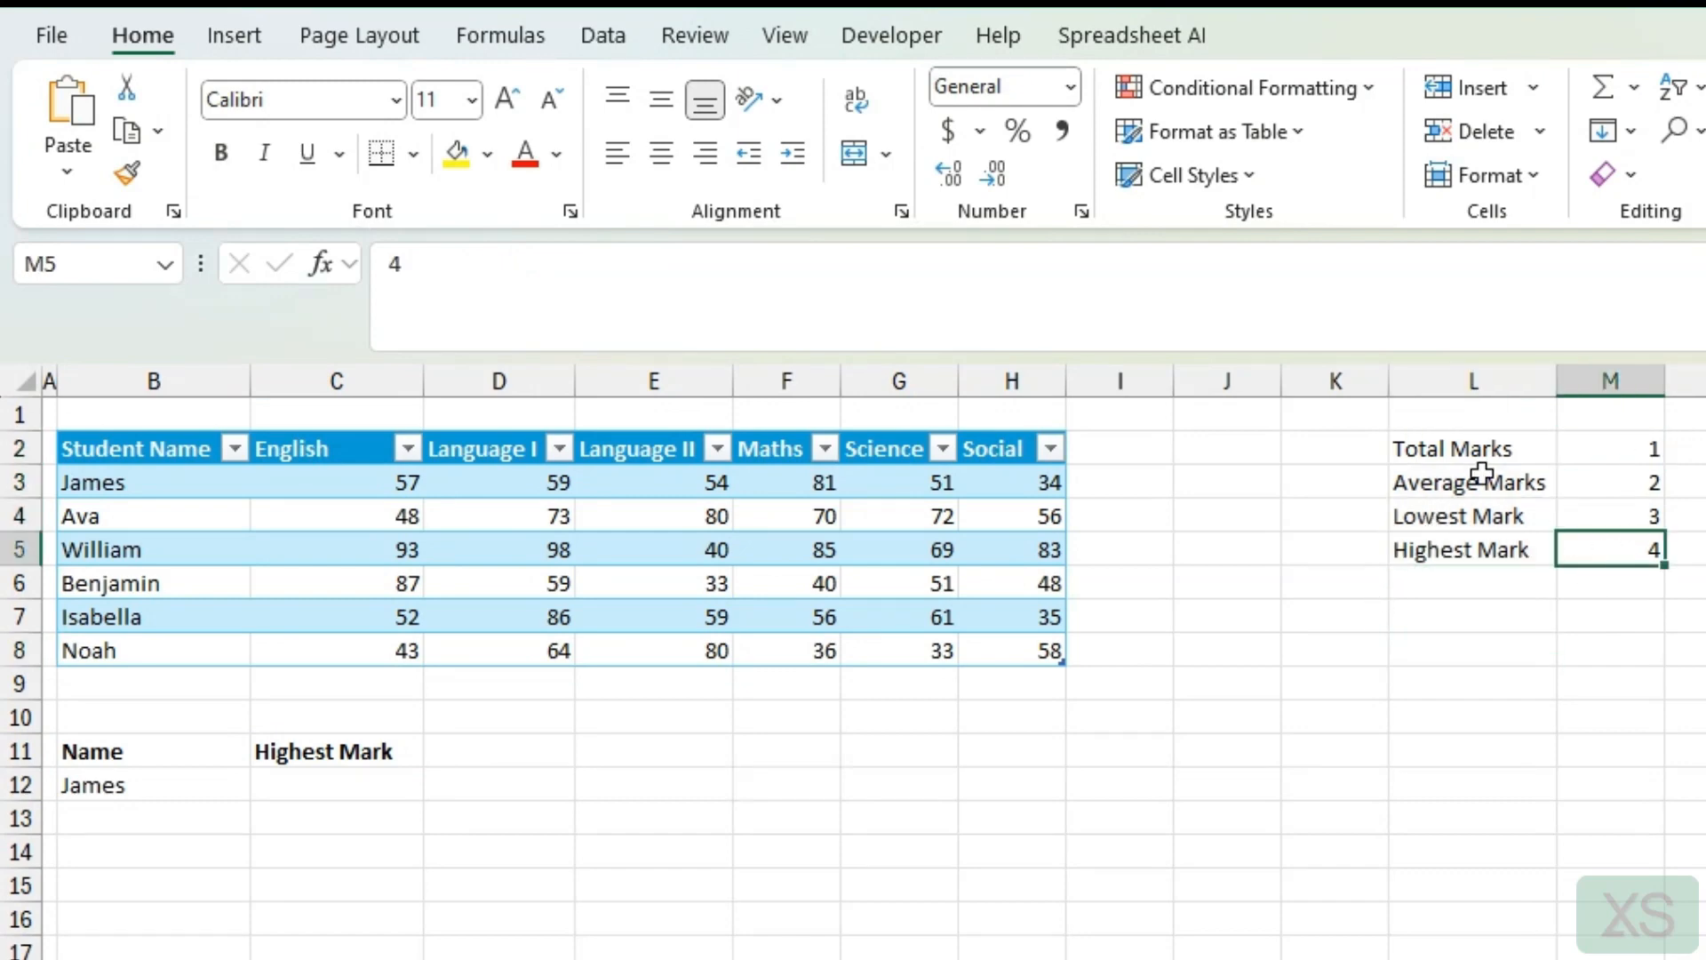
# Enter =VLOOKUP($C$11,$L$2:$M$5,2,0) in C10 to return the number assigned to the chosen heading.
pyautogui.click(336, 717)
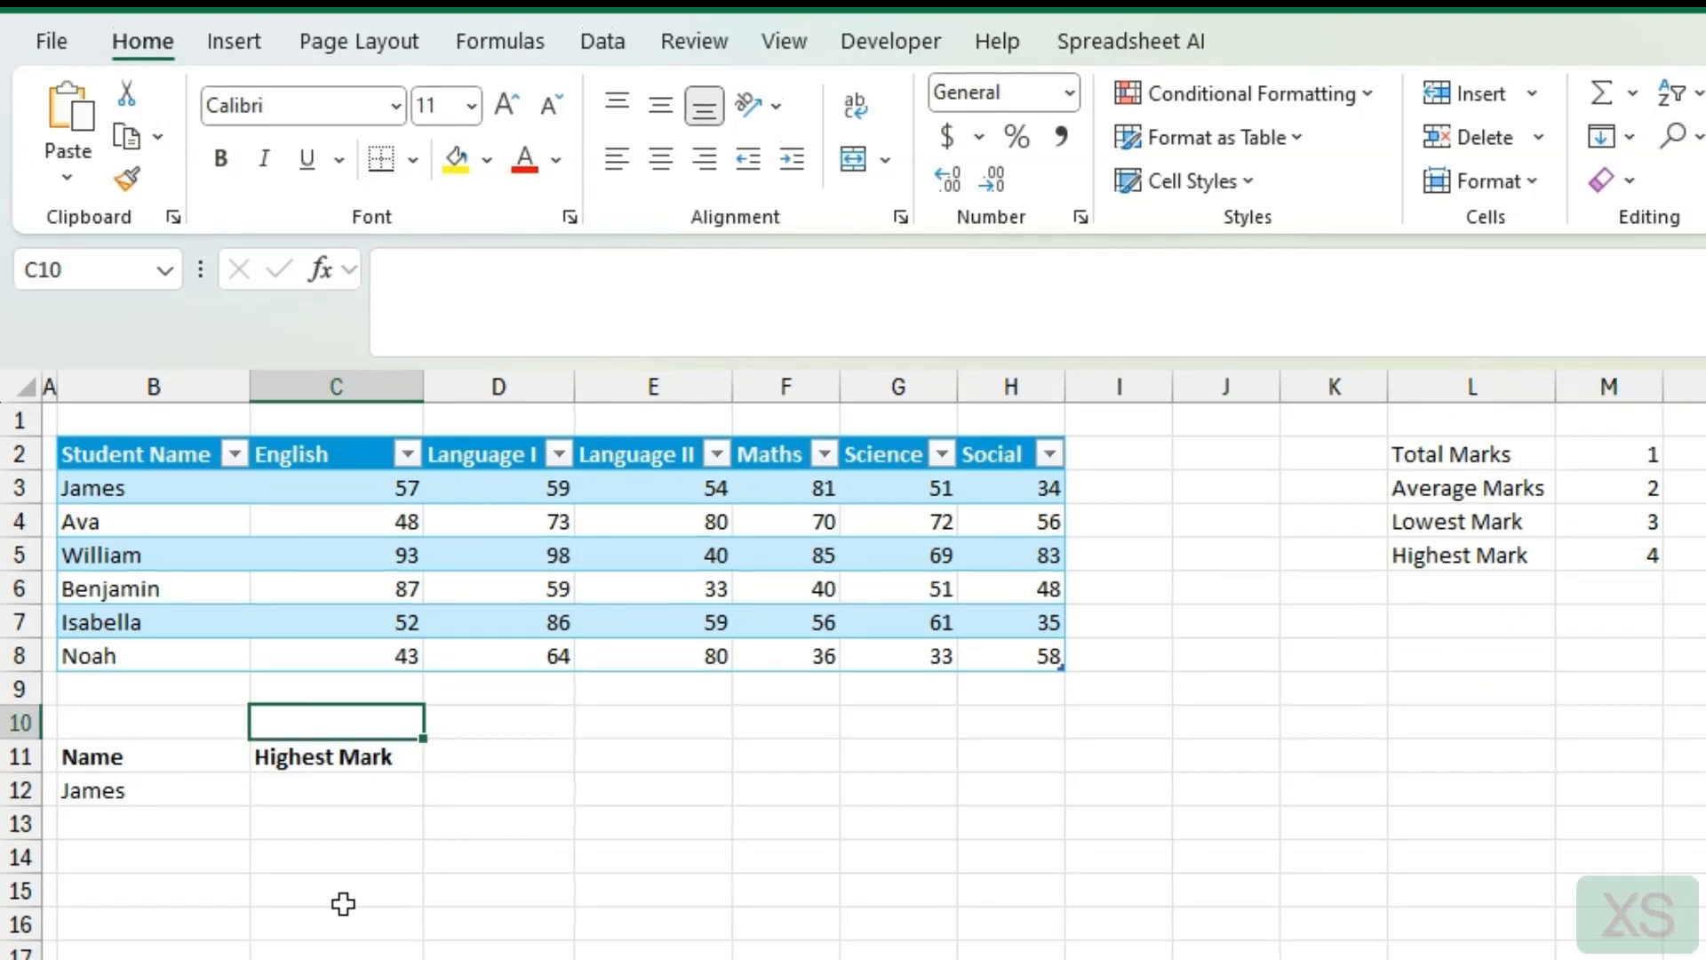
pyautogui.write('=vlooku')
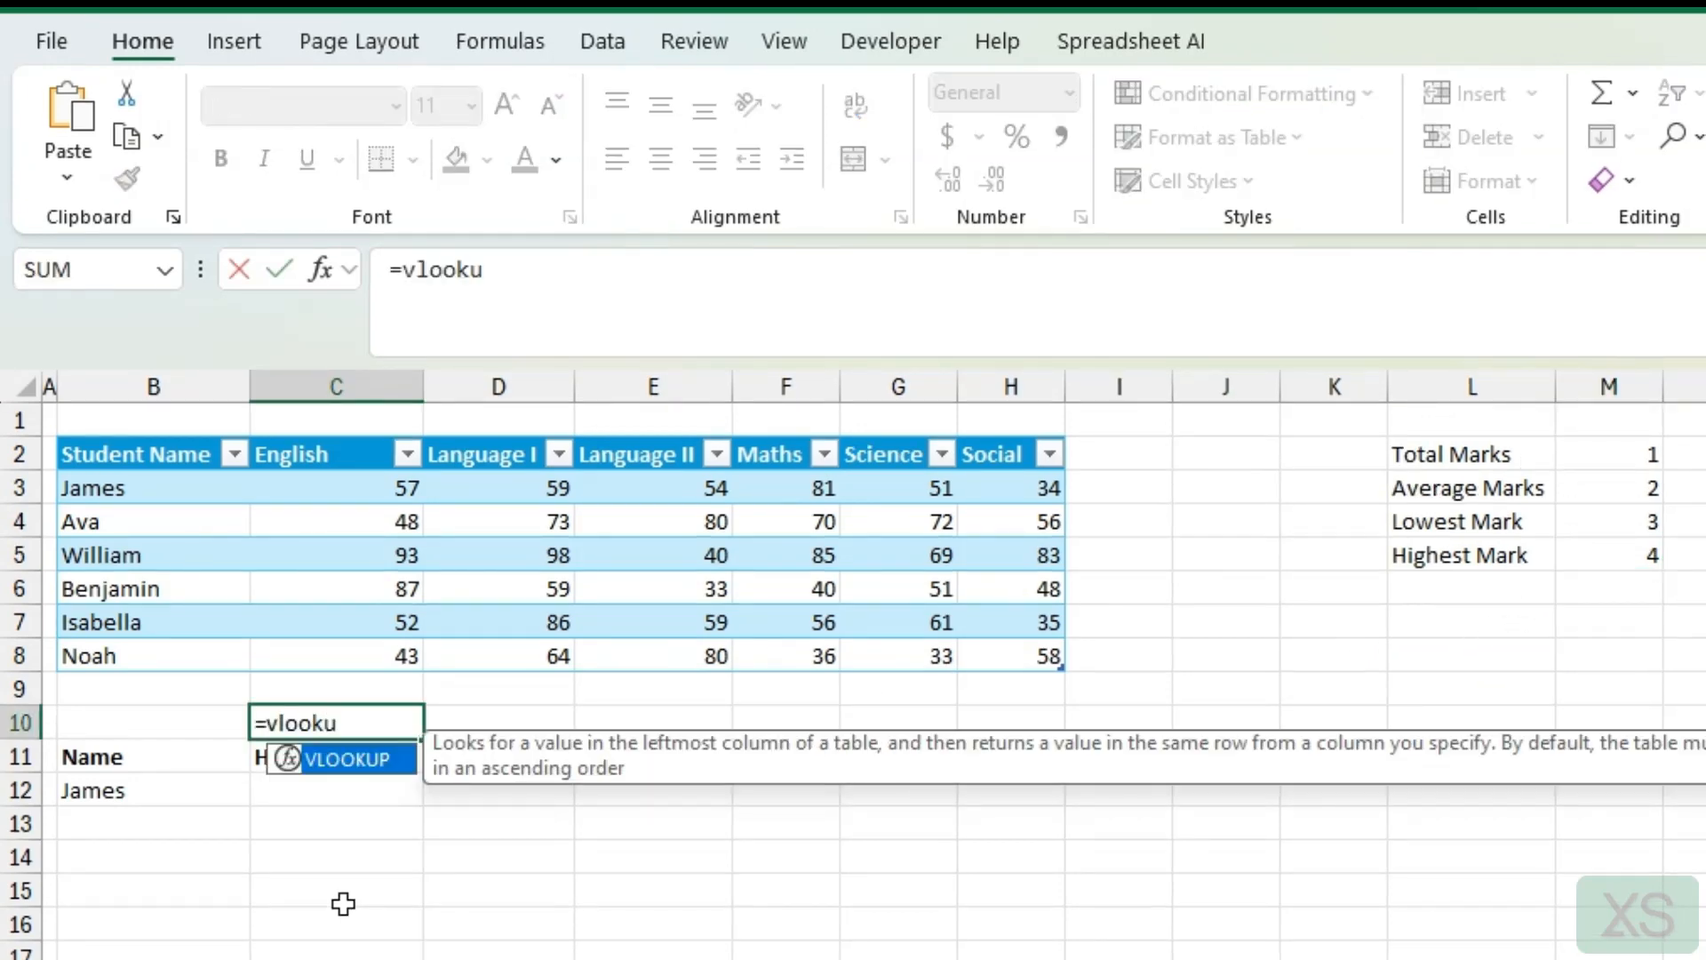
pyautogui.write('p(')
pyautogui.press('Down')
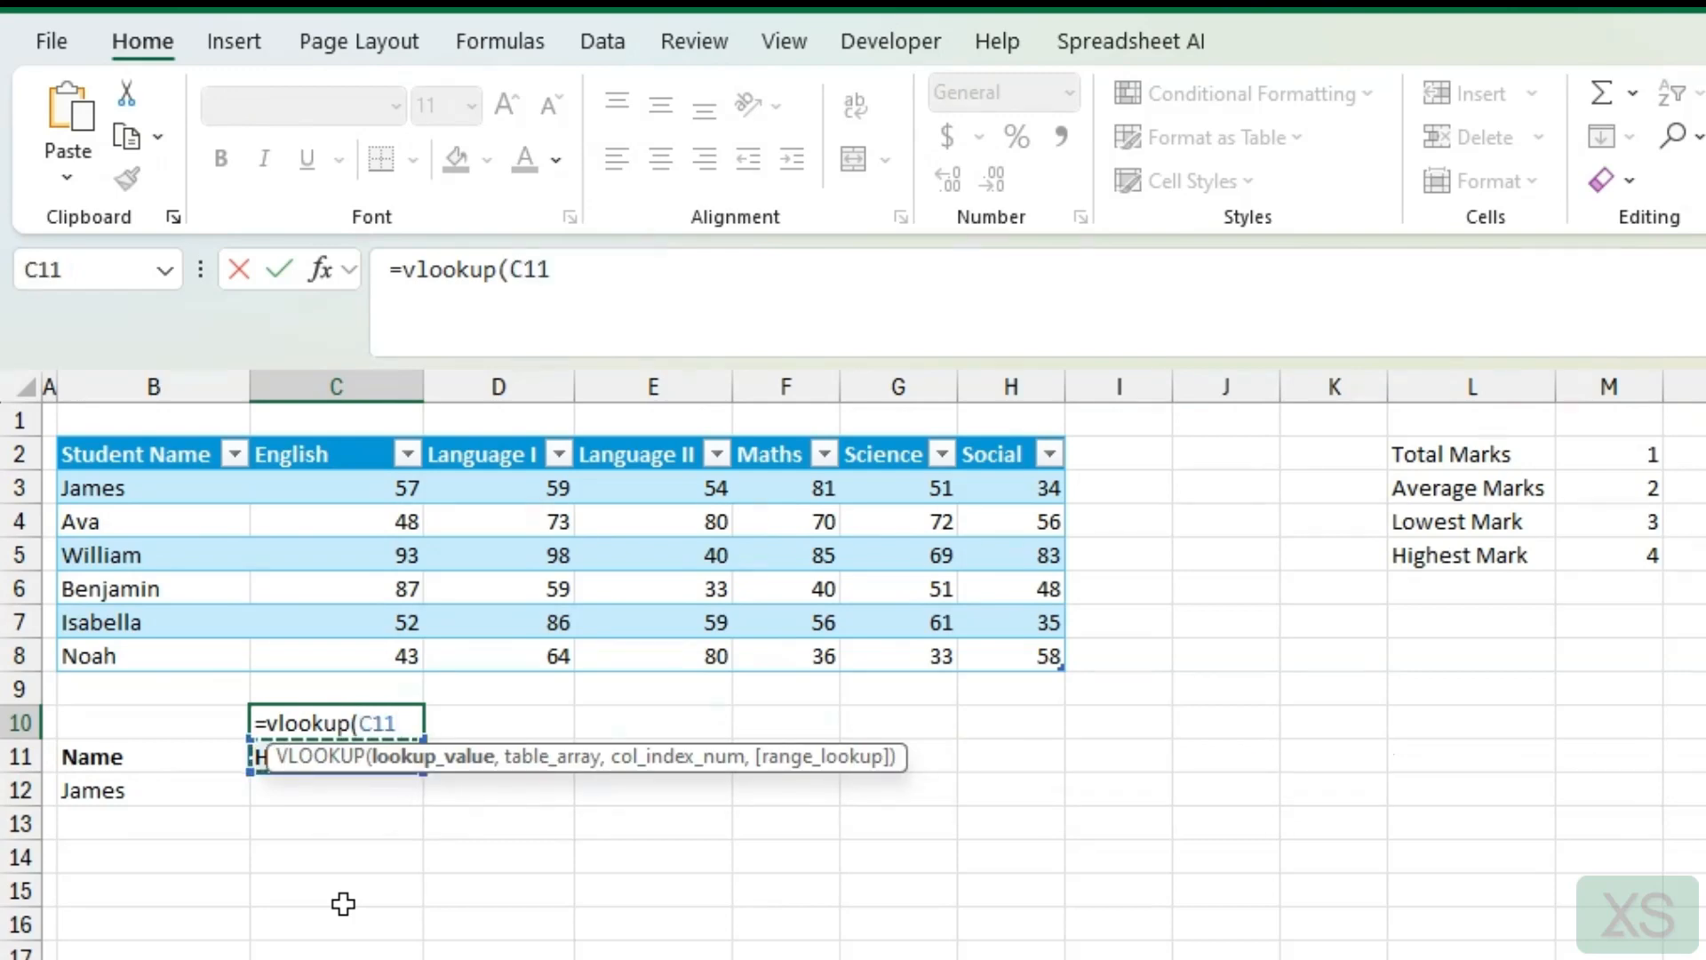
pyautogui.press('F4')
pyautogui.write(',')
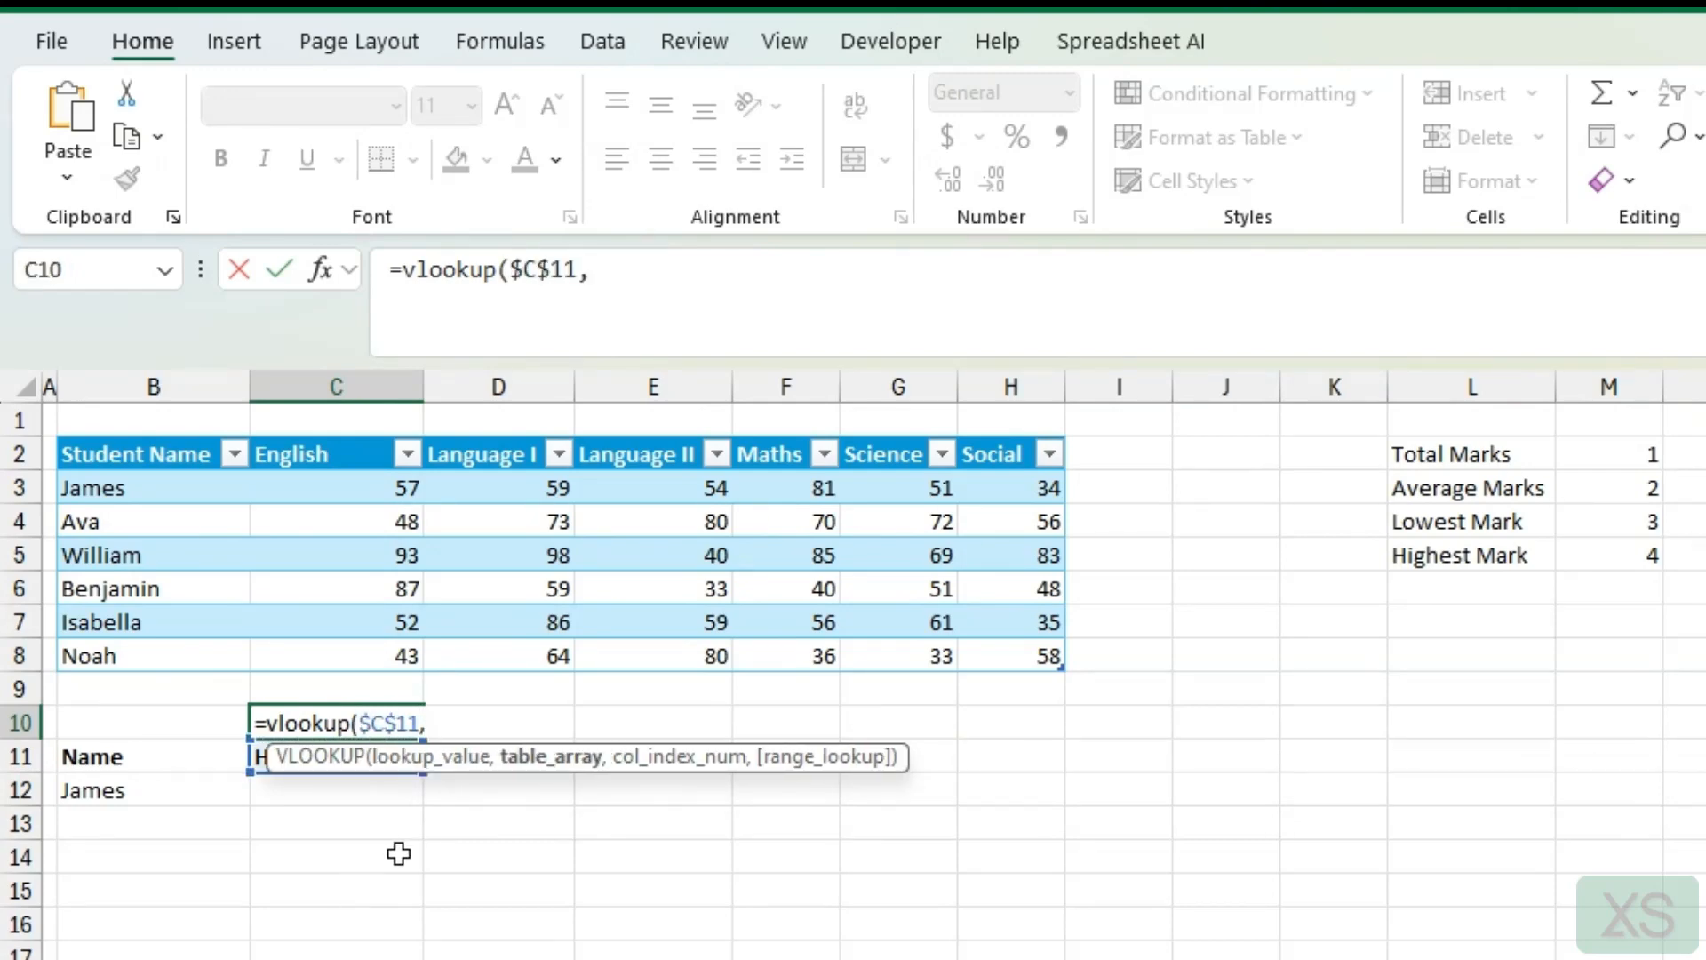
pyautogui.moveTo(1436, 457); pyautogui.dragTo(1600, 558)
pyautogui.press('F4')
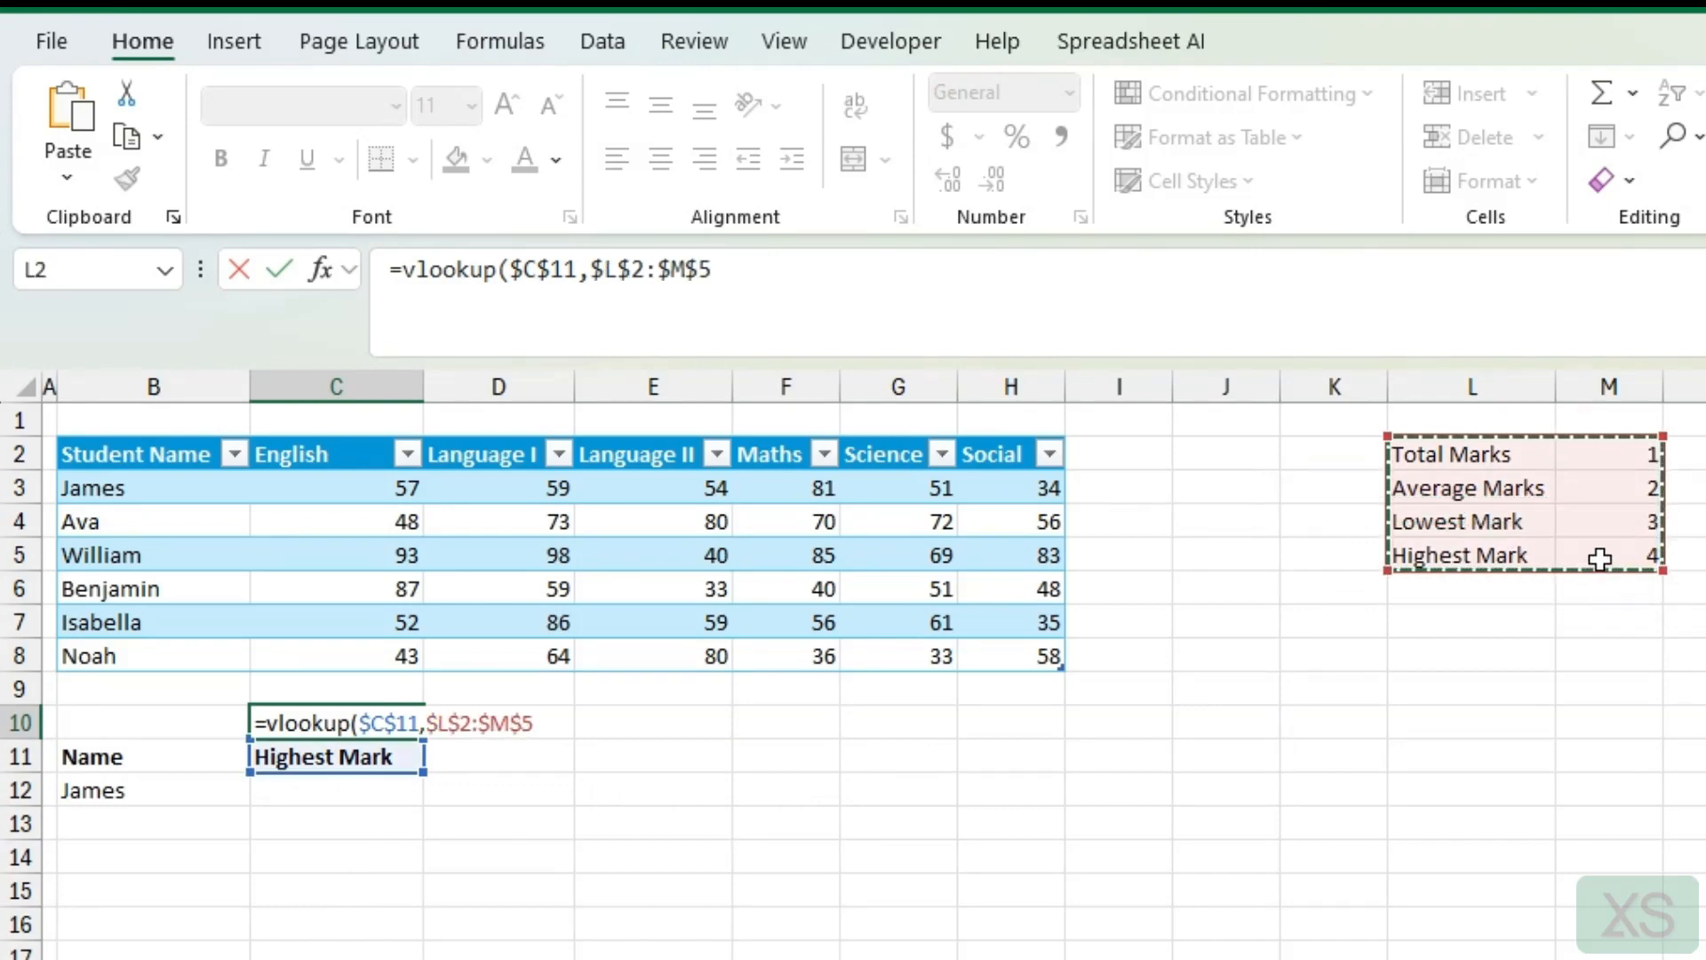
pyautogui.write(',2')
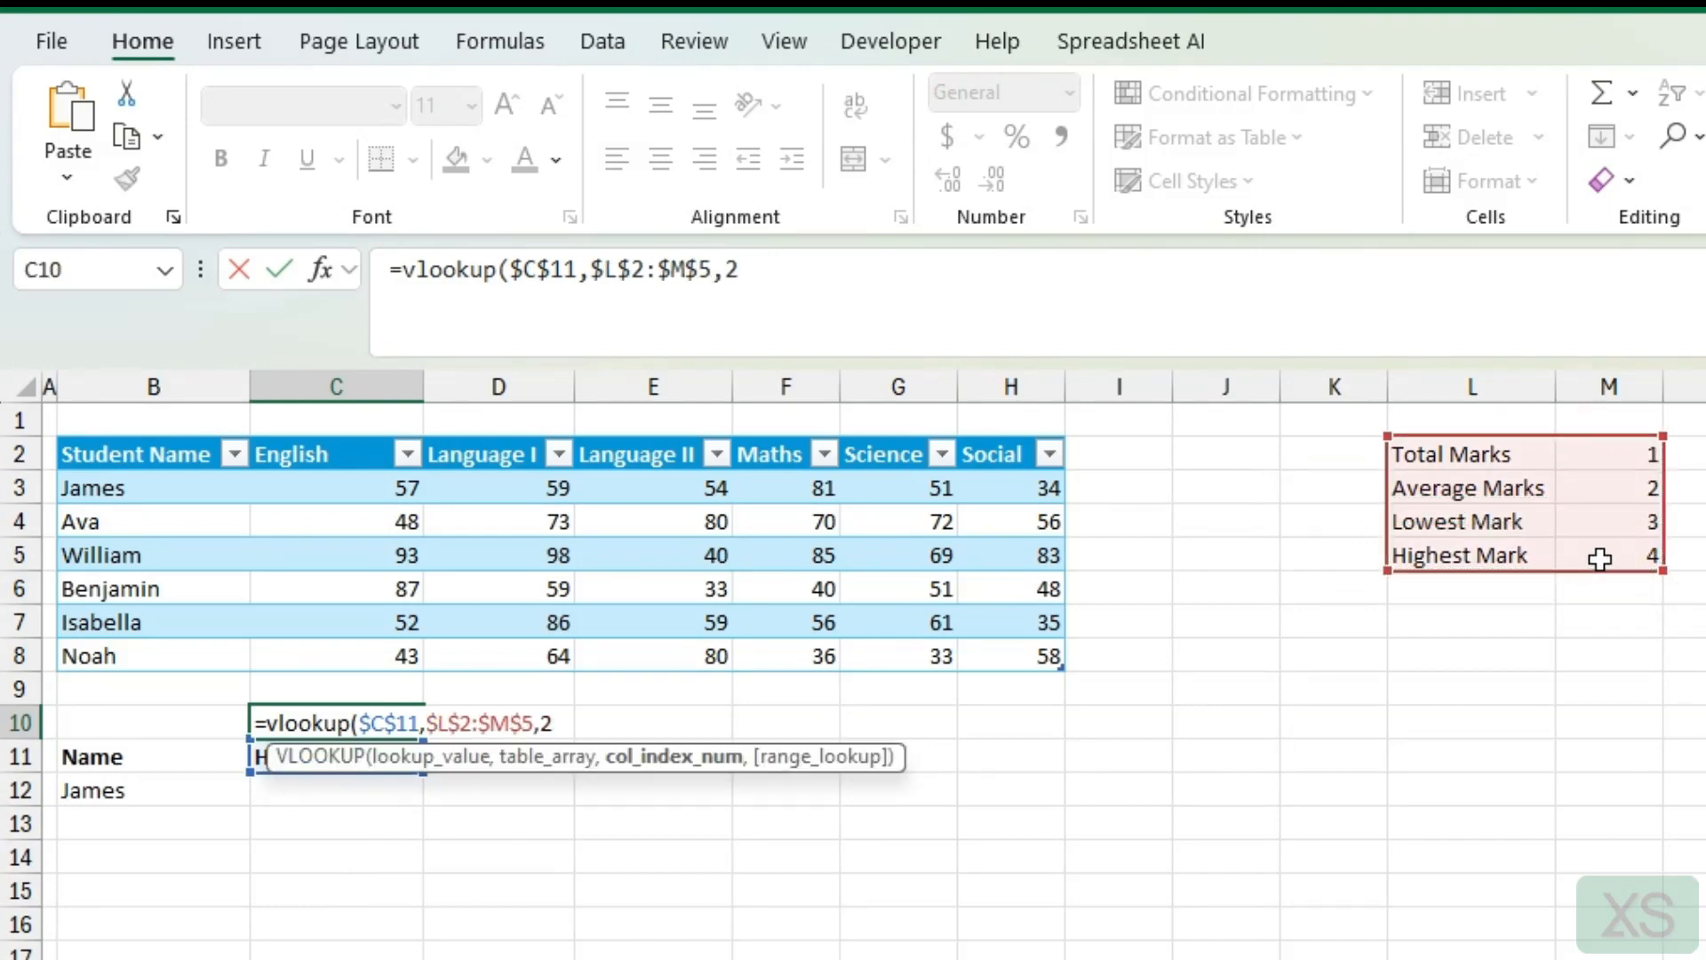
pyautogui.write(',0)')
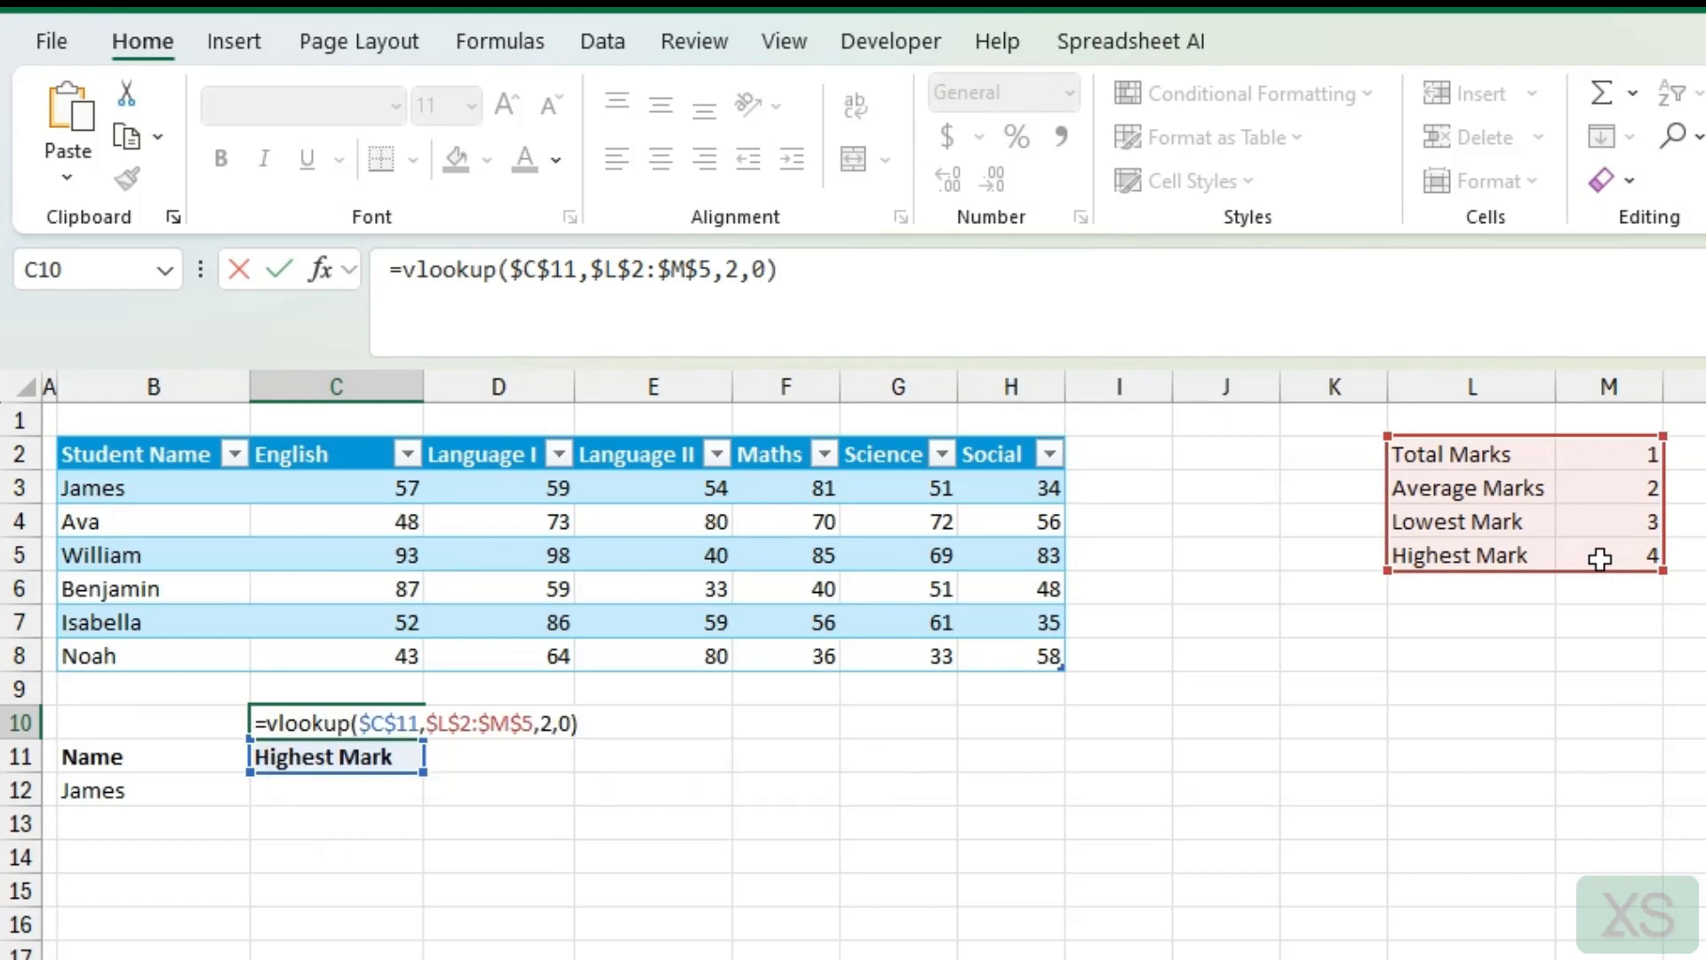
pyautogui.press('Return')
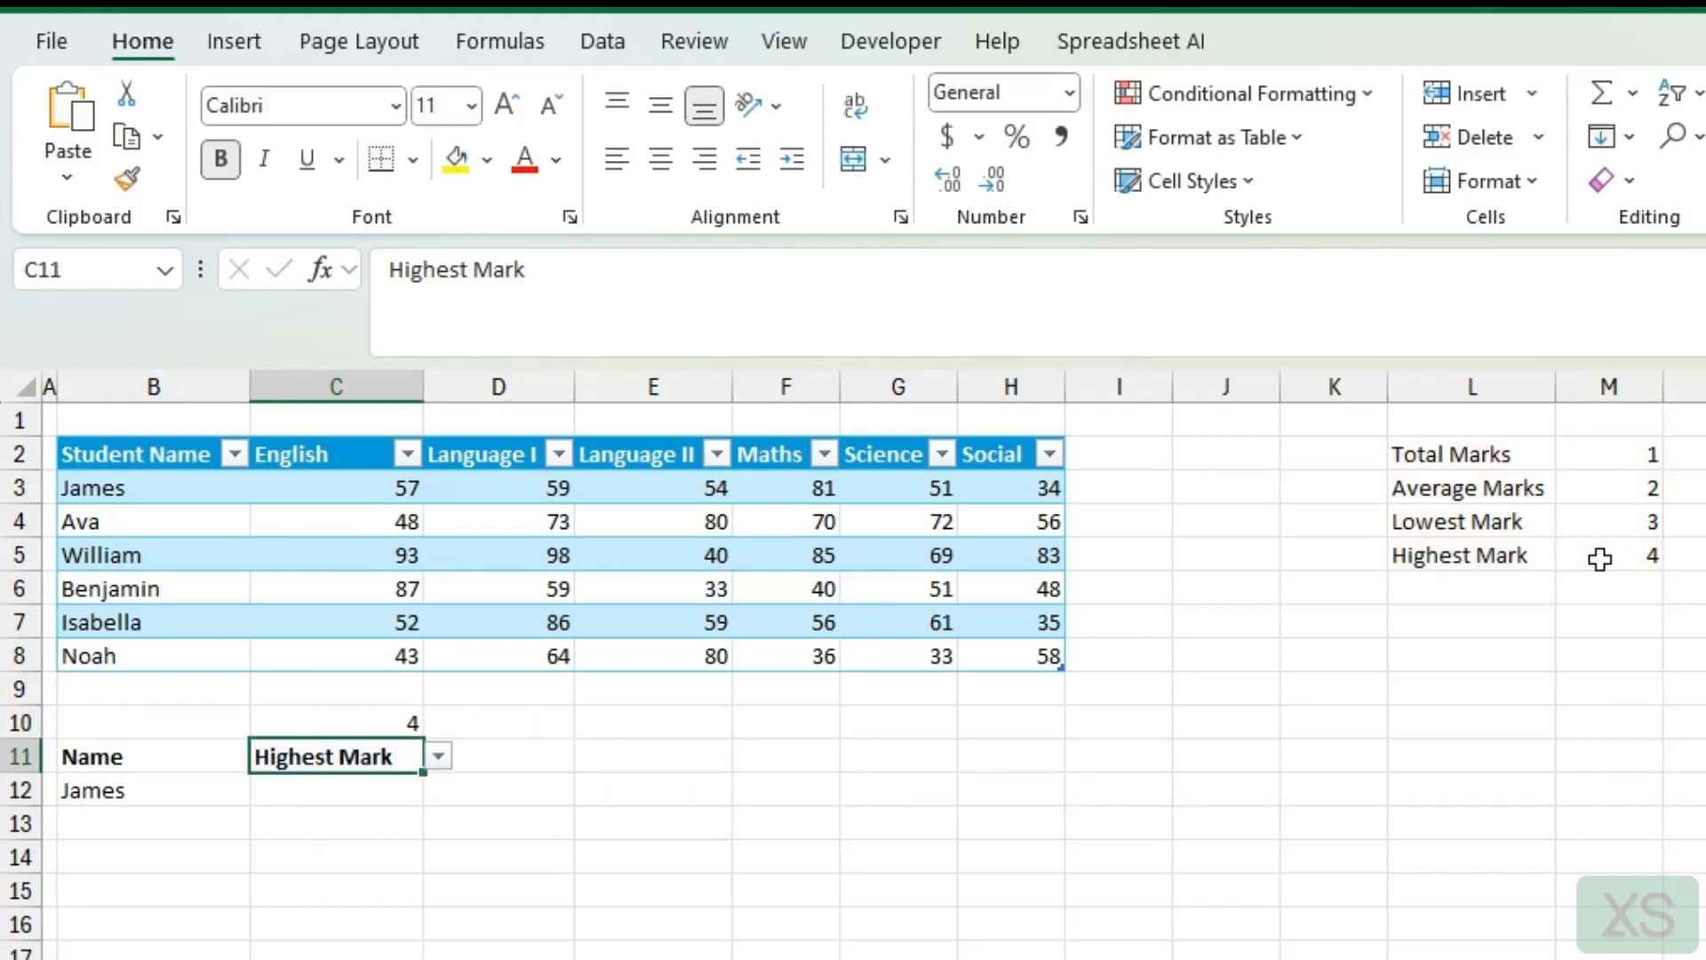
# Test the C10 lookup by switching C11 through Total Marks, Average Marks and Lowest Mark, and leave it on Total Marks.
pyautogui.click(387, 716)
pyautogui.click(388, 753)
pyautogui.click(435, 755)
pyautogui.click(333, 788)
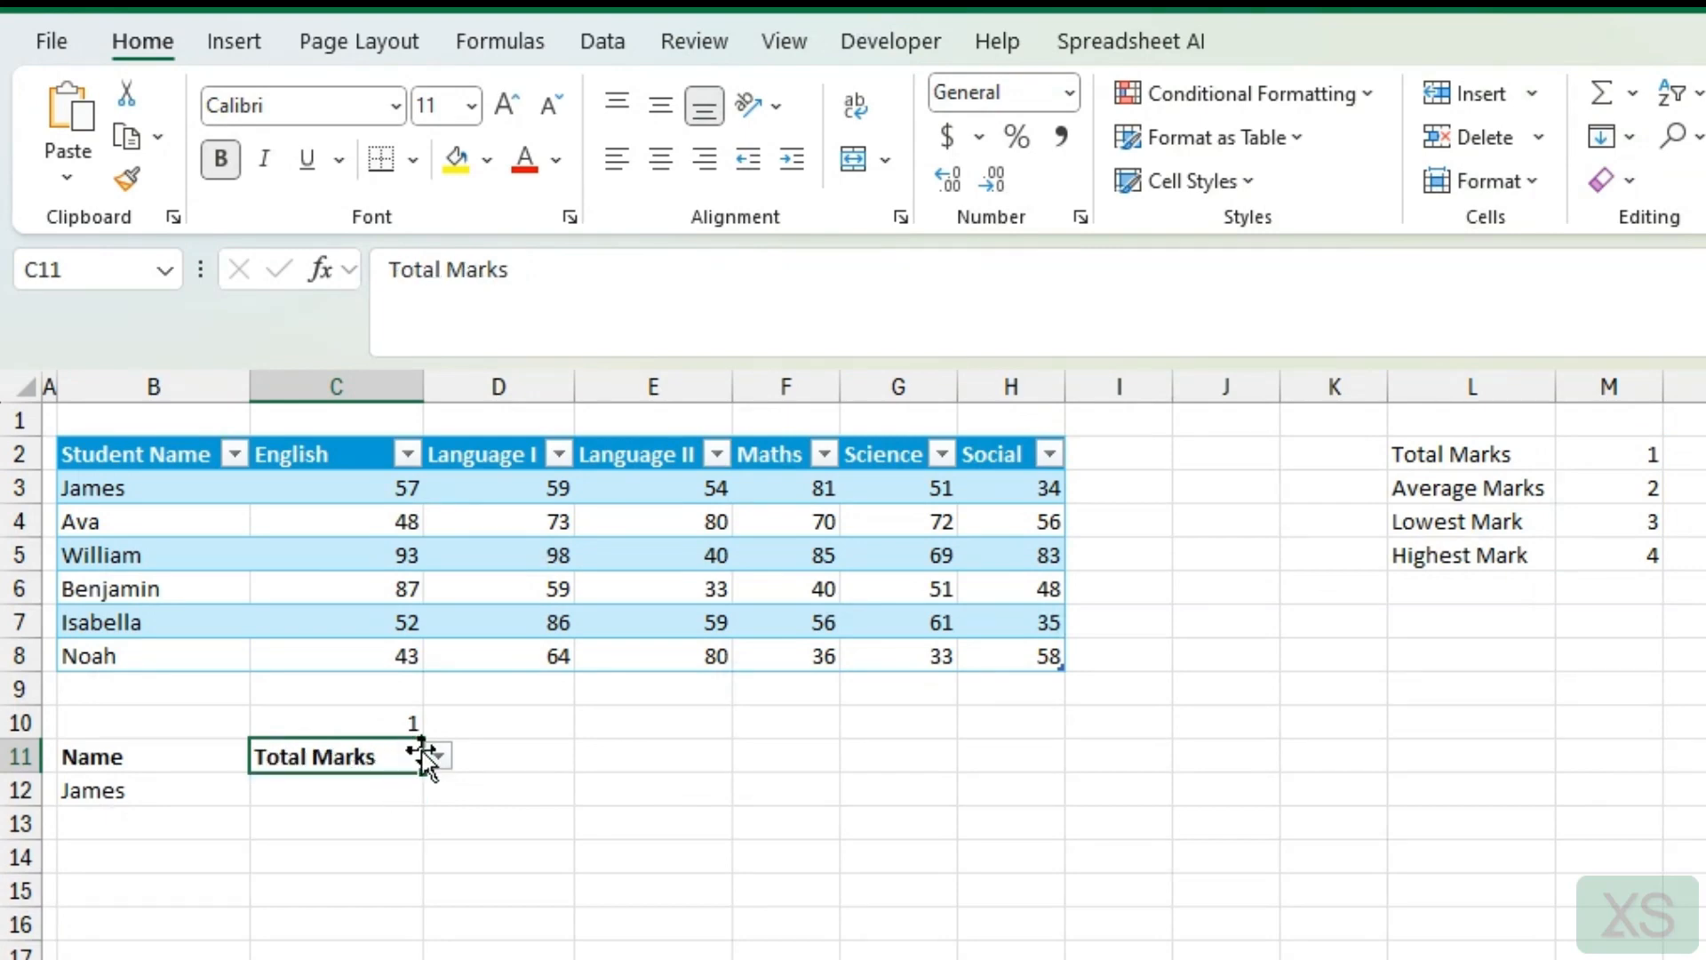
pyautogui.click(437, 755)
pyautogui.click(377, 813)
pyautogui.click(435, 756)
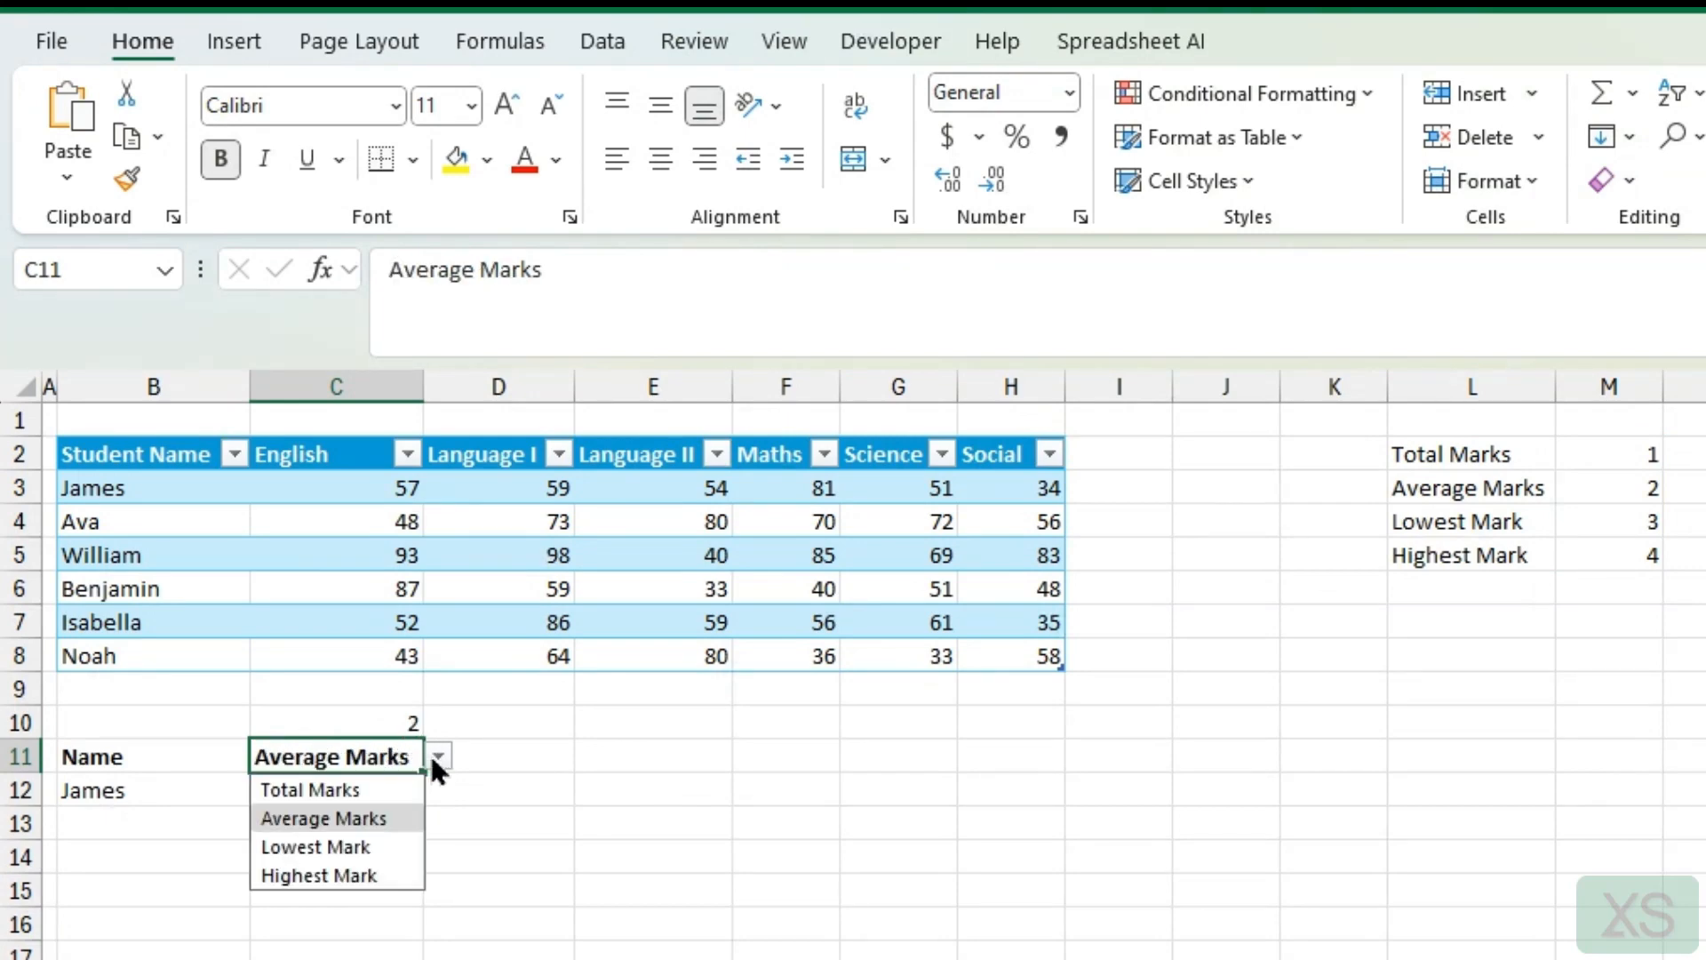
pyautogui.click(362, 842)
pyautogui.click(442, 755)
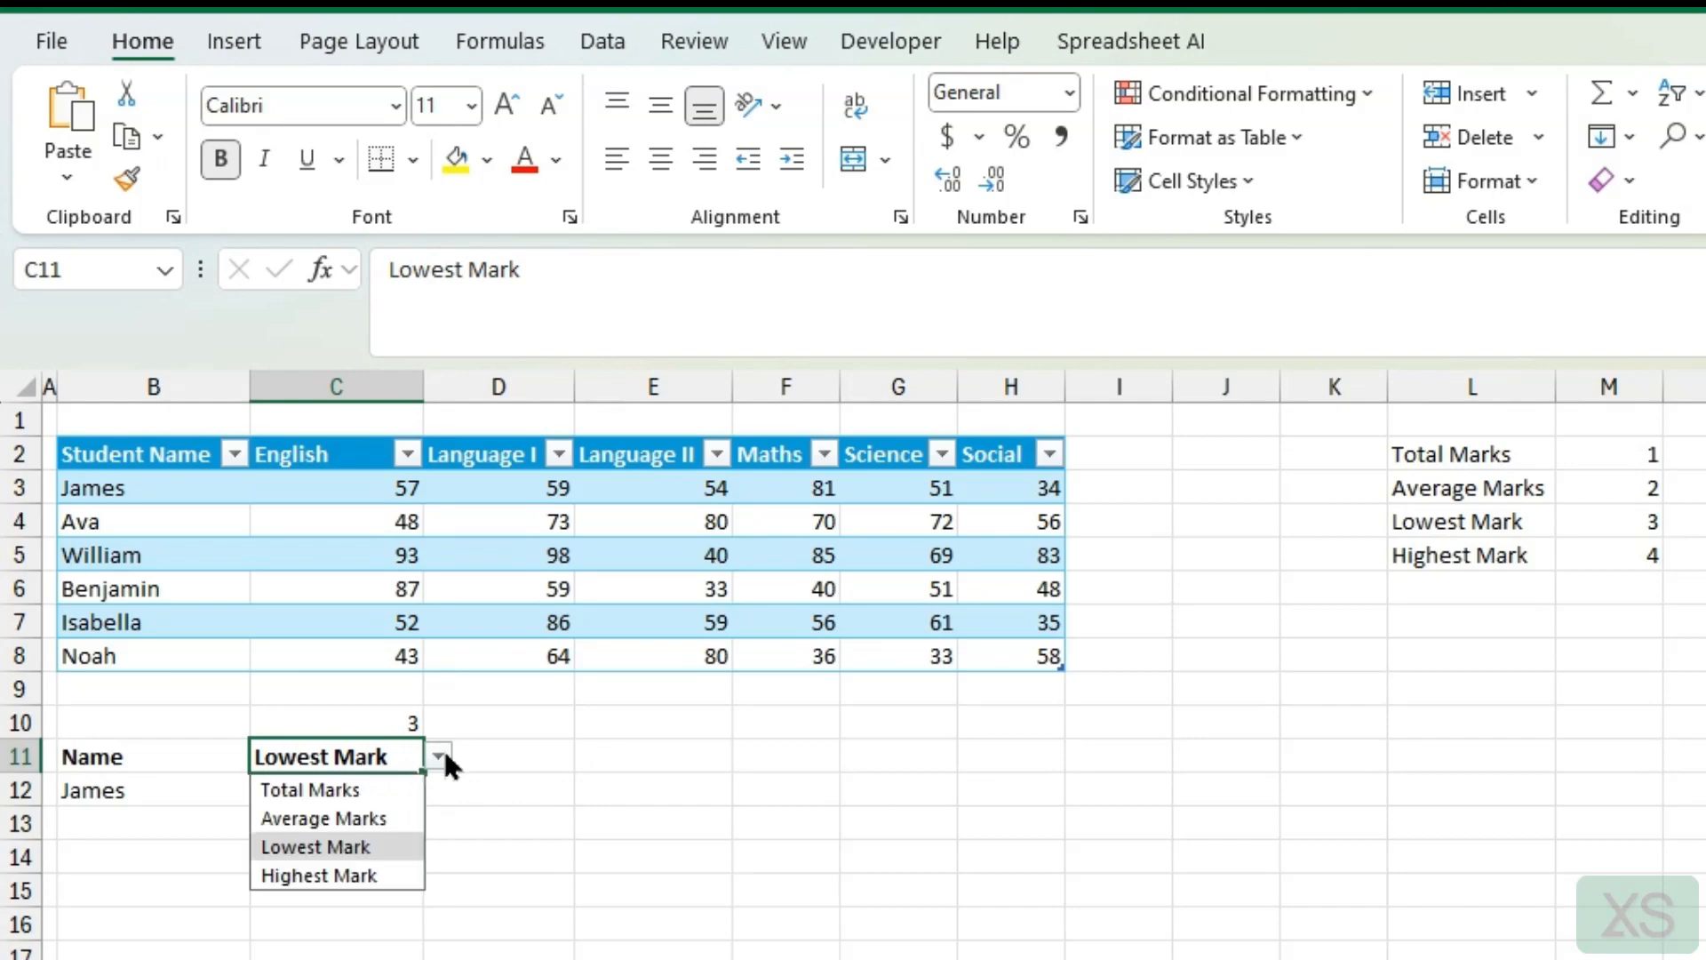
pyautogui.click(352, 868)
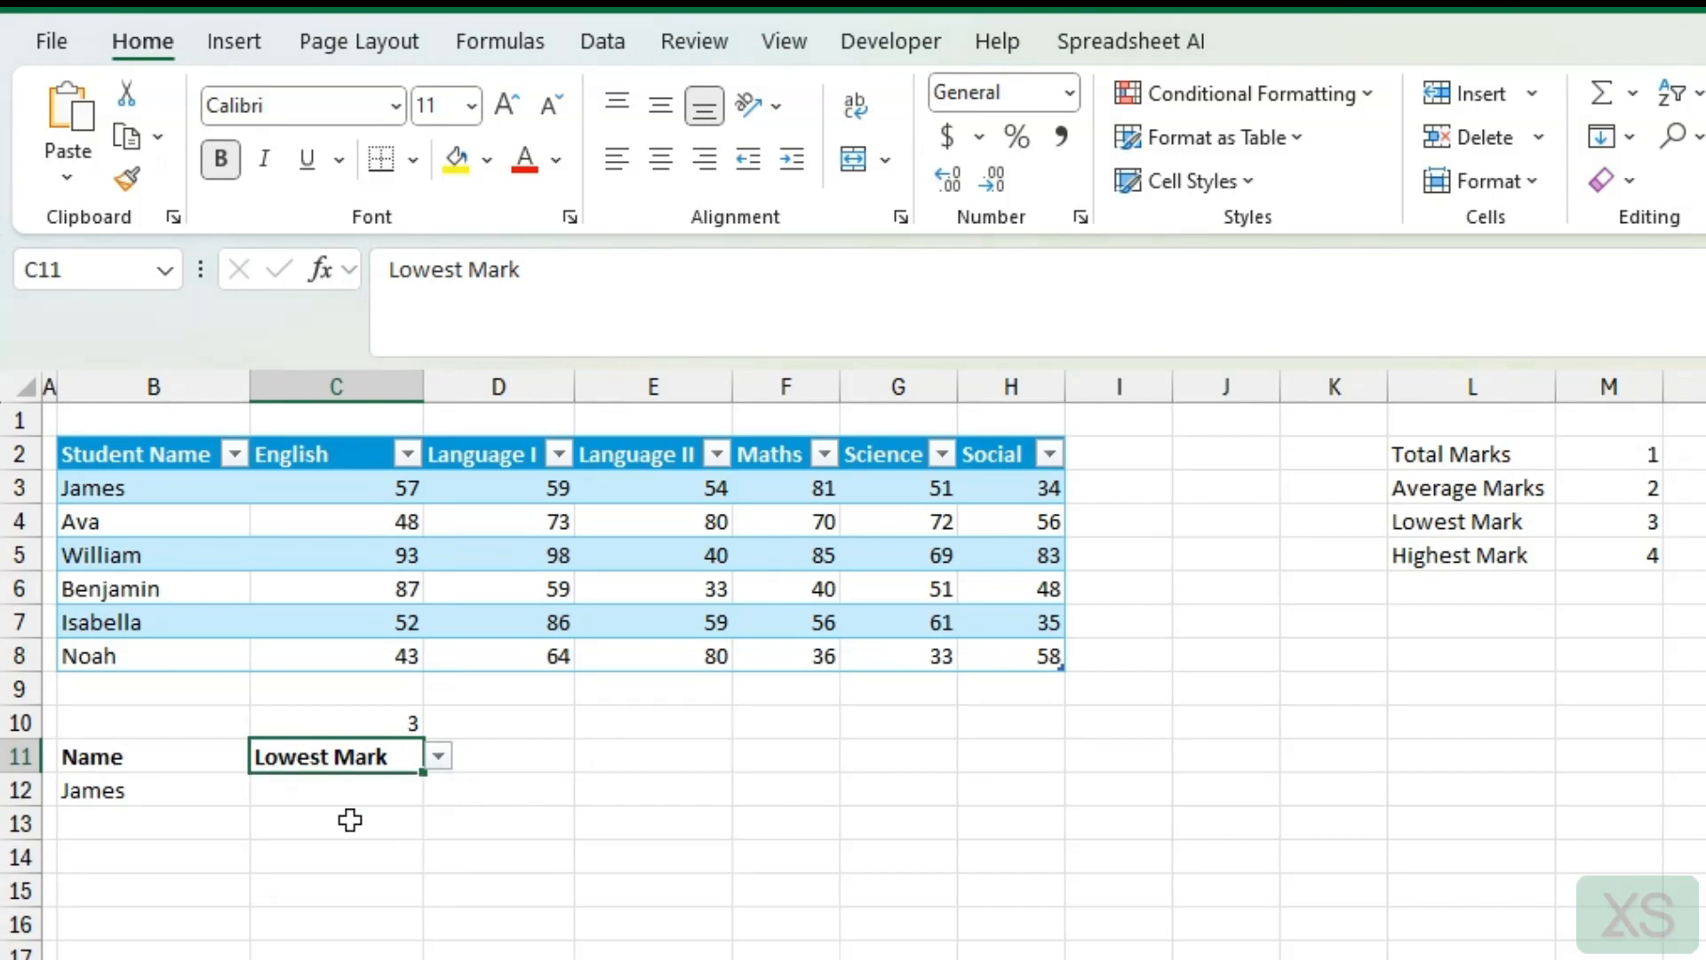
pyautogui.click(439, 757)
pyautogui.click(333, 789)
# Enter =VLOOKUP($B$12,Table13,{2,3,4,5,6,7},0) in C12 to return all subject marks of the student in B12.
pyautogui.click(331, 791)
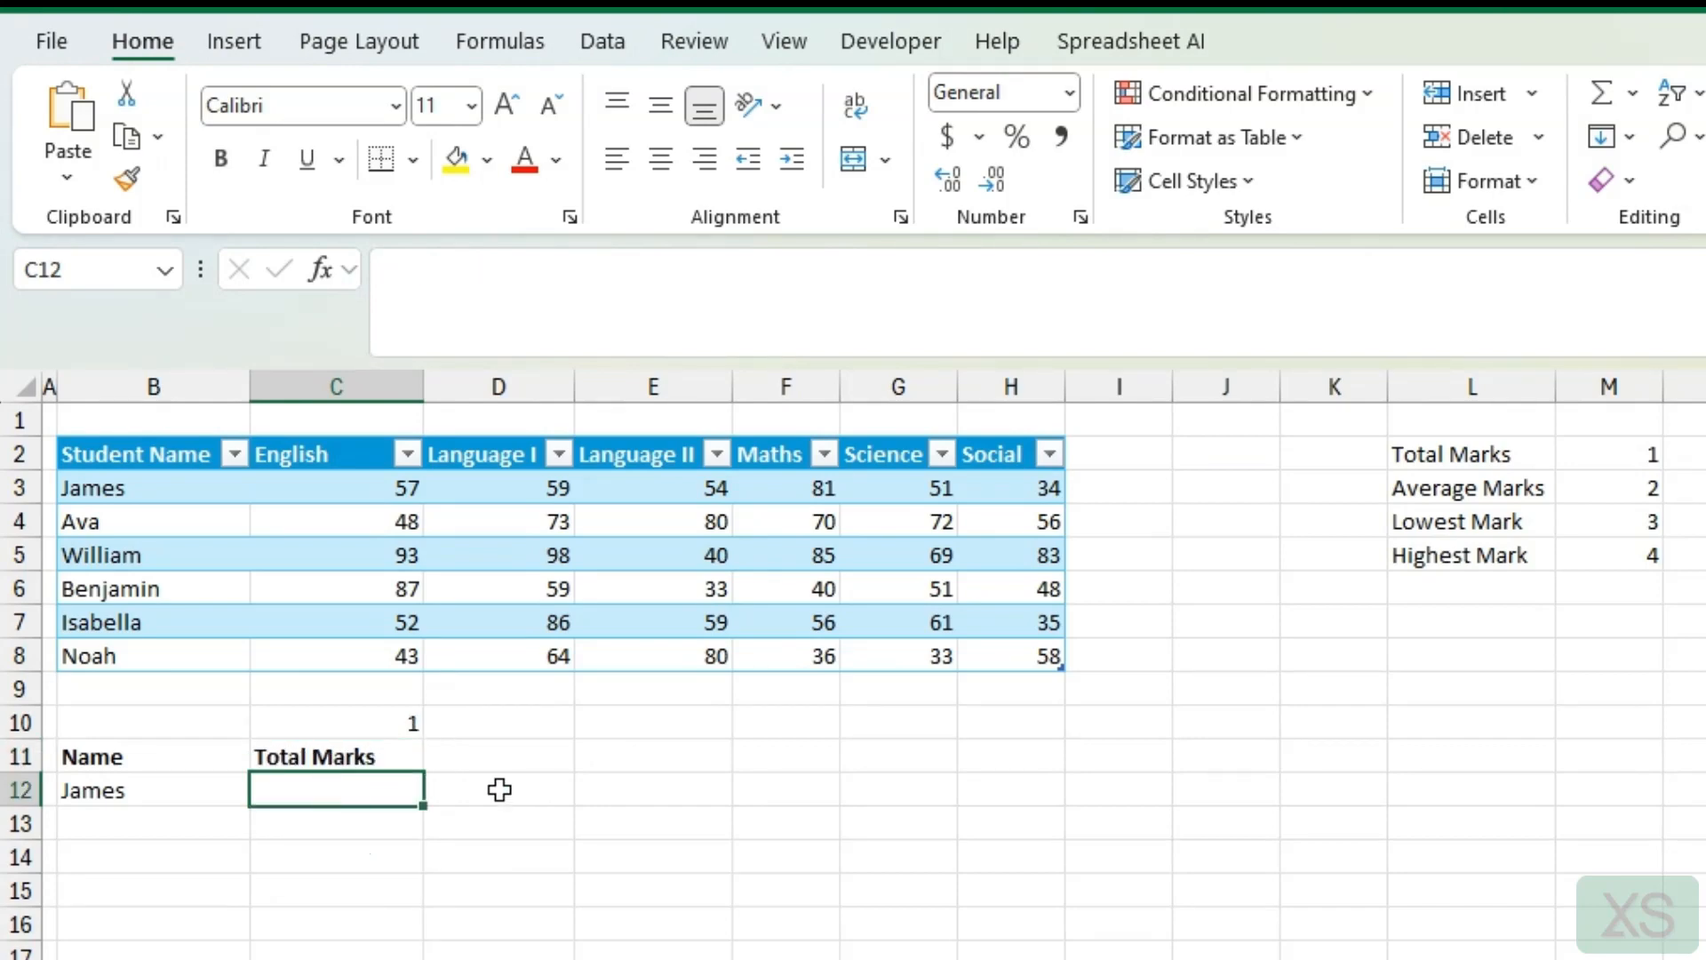
pyautogui.write('=vlo')
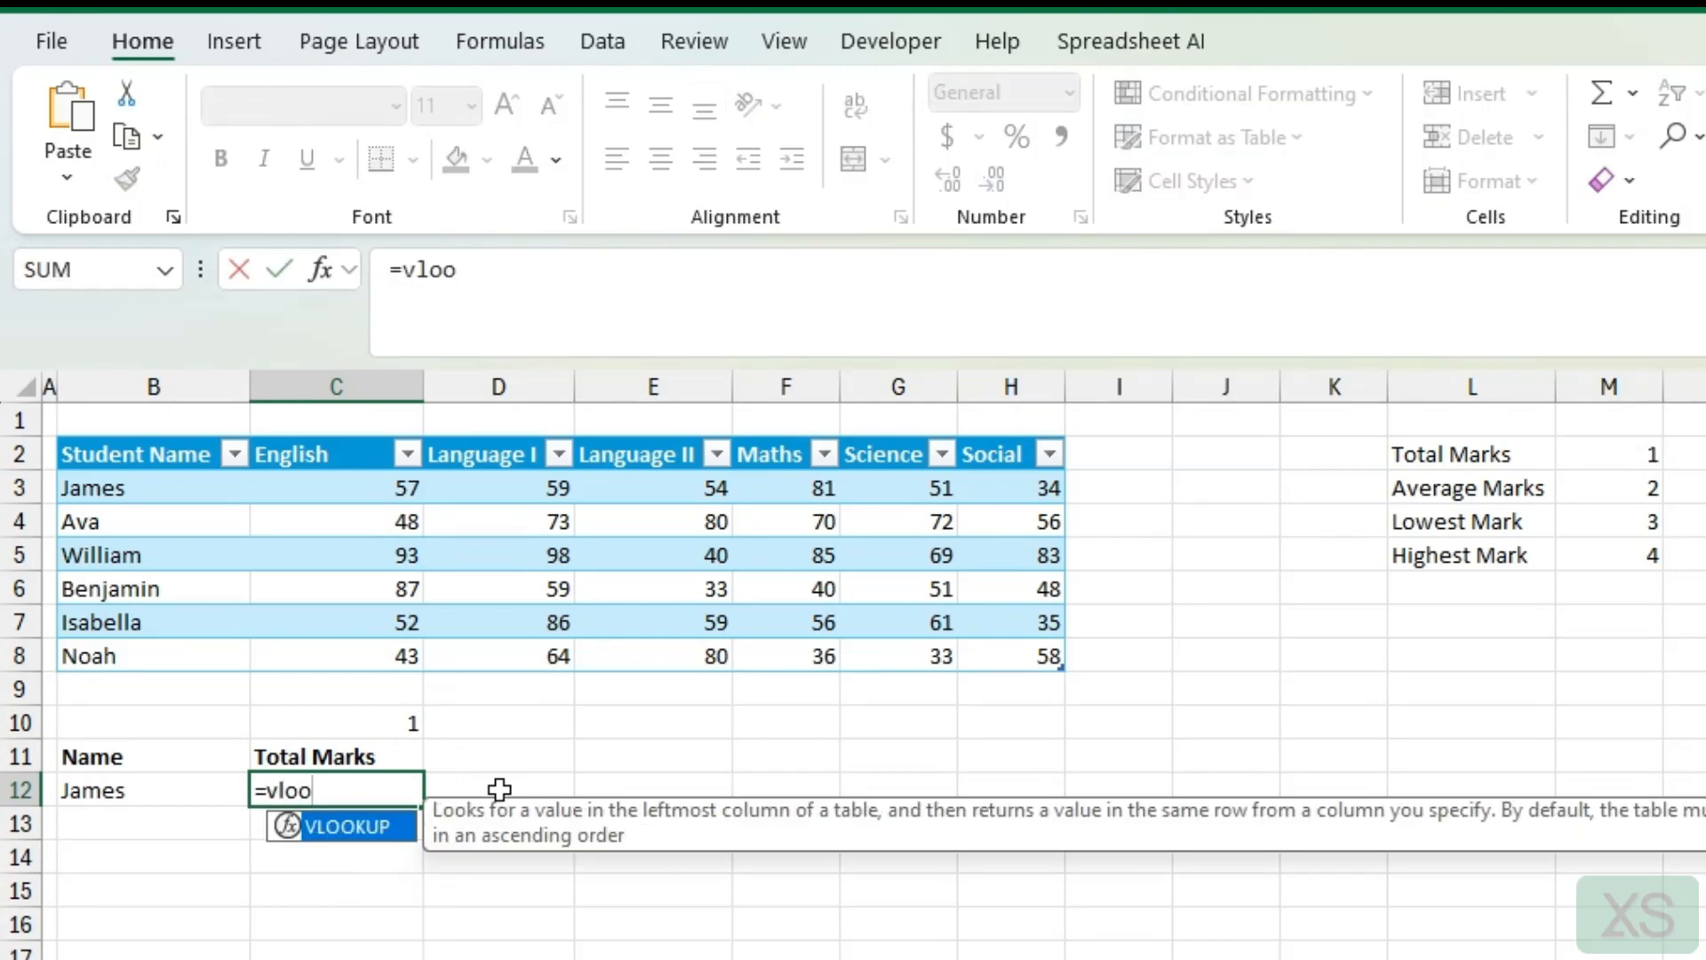
pyautogui.write('o')
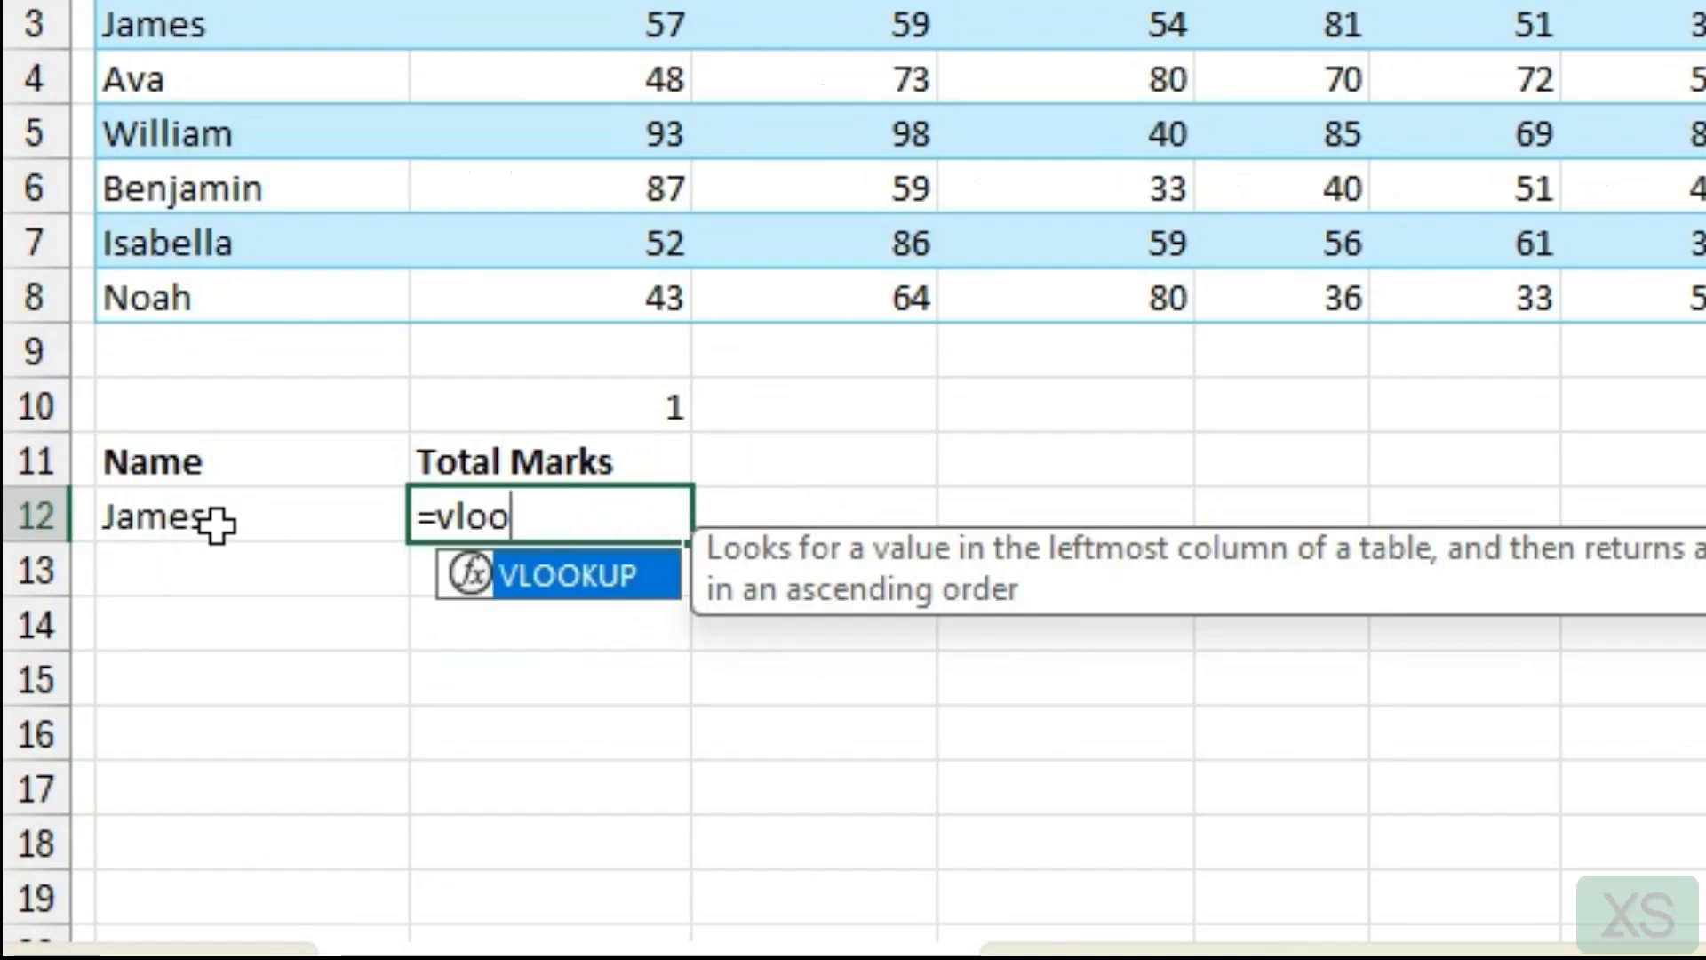
pyautogui.press('Tab')
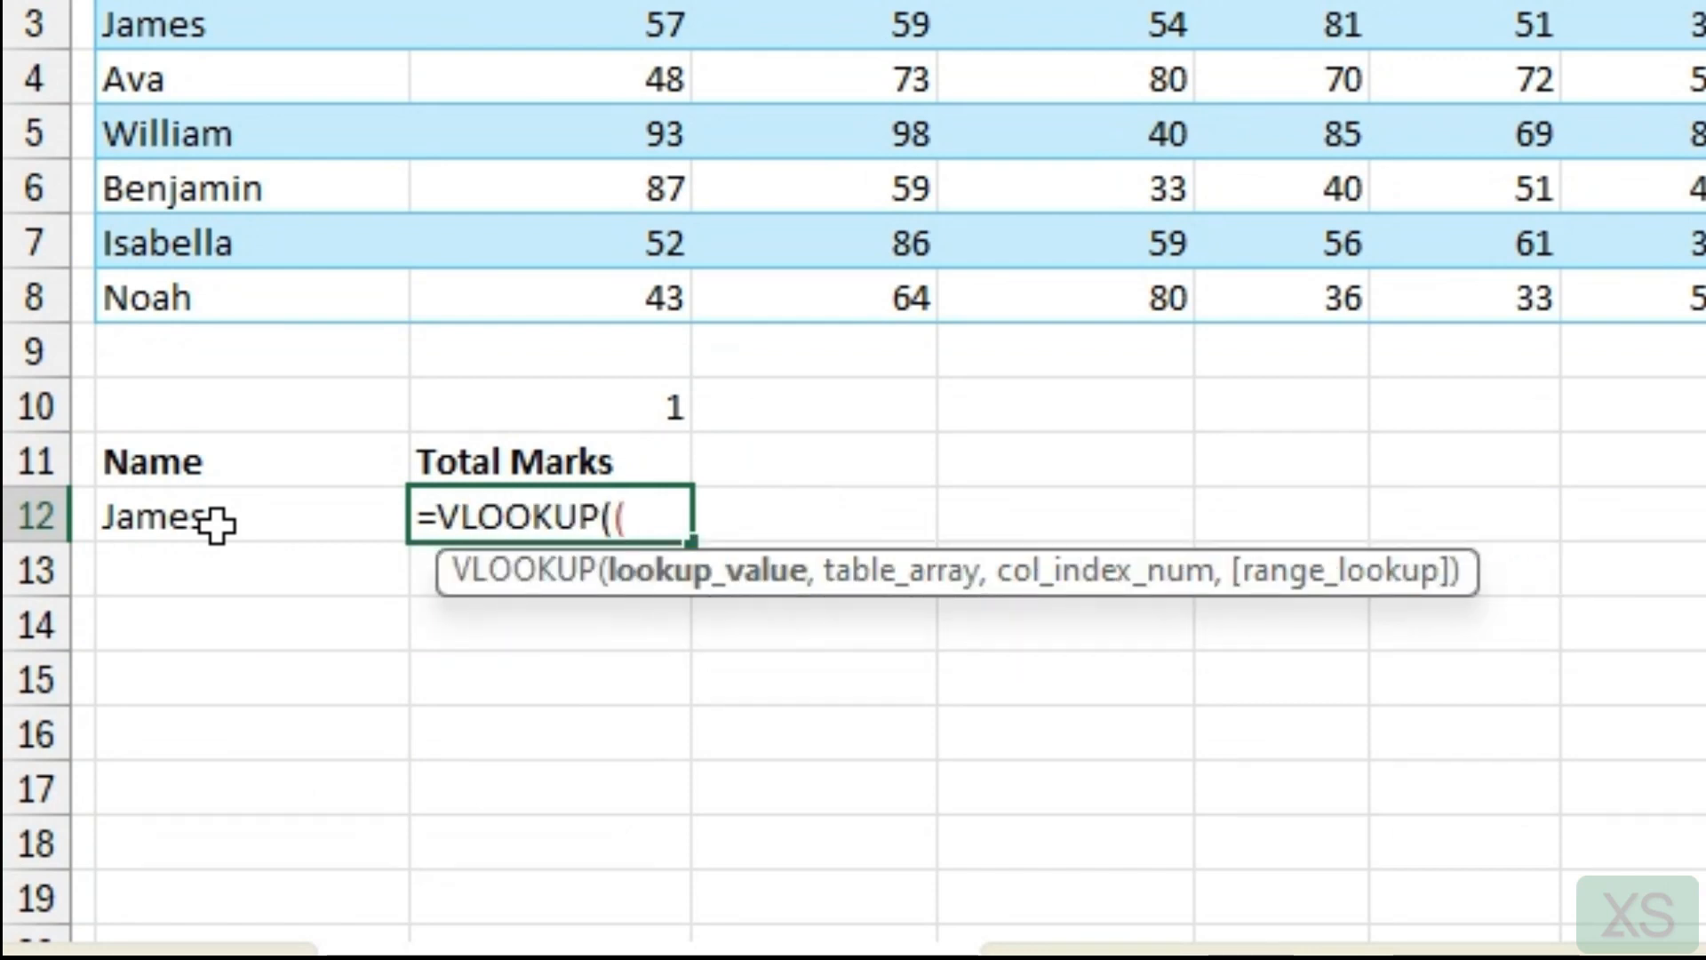
pyautogui.click(217, 524)
pyautogui.press('F4')
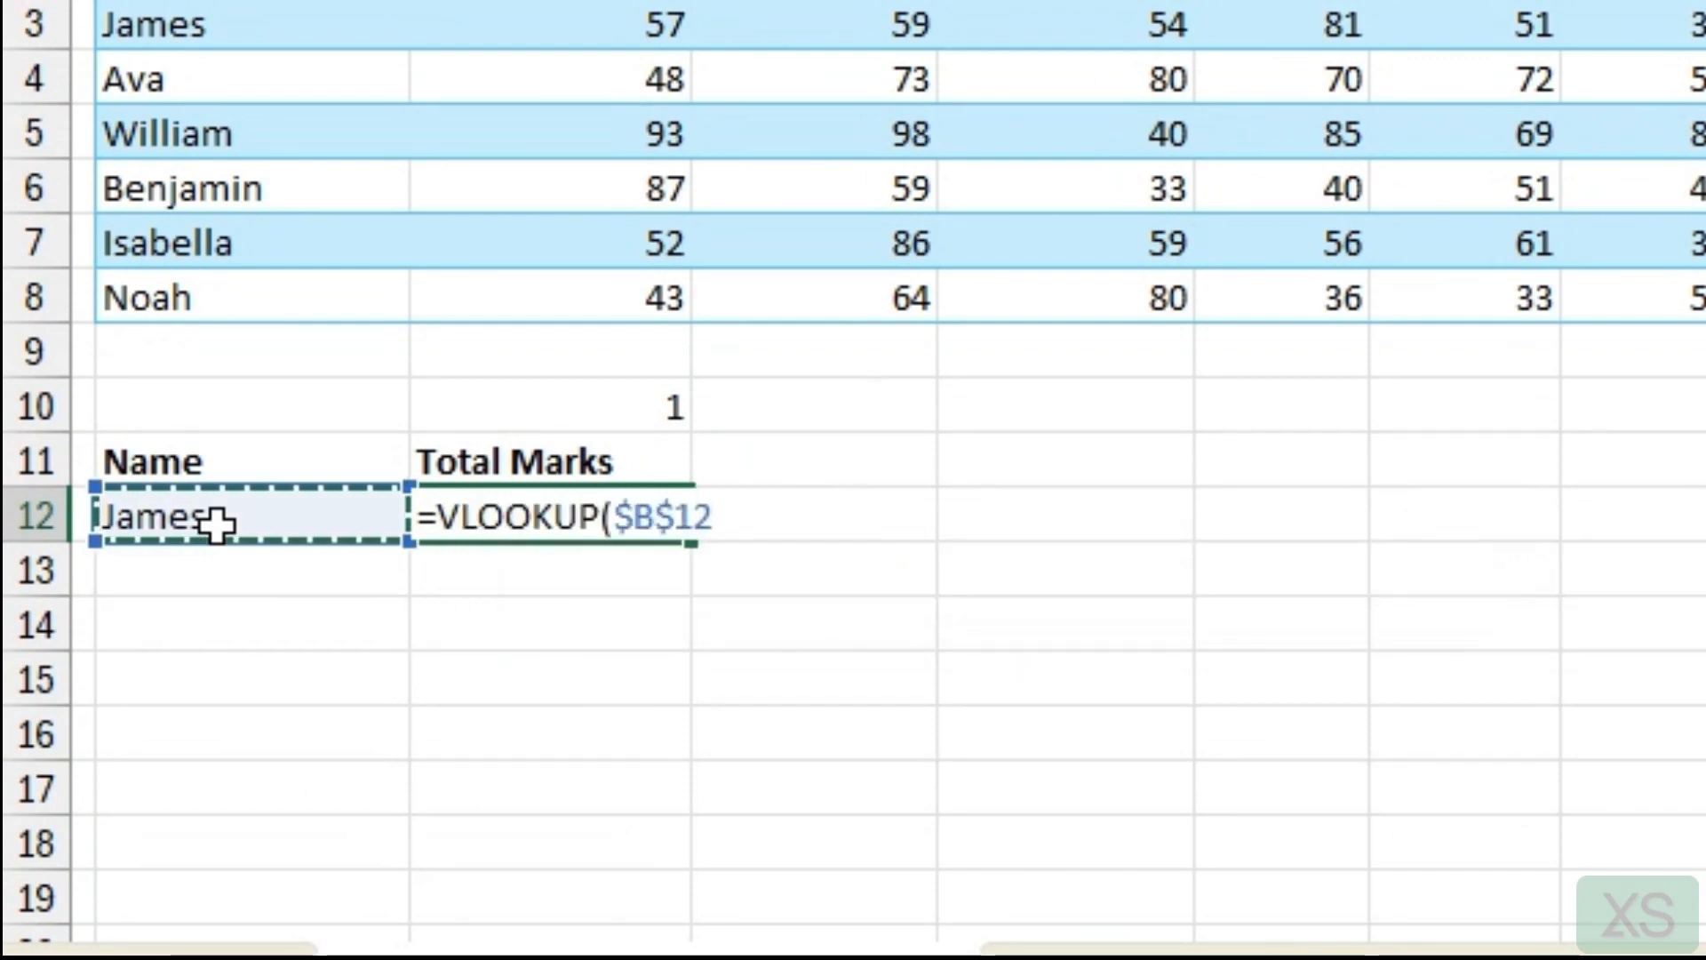
pyautogui.write(',')
pyautogui.moveTo(204, 25); pyautogui.dragTo(1608, 307)
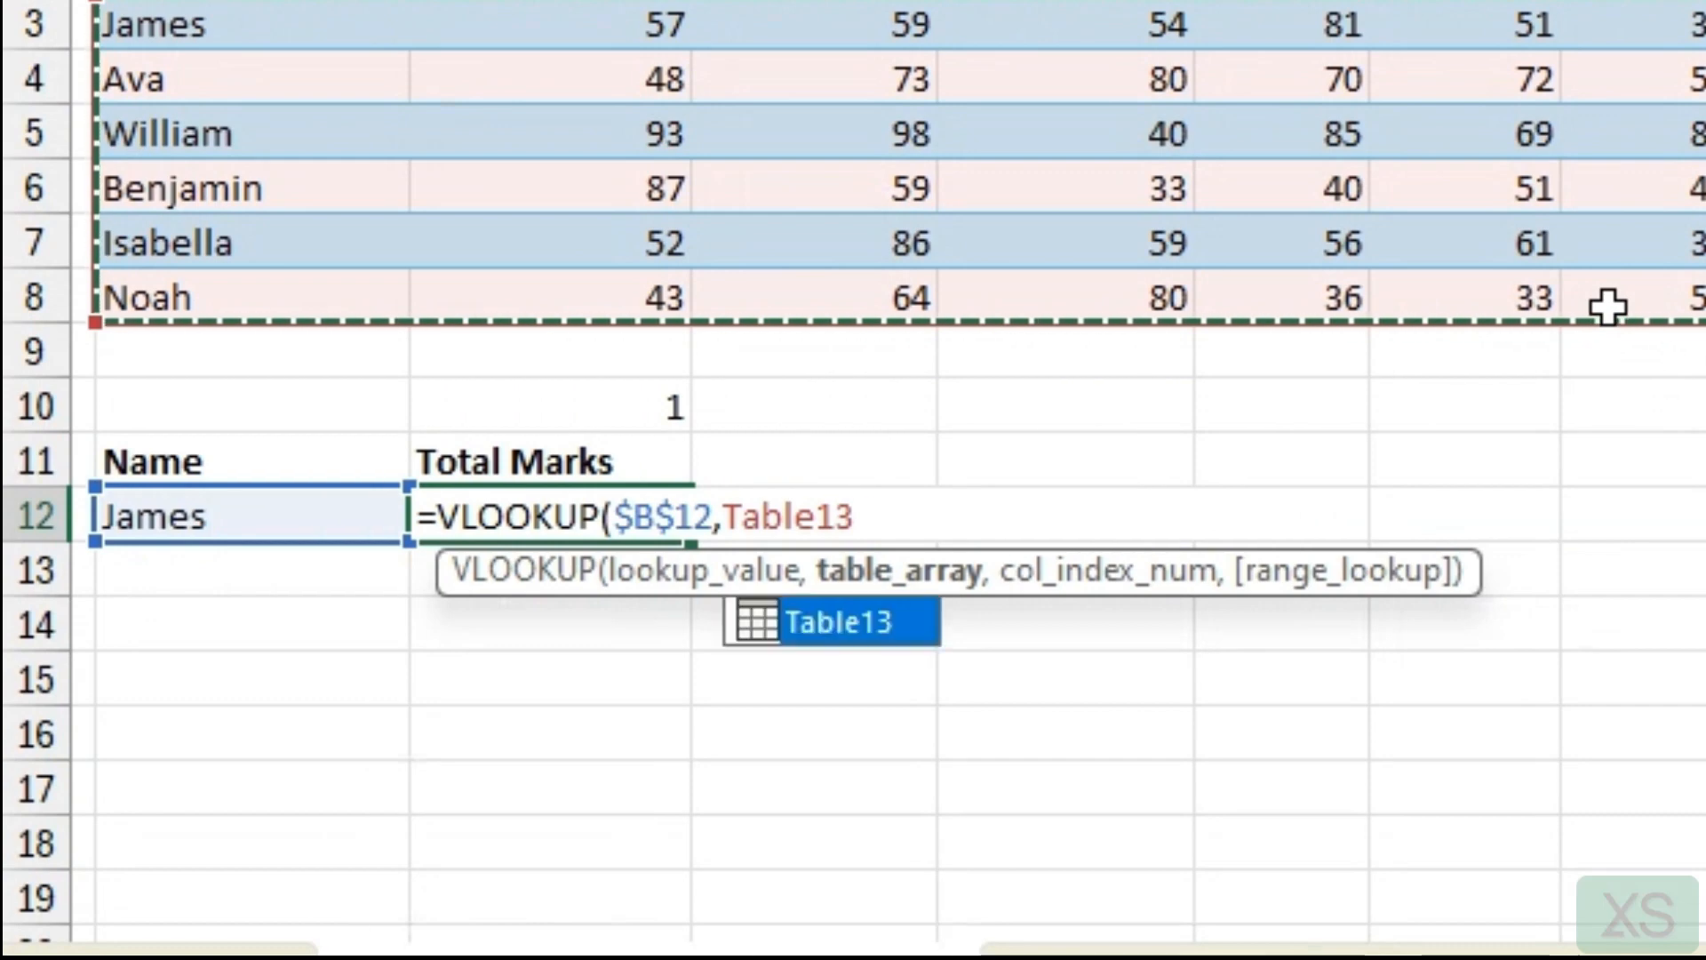
pyautogui.write(',')
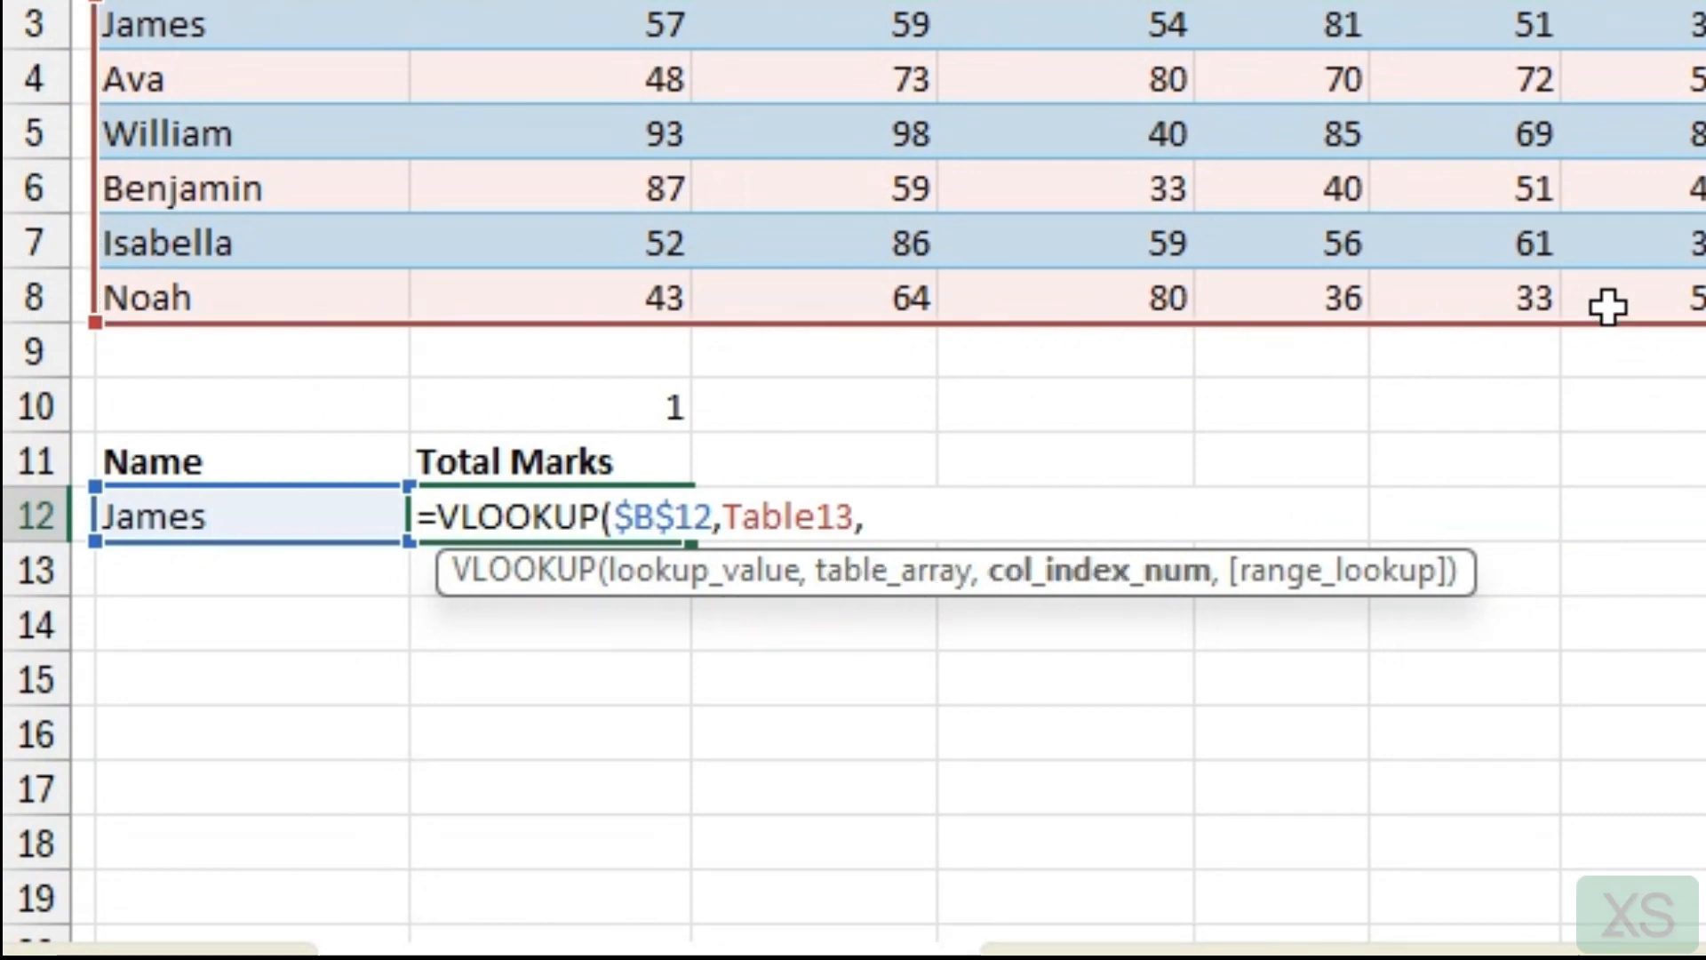
pyautogui.write('{2,3')
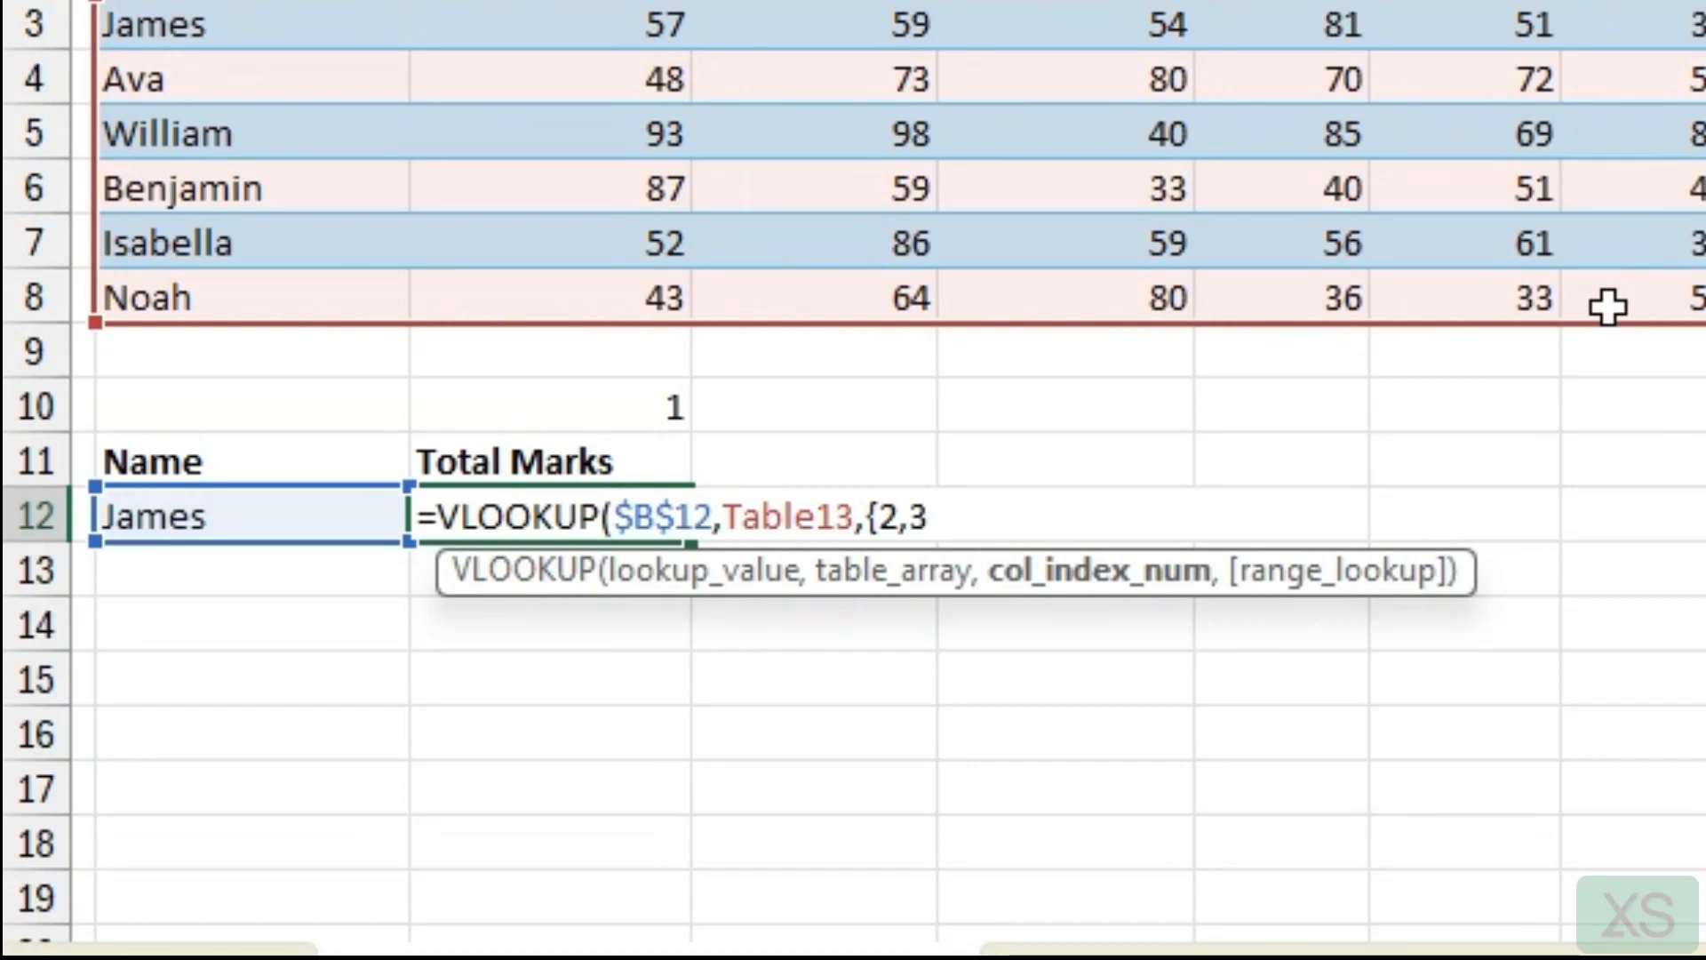
pyautogui.write(',4,5,6,7')
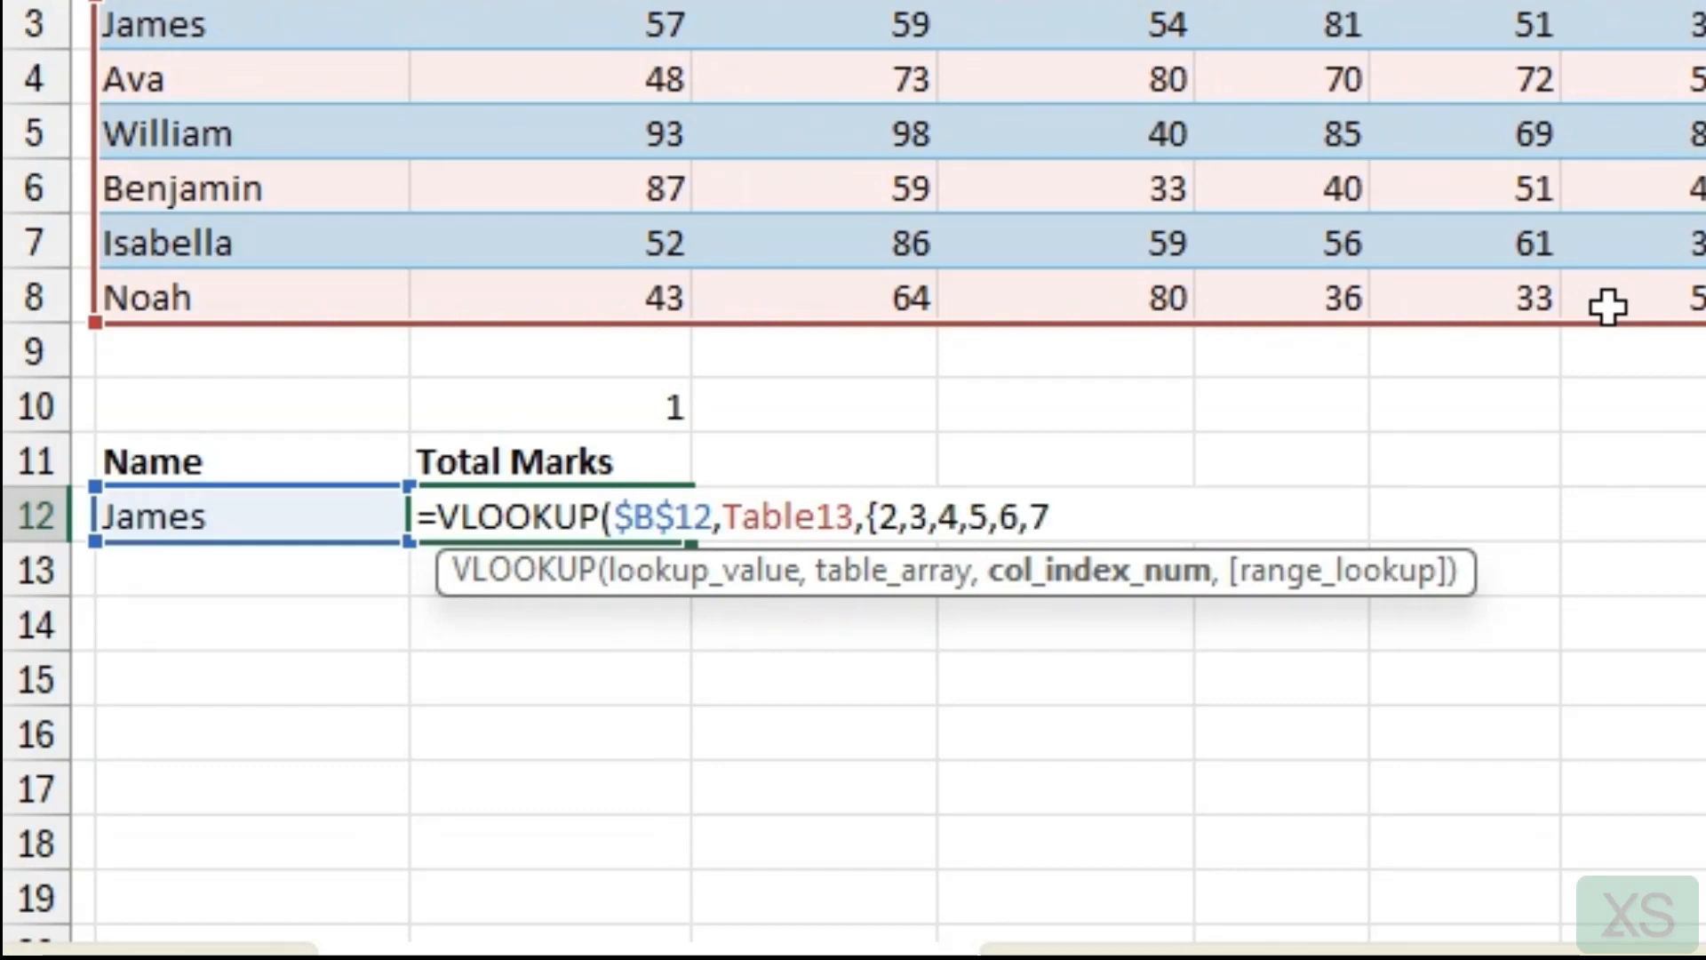
pyautogui.write('},0)')
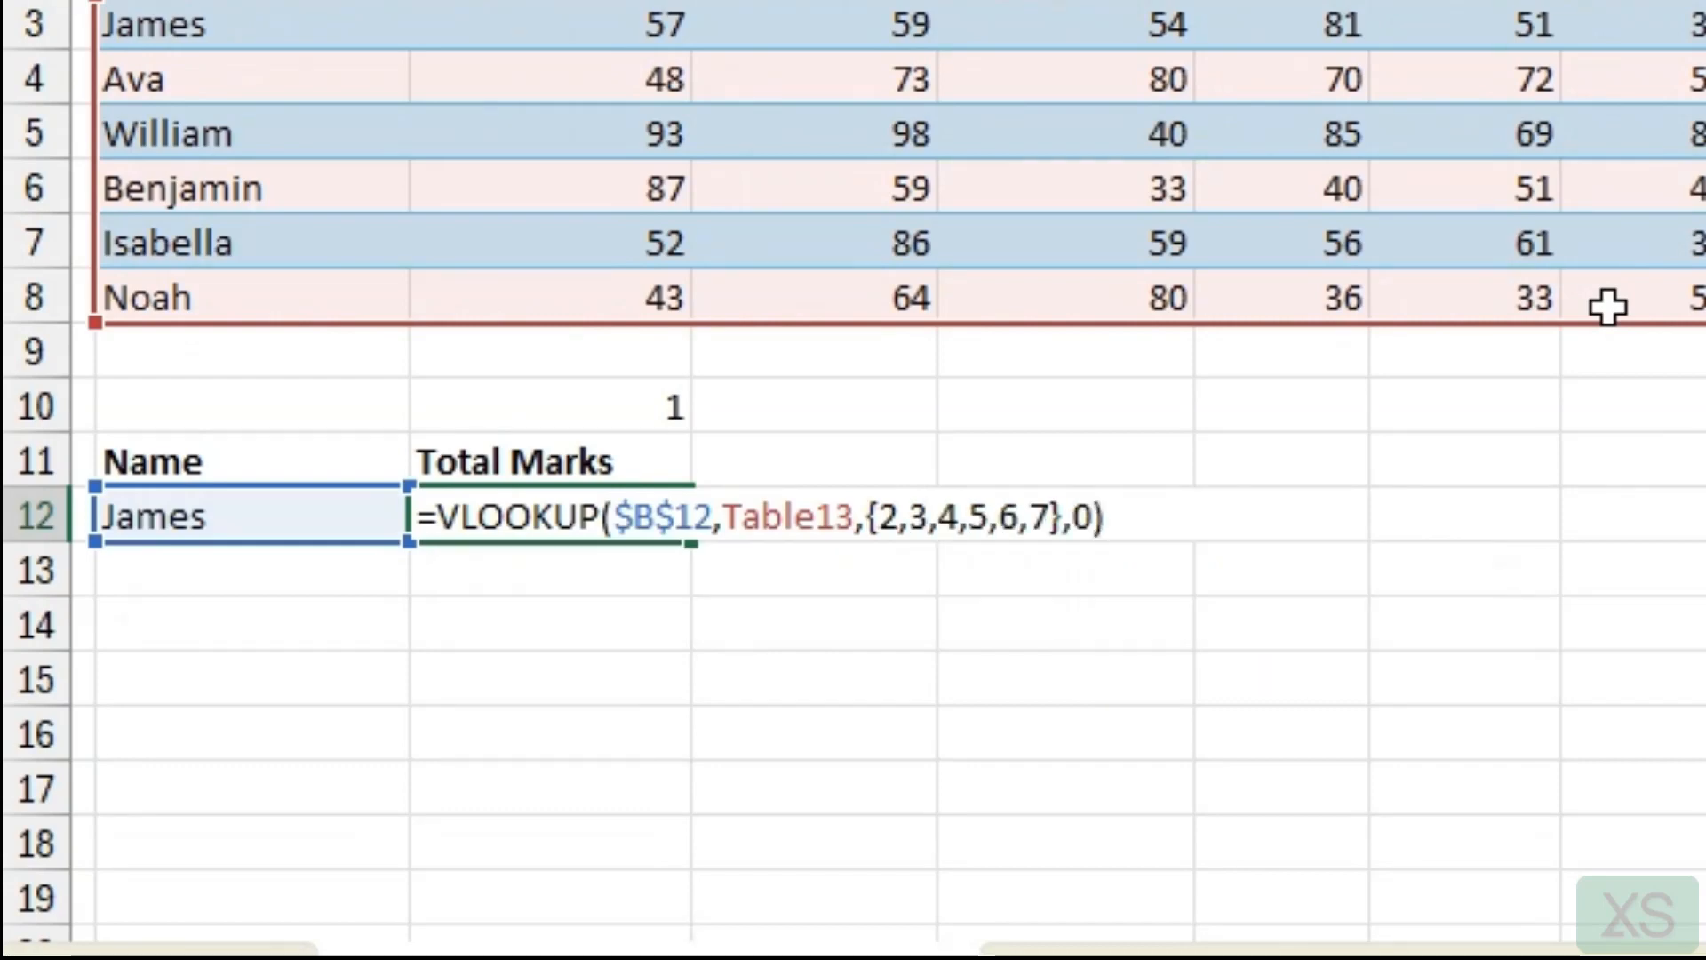
pyautogui.press('Return')
# Wrap the C12 formula in SUM so it reads =SUM(VLOOKUP($B$12,Table13,{2,3,4,5,6,7},0)).
pyautogui.click(637, 525)
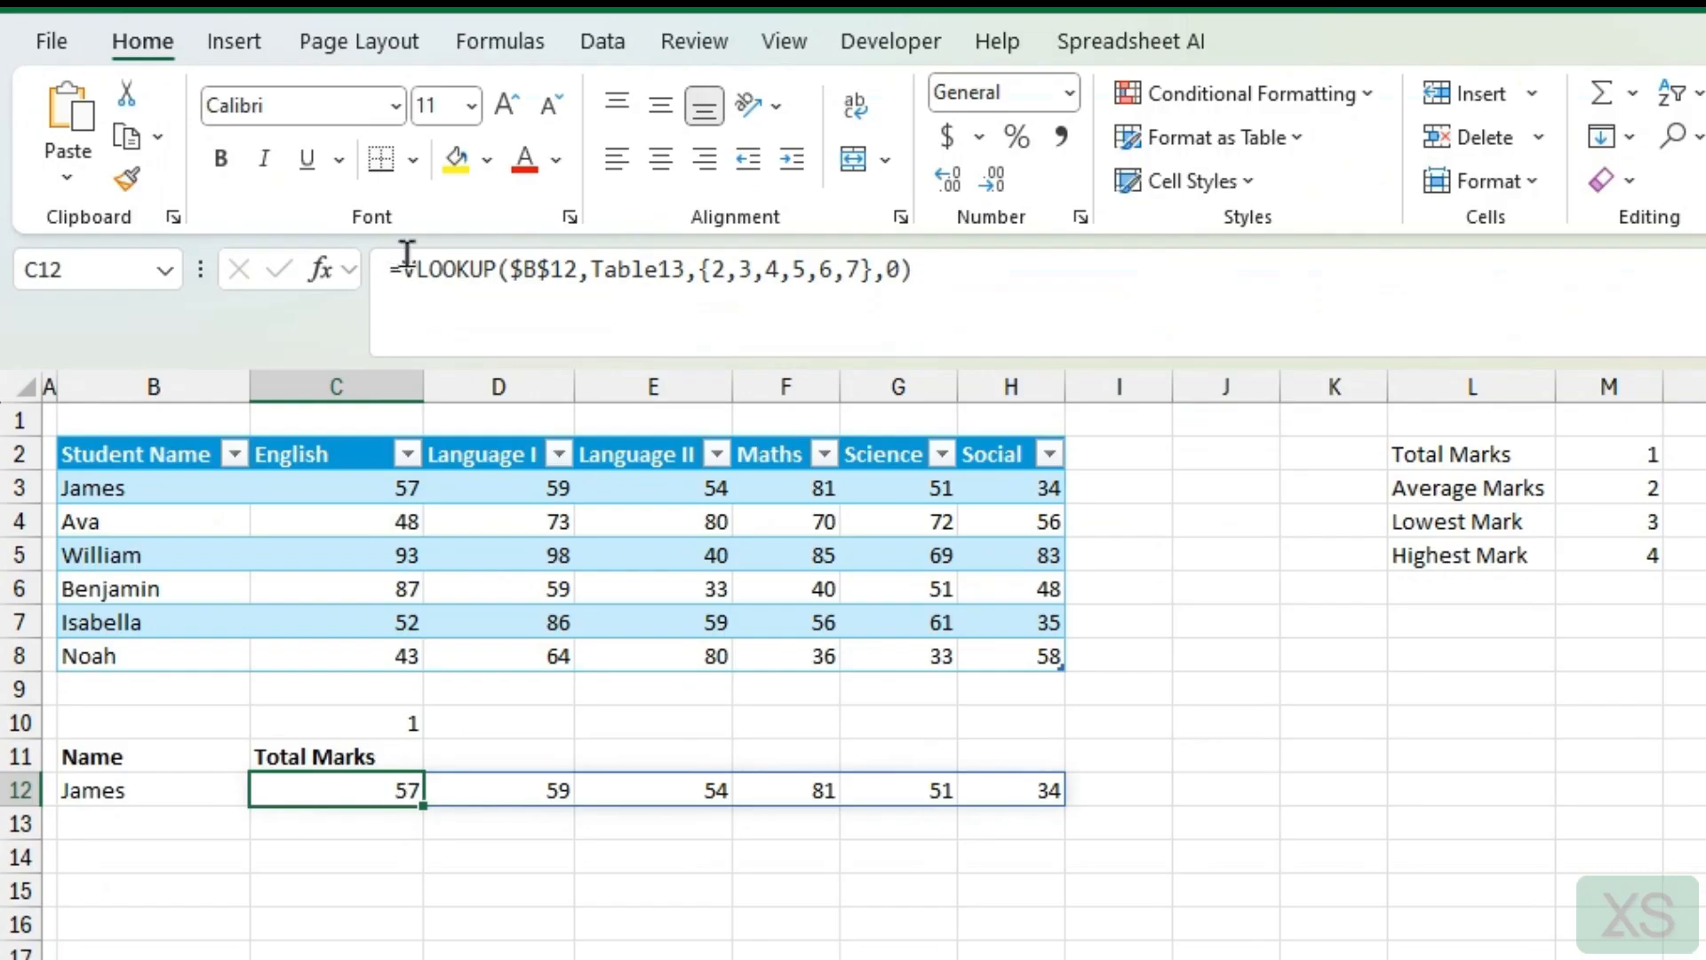
pyautogui.click(407, 265)
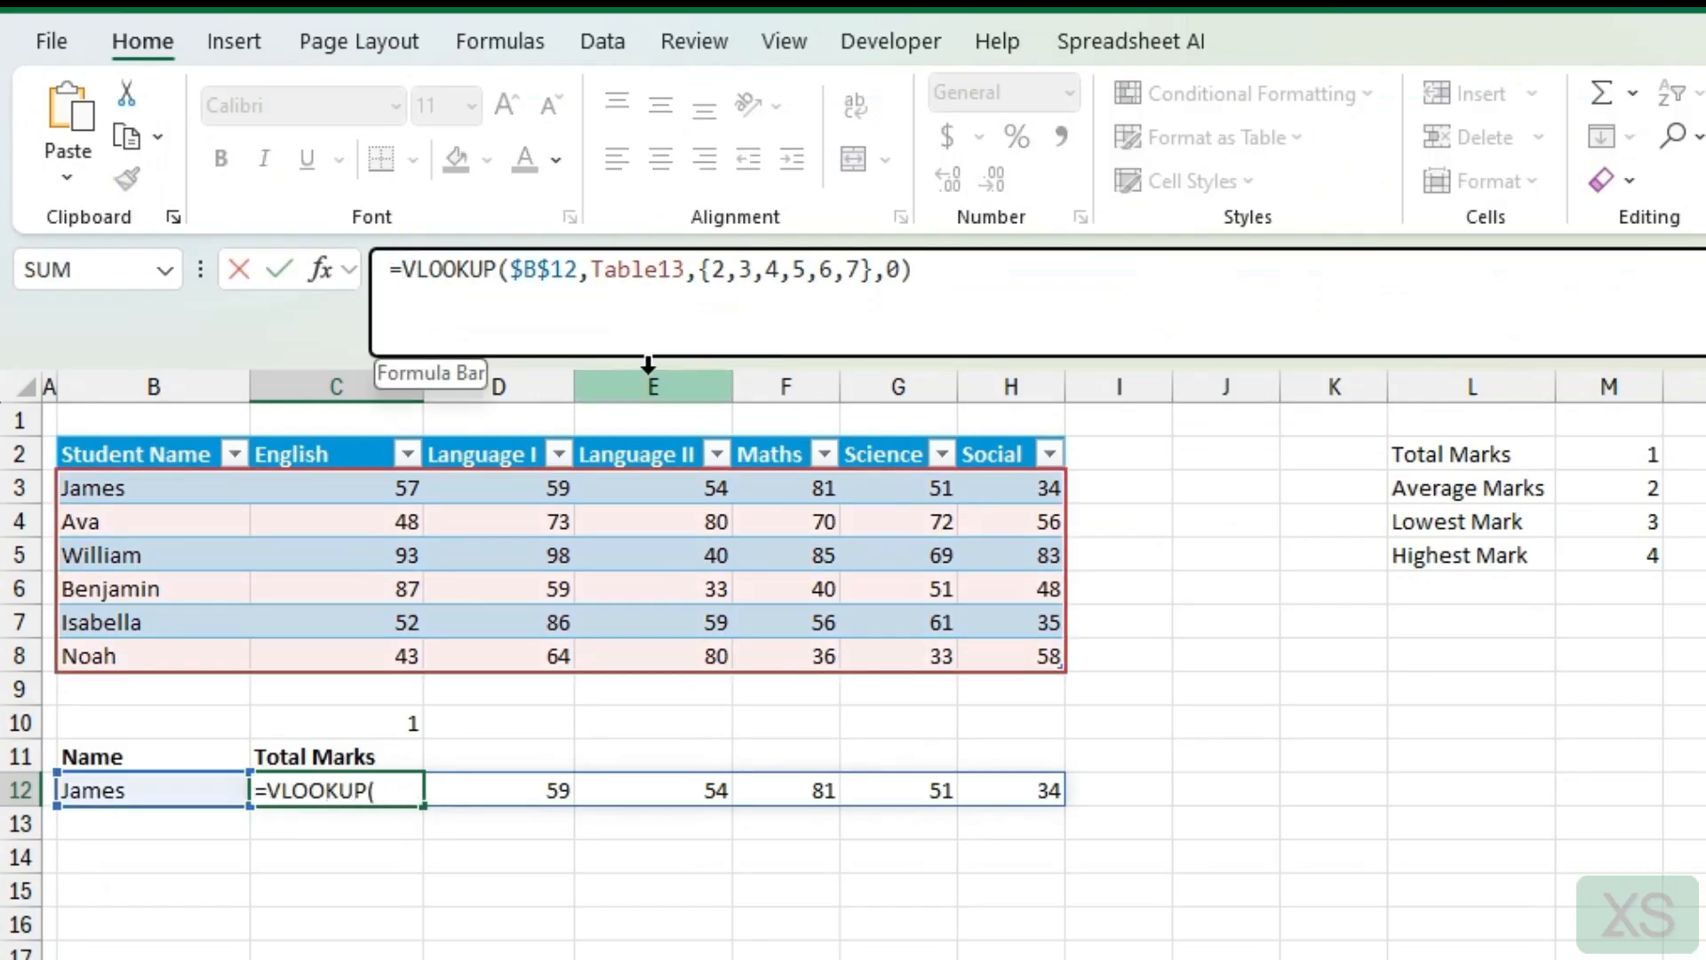
pyautogui.write('sum')
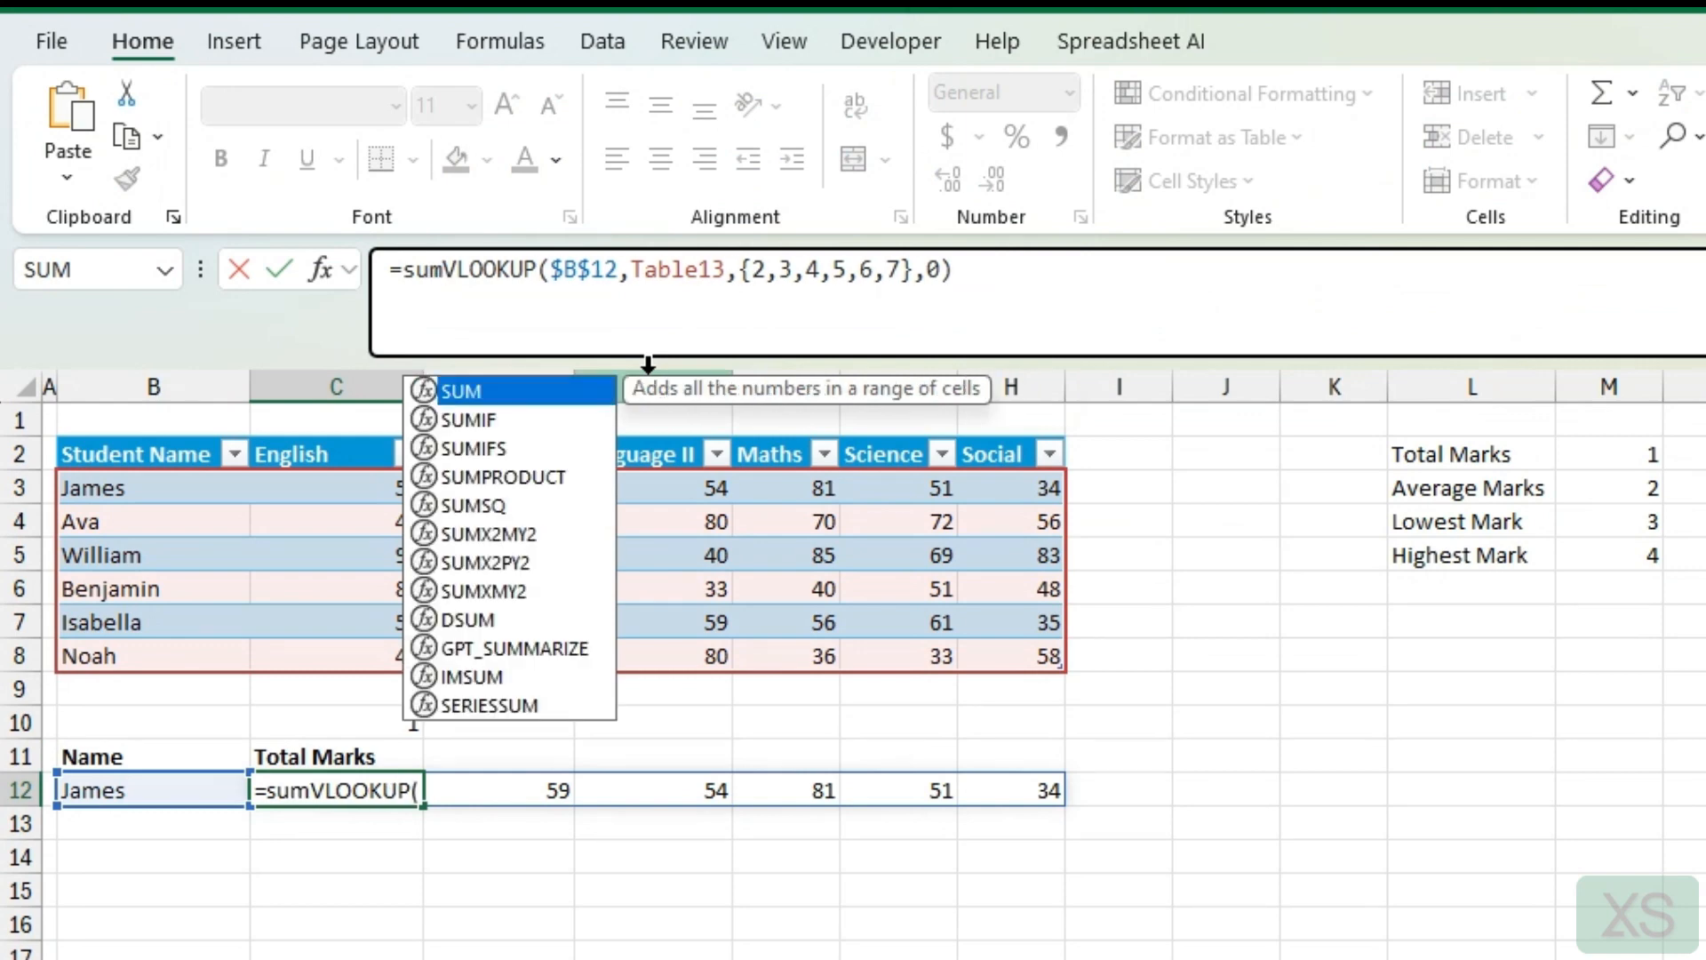
pyautogui.write('(')
pyautogui.click(987, 273)
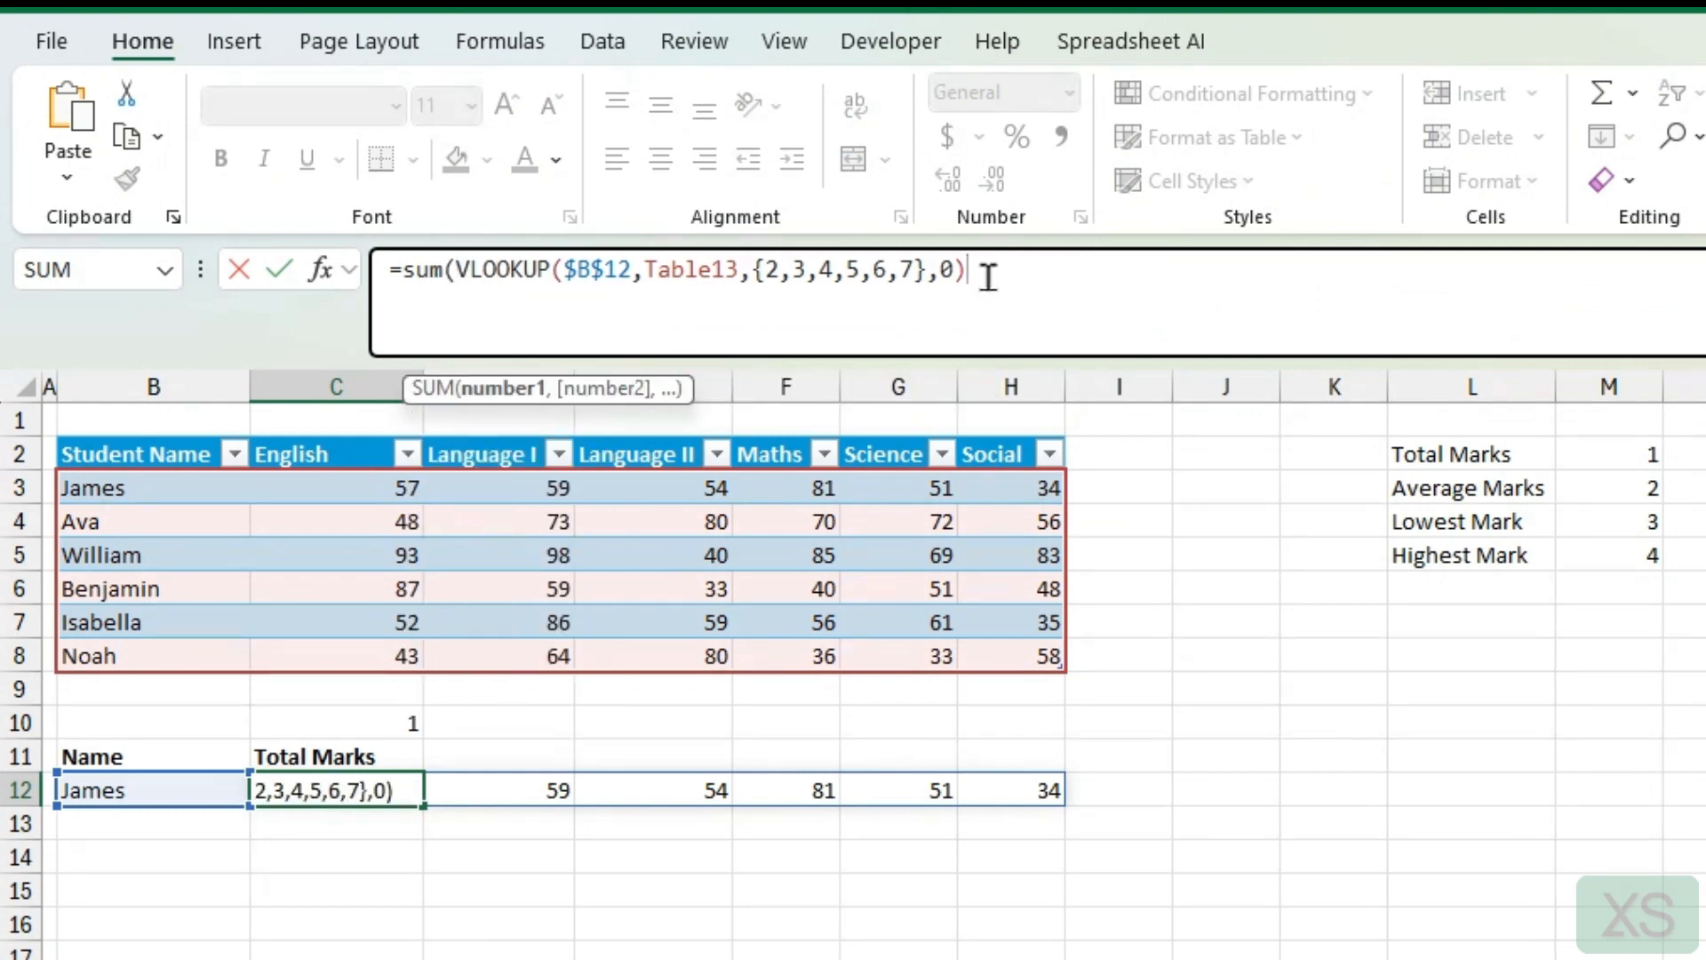
pyautogui.write(')')
pyautogui.press('Return')
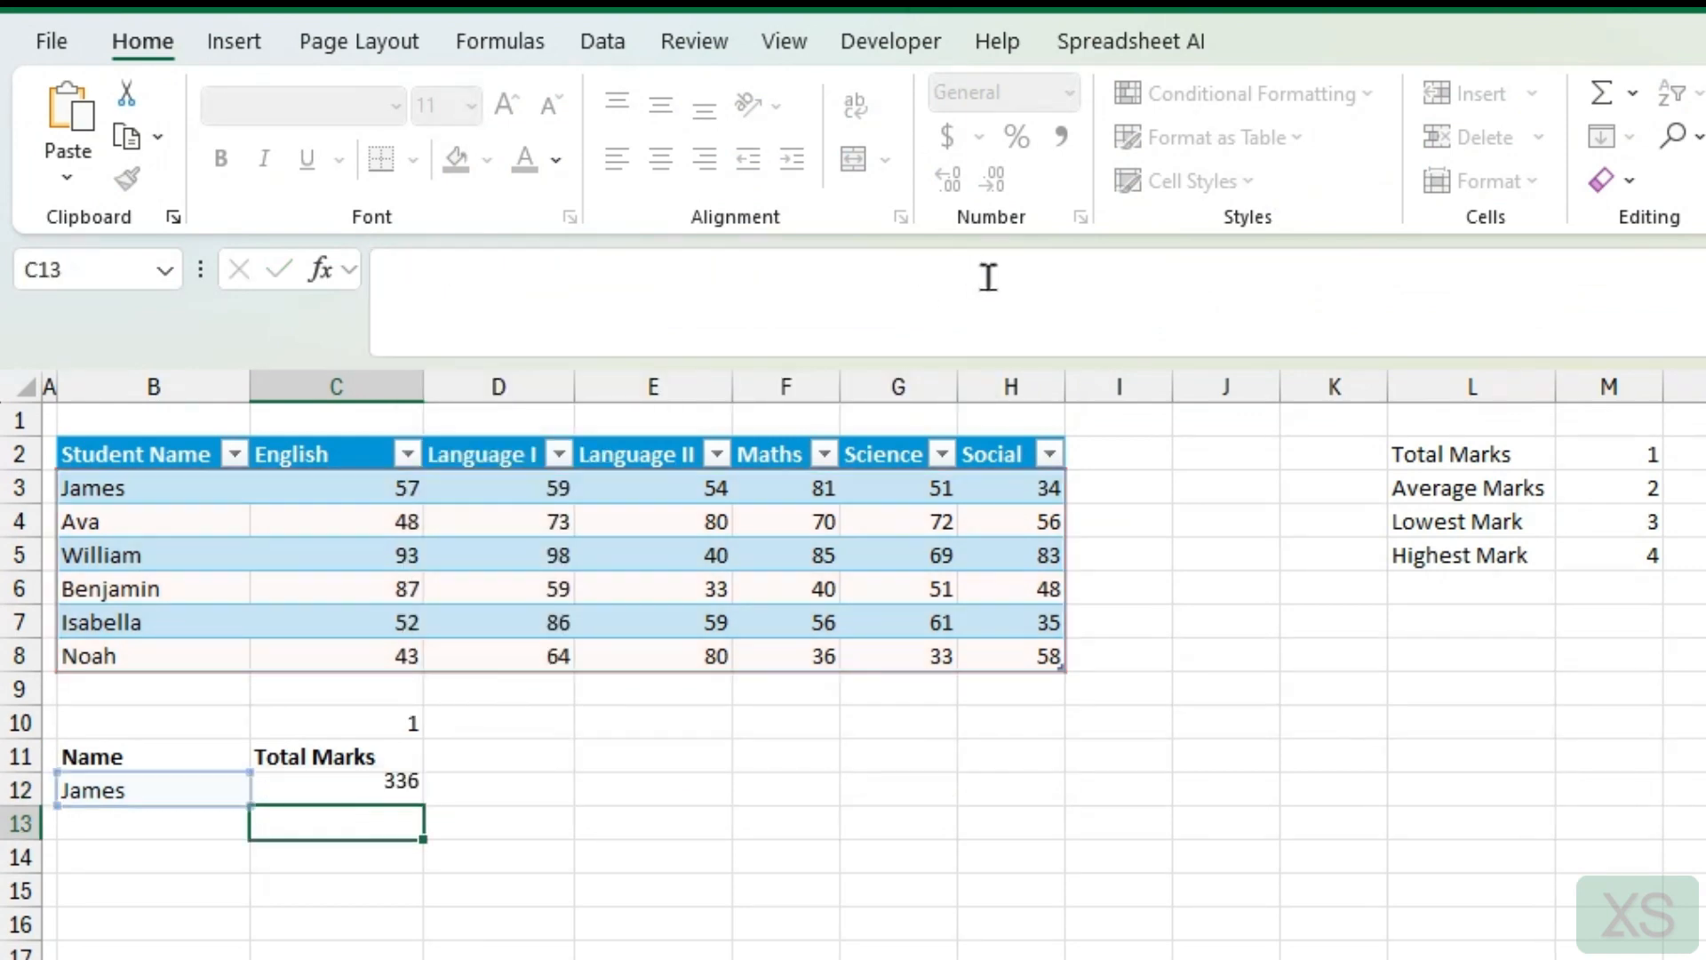
pyautogui.click(370, 795)
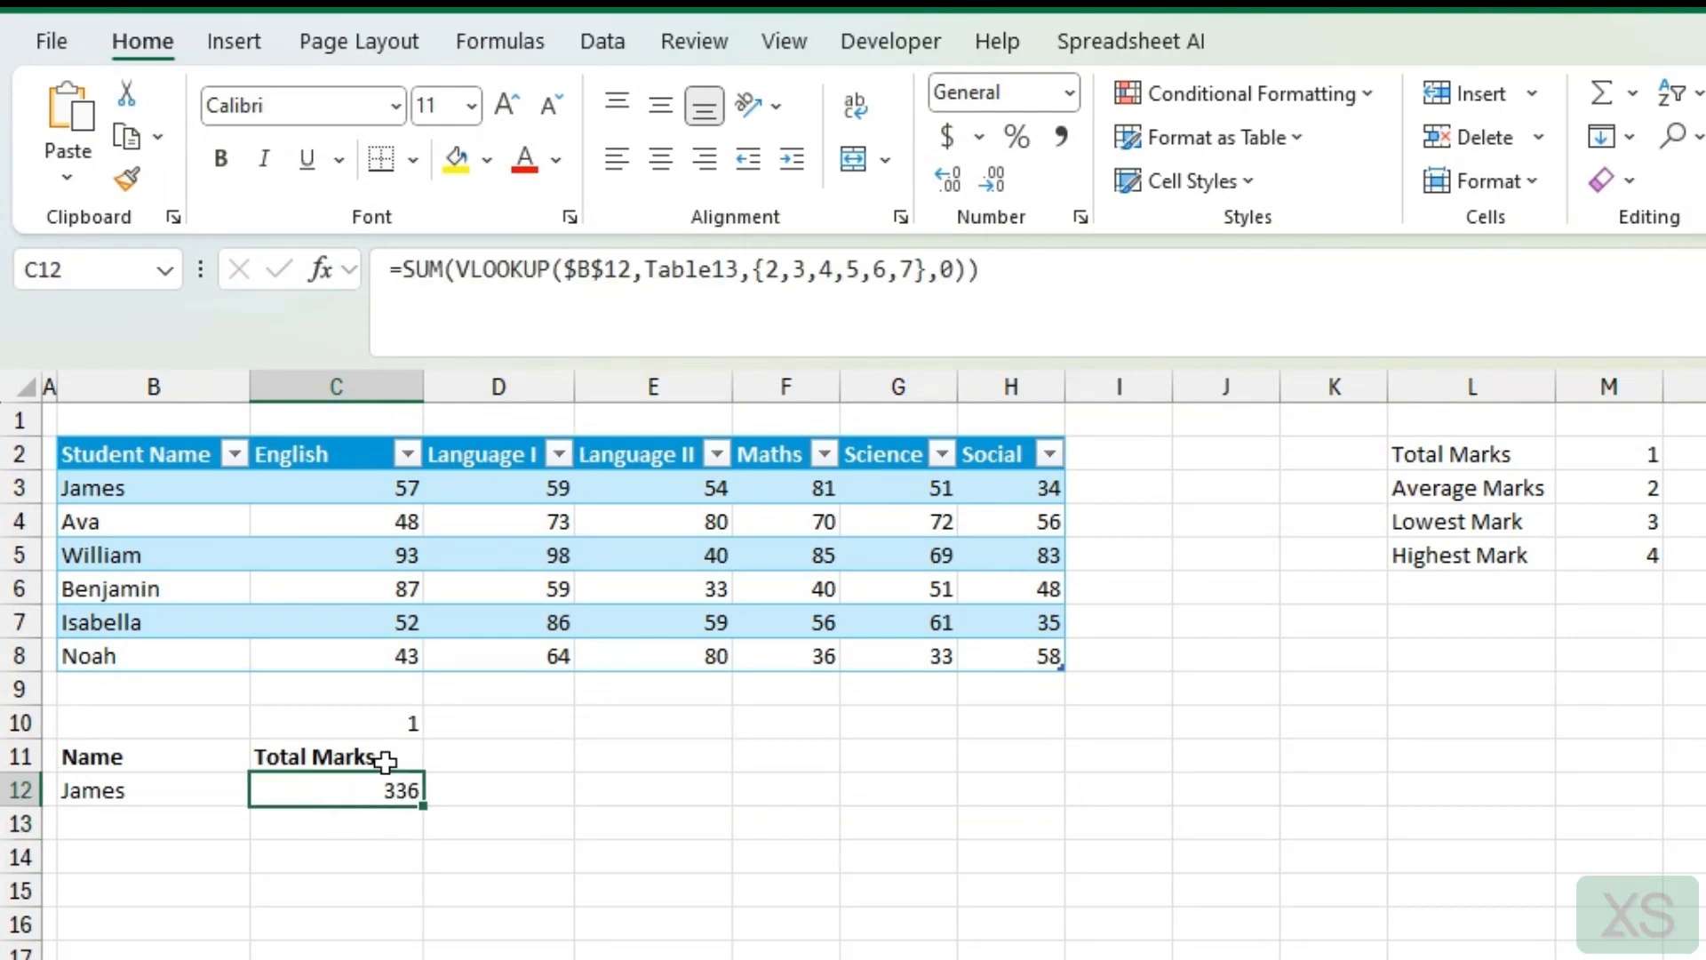
# Set the heading choice in C11 to Average Marks.
pyautogui.click(400, 758)
pyautogui.click(437, 757)
pyautogui.click(354, 819)
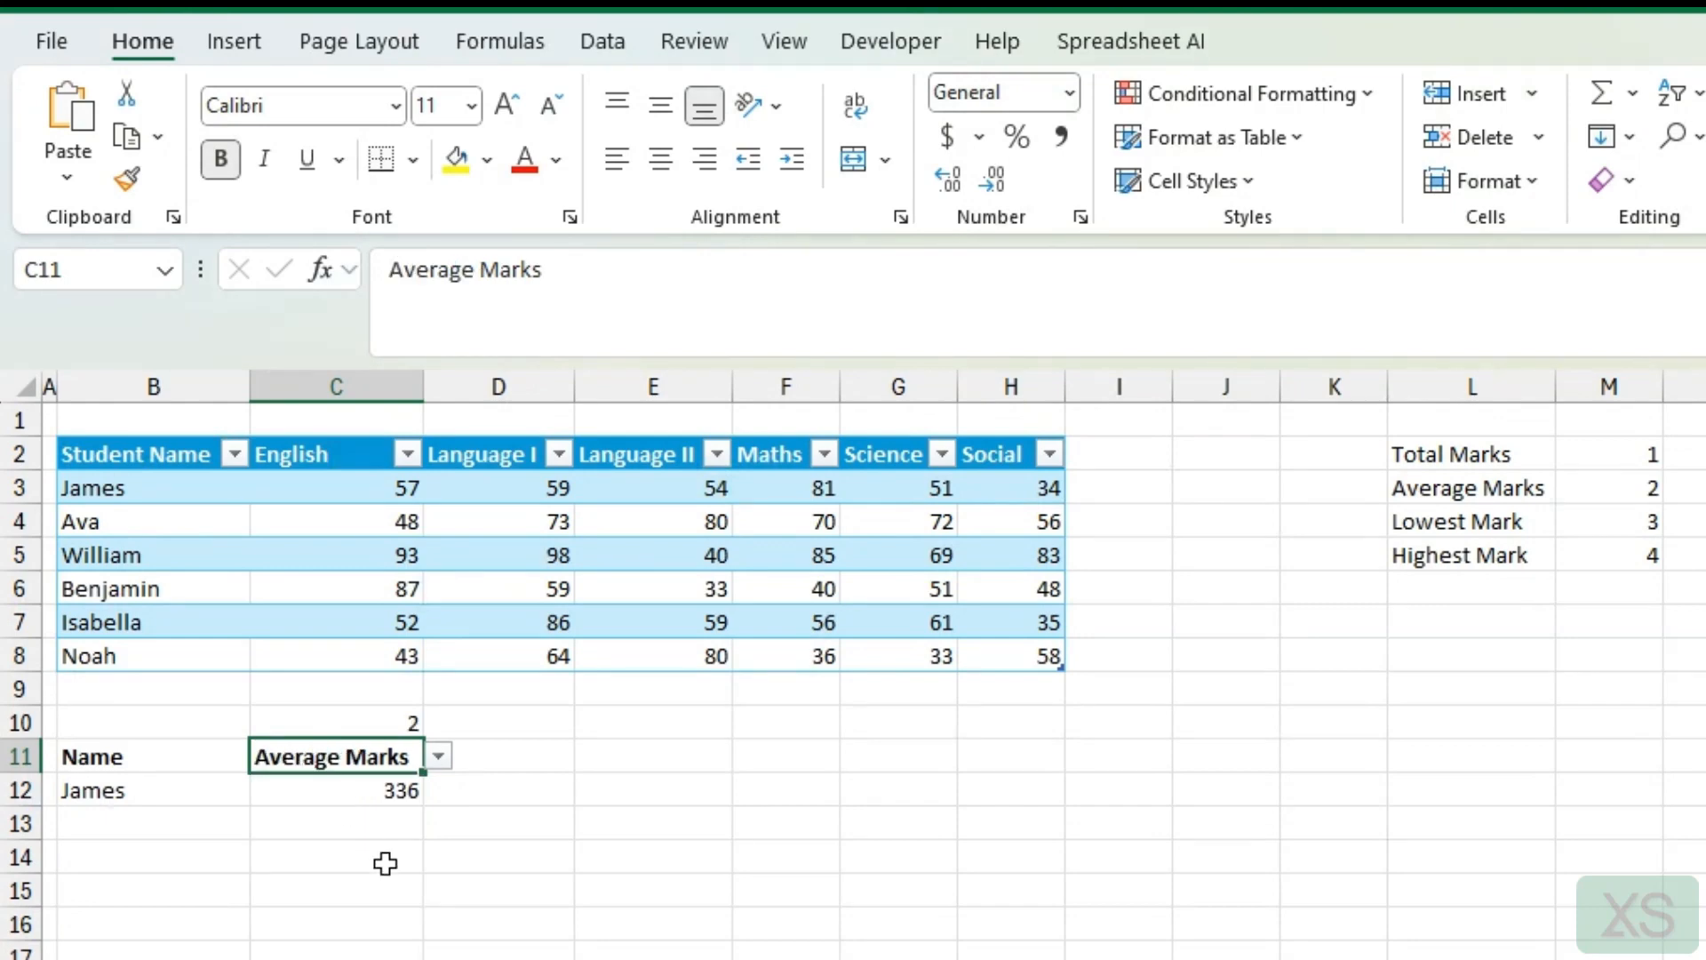
# Copy the expression SUM(VLOOKUP($B$12,Table13,{2,3,4,5,6,7},0)) from the C12 formula without its equals sign, leaving the cell unedited.
pyautogui.click(397, 794)
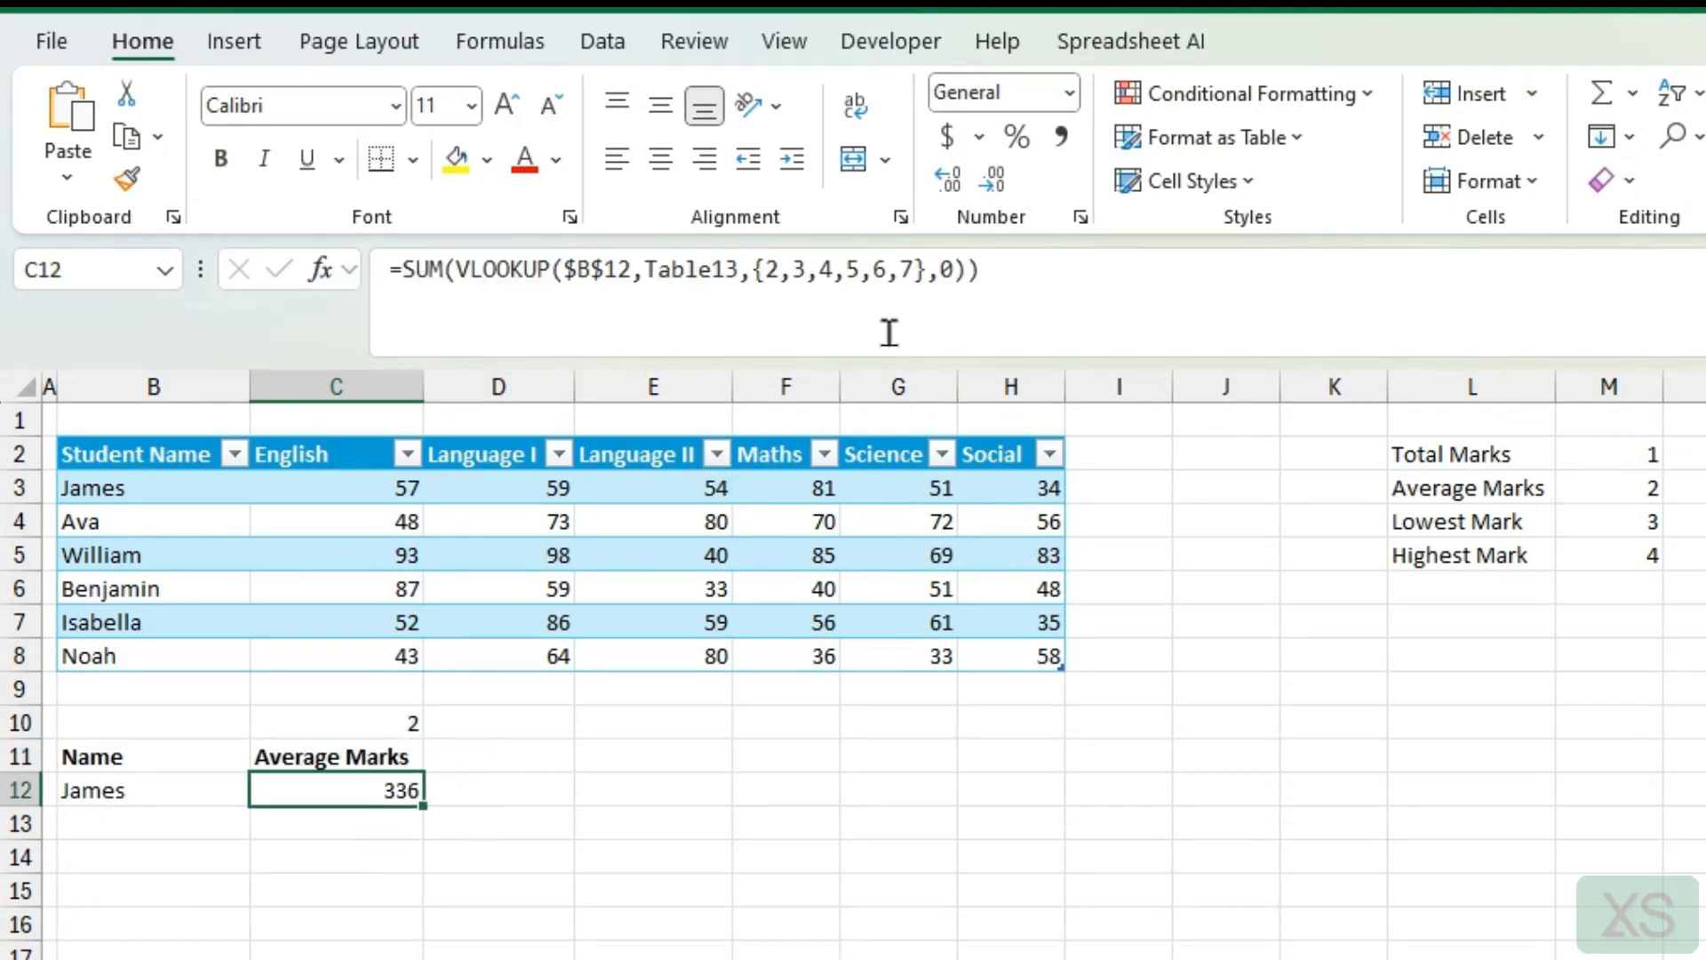
pyautogui.moveTo(989, 271); pyautogui.dragTo(432, 271)
pyautogui.rightClick(433, 271)
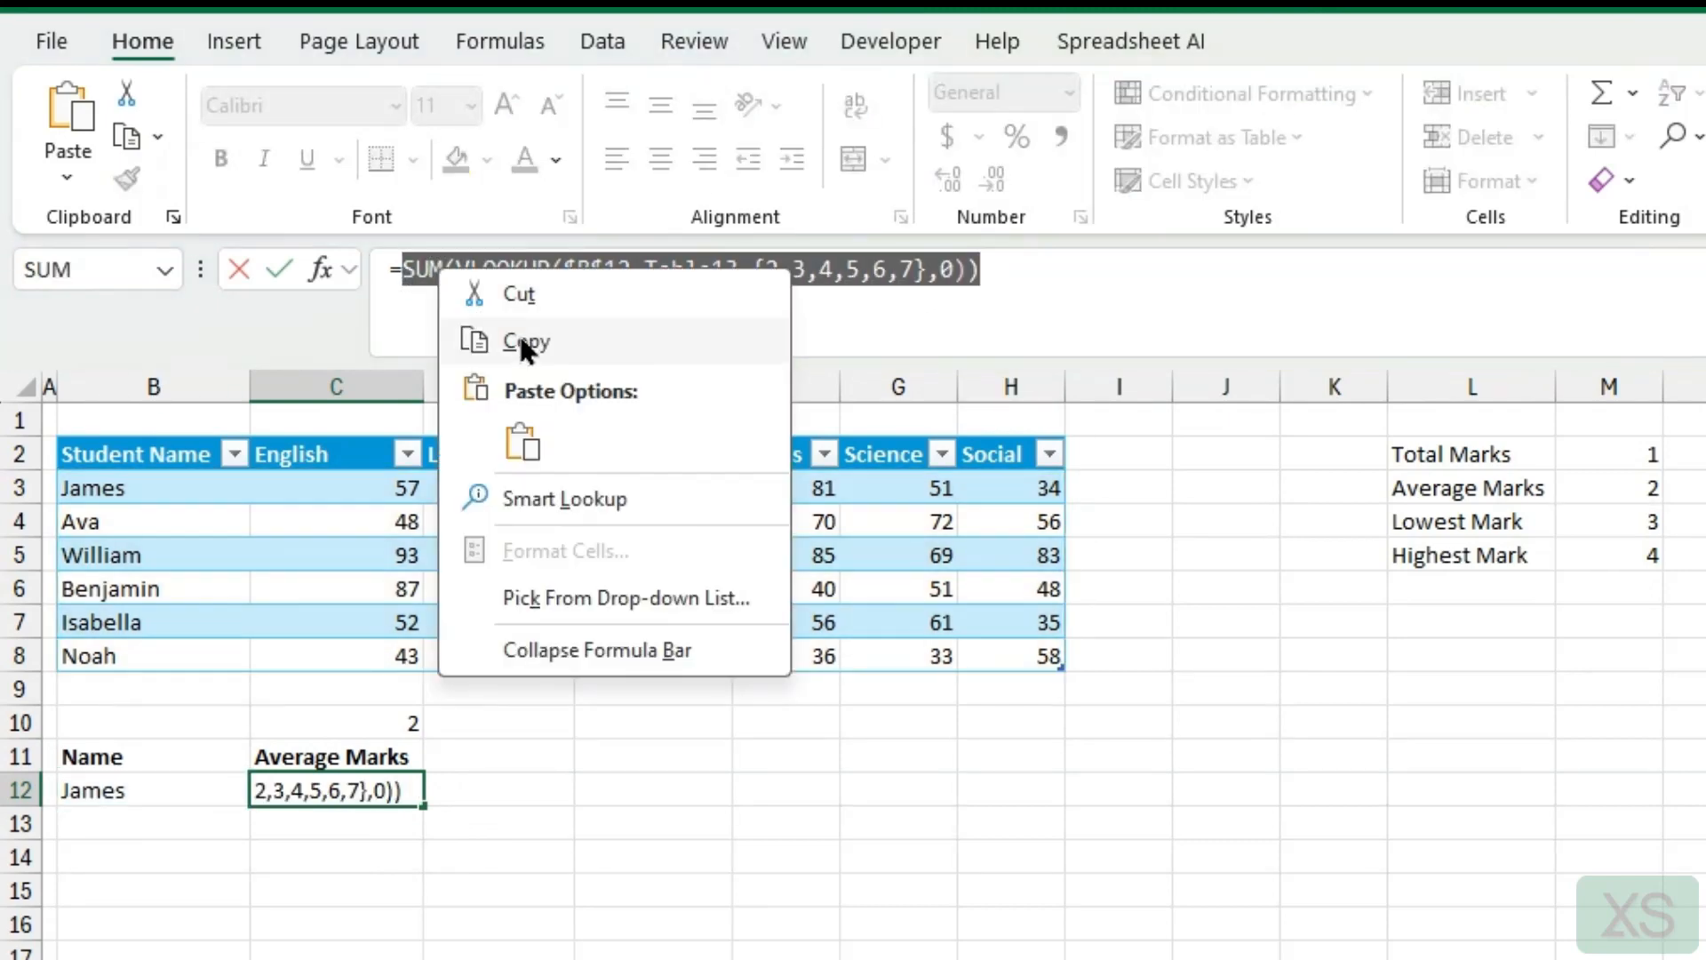
pyautogui.click(519, 332)
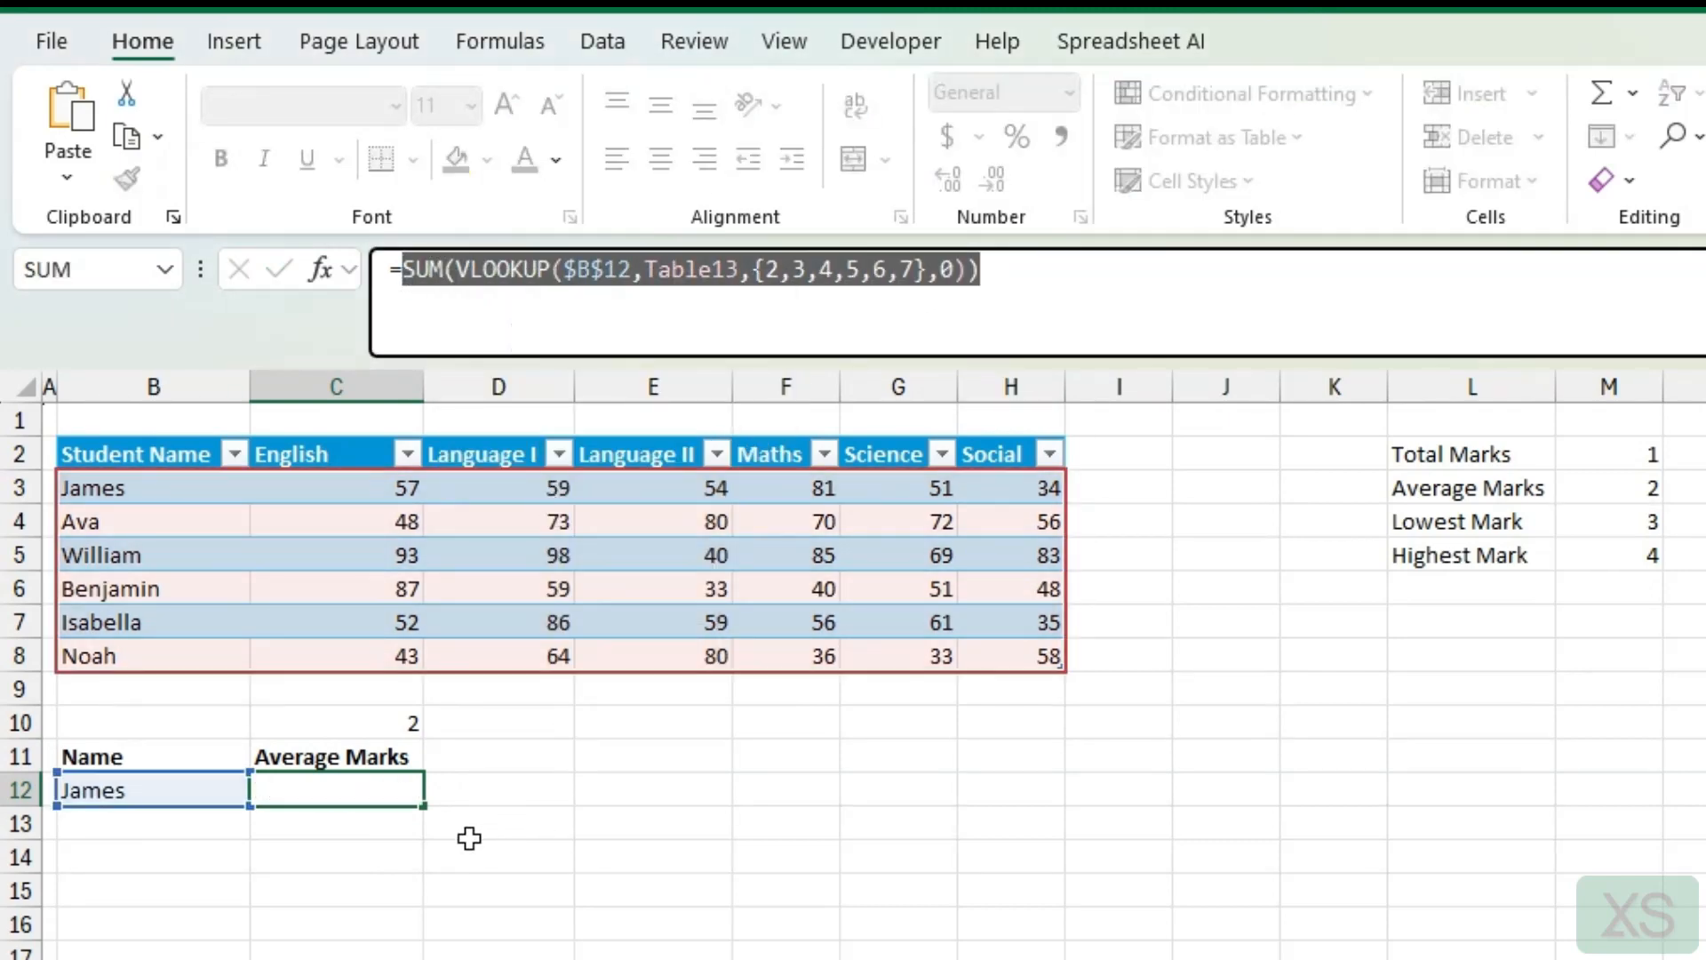
pyautogui.press('Escape')
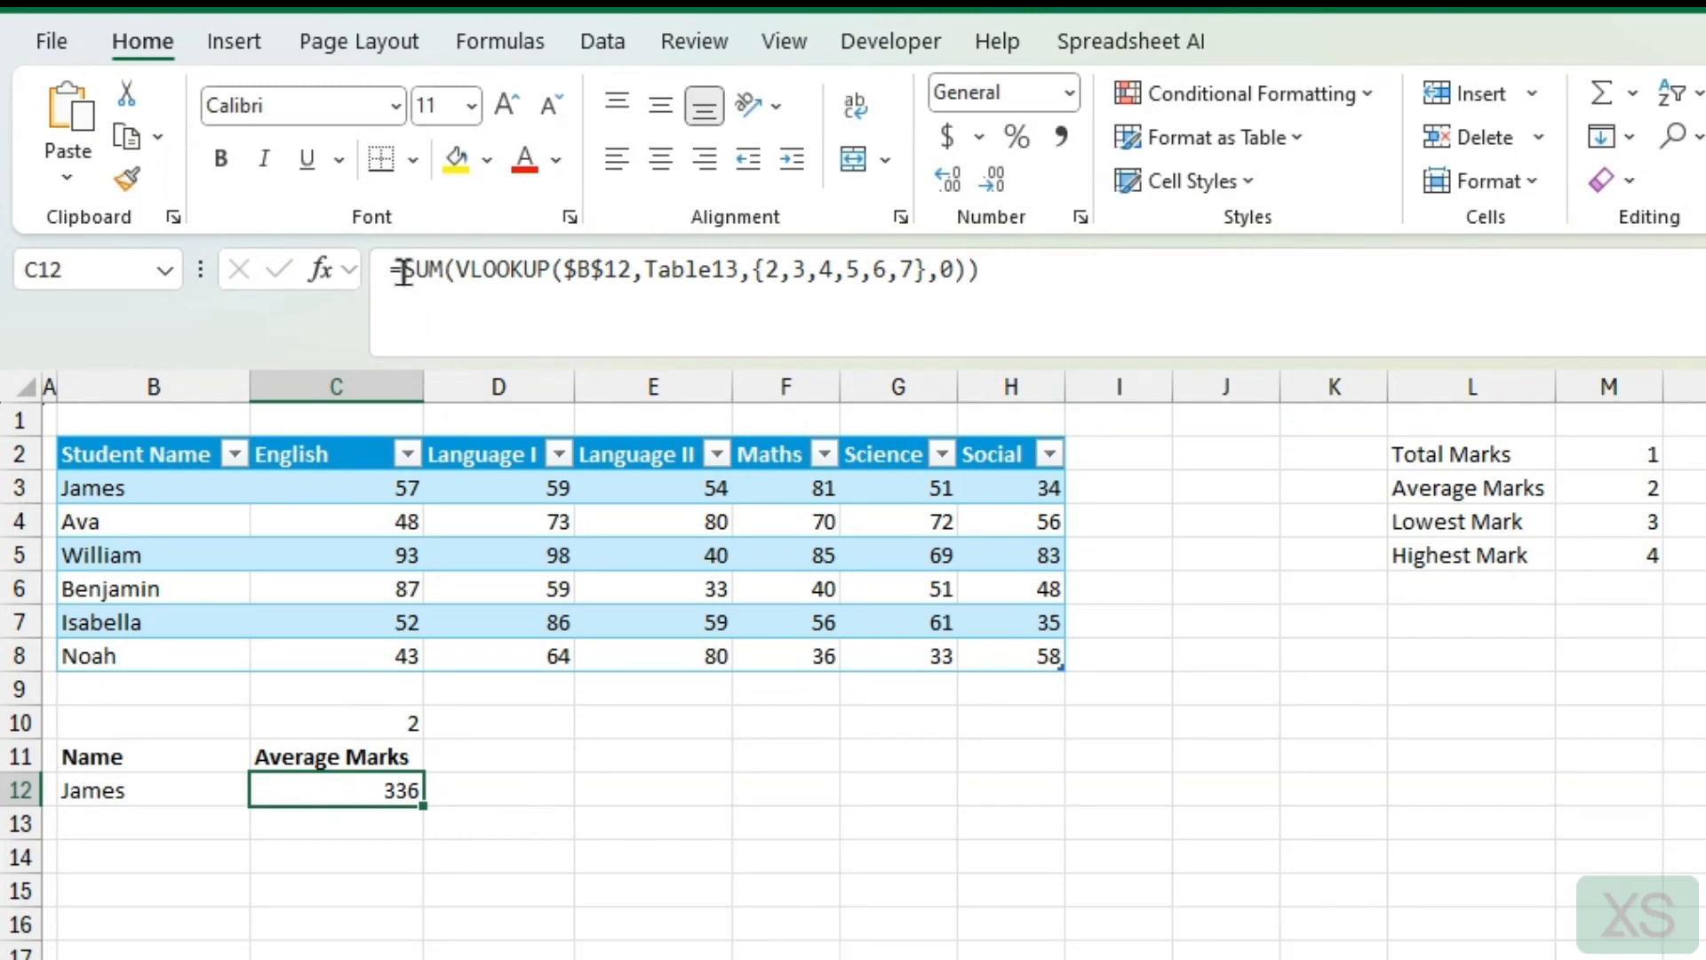
# Nest the C12 formula in CHOOSE with C10 as the index number and the existing SUM(VLOOKUP) expression as the first value.
pyautogui.click(399, 269)
pyautogui.write('choo')
pyautogui.press('Tab')
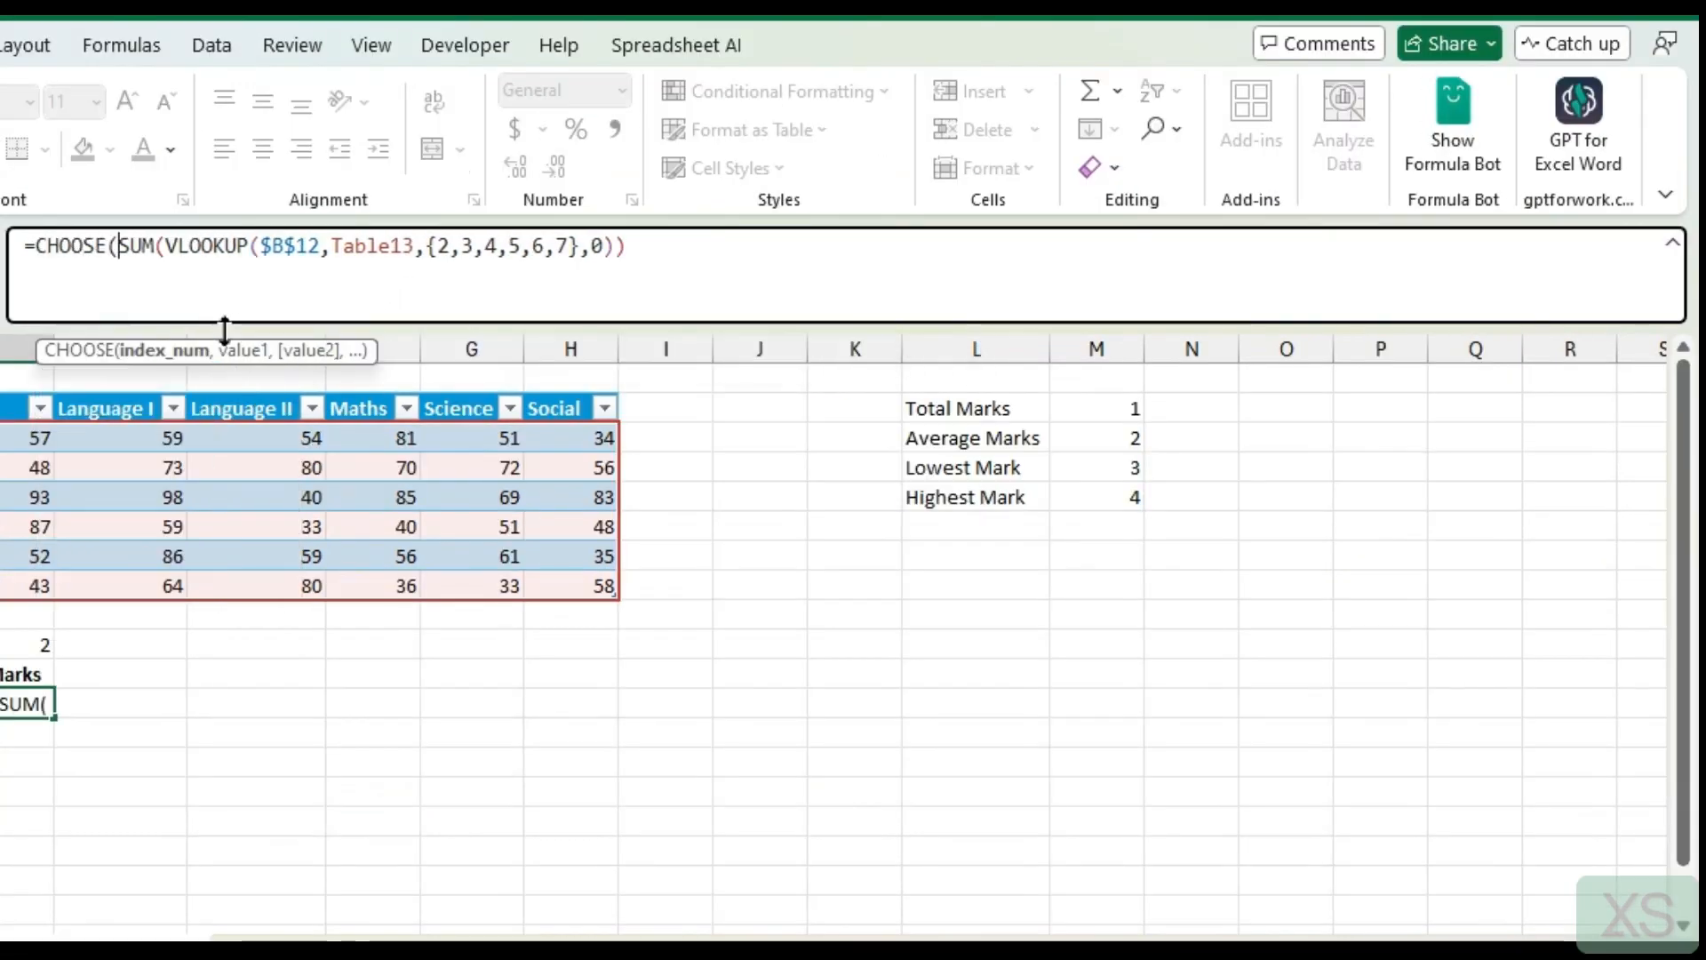
pyautogui.click(31, 645)
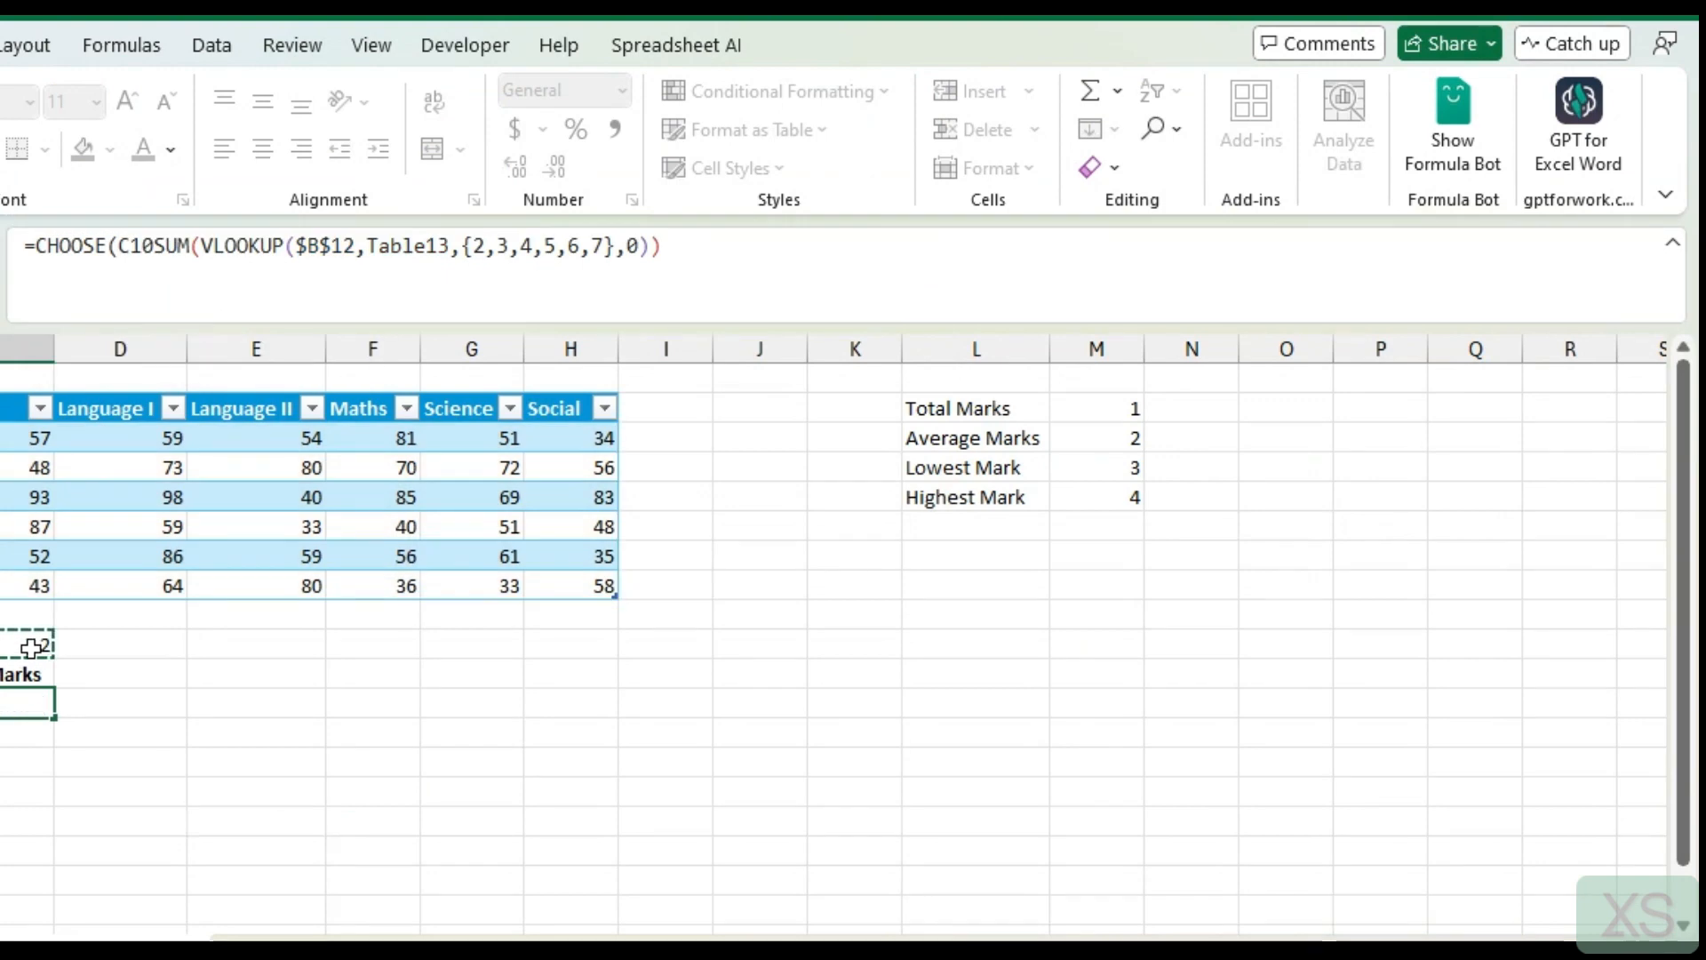
pyautogui.click(160, 253)
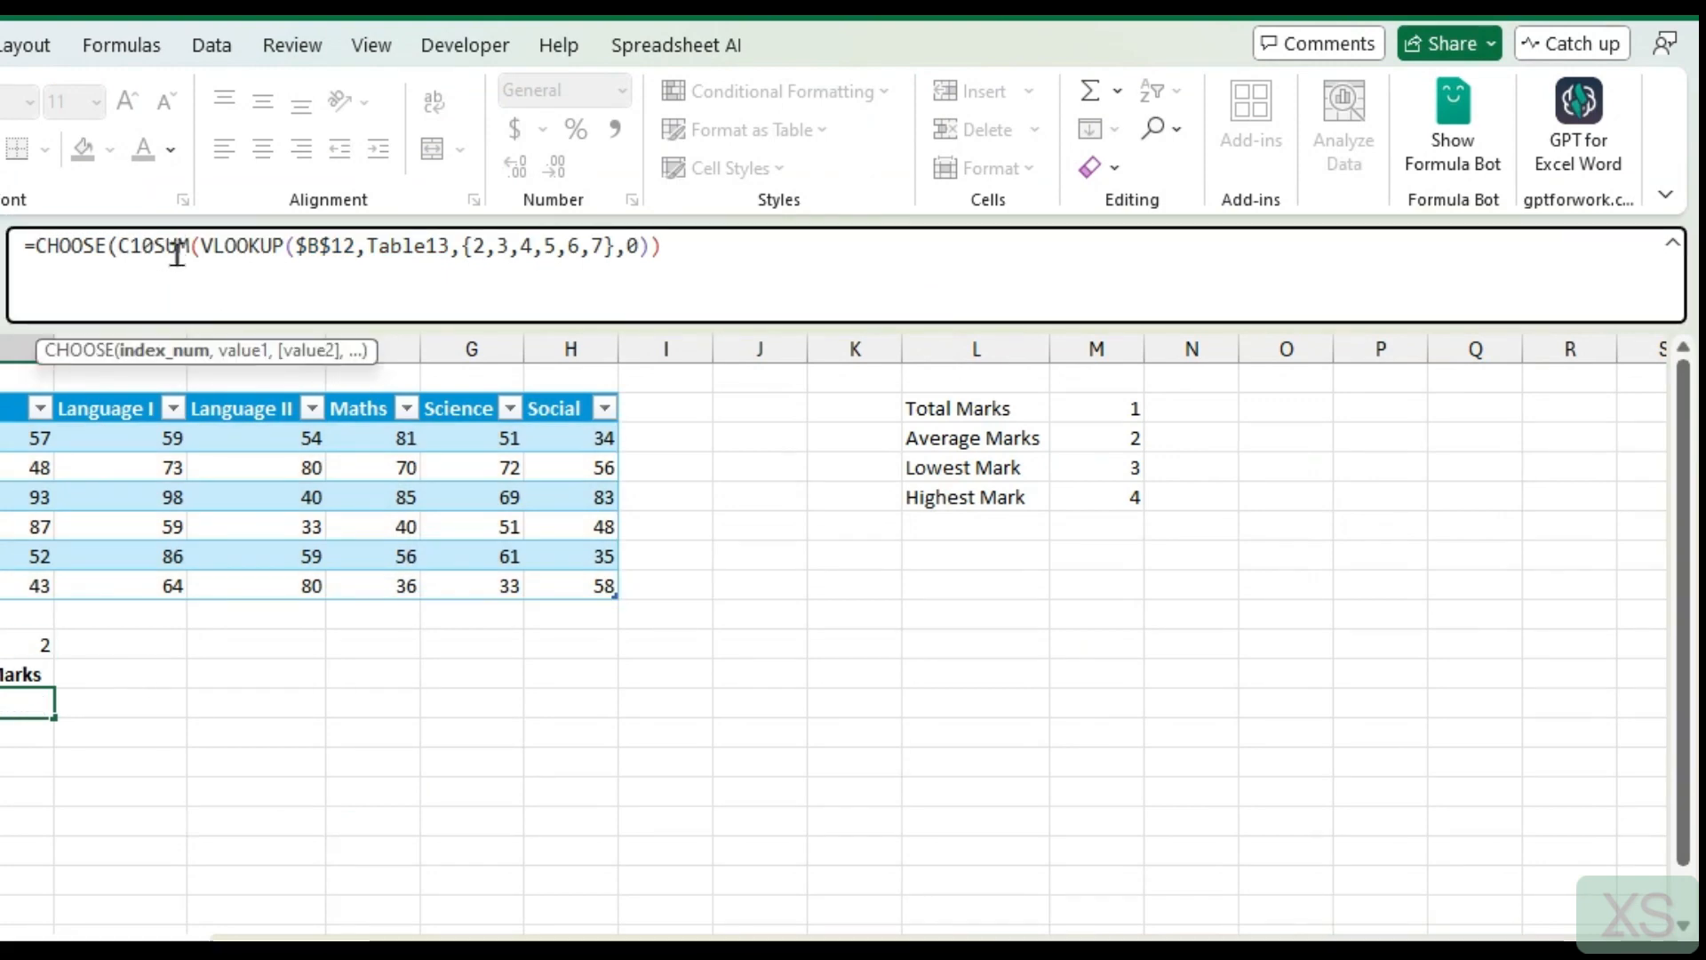
pyautogui.write(',')
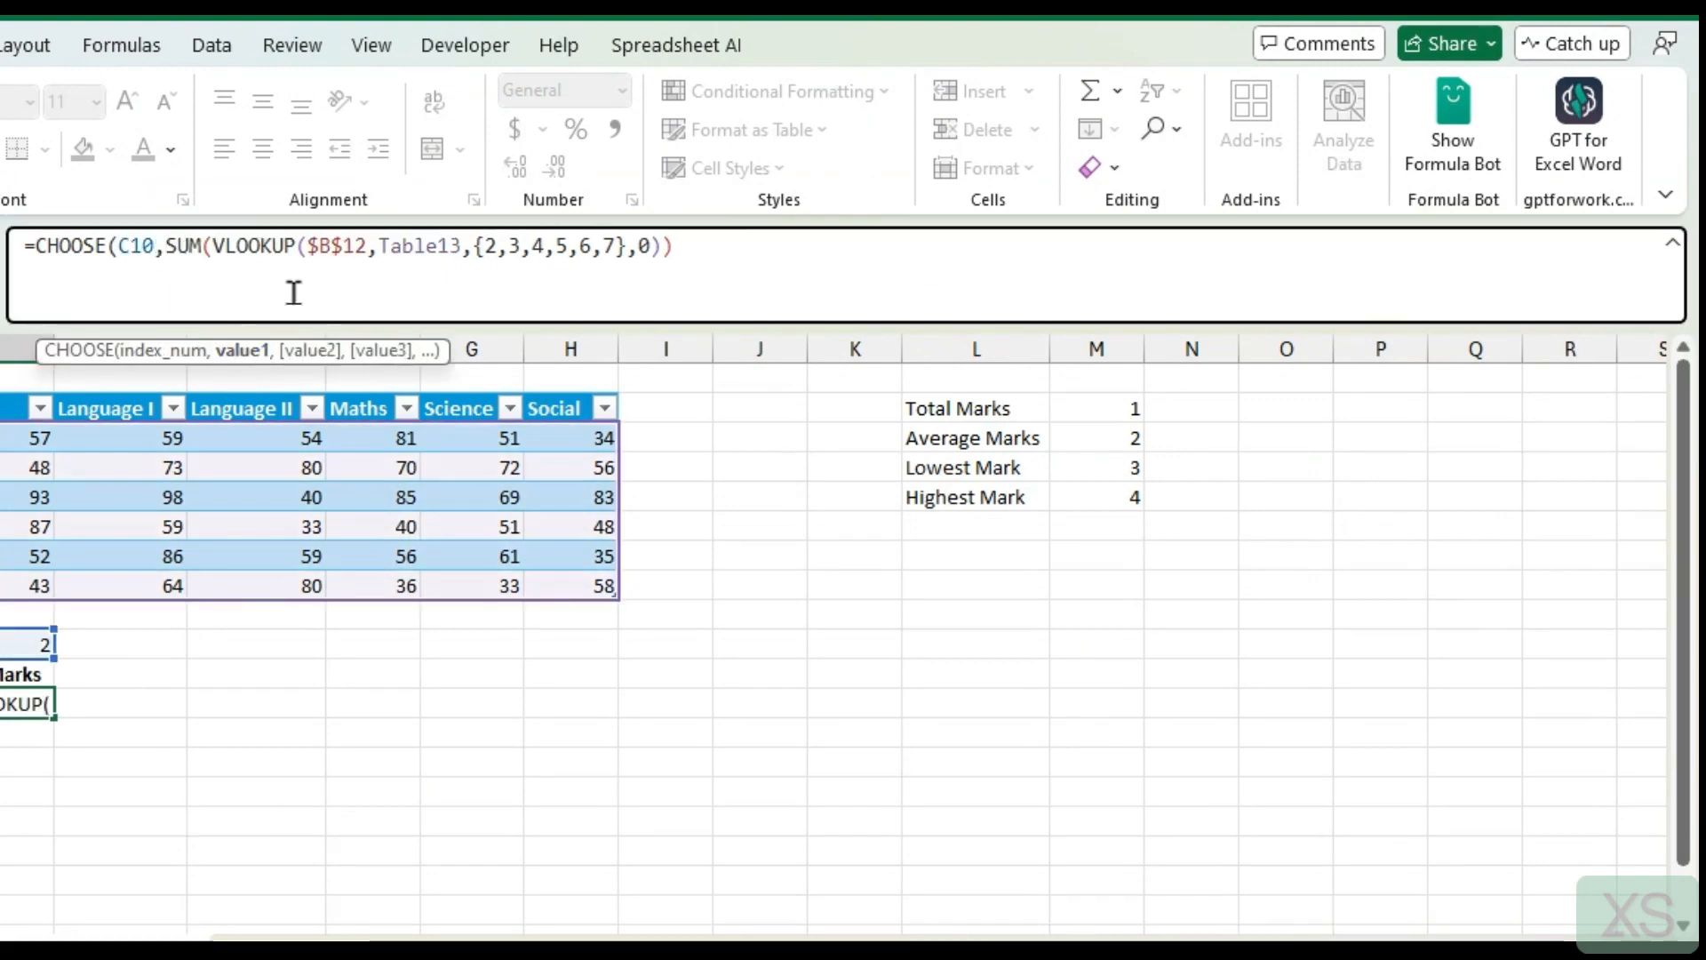
pyautogui.click(673, 253)
pyautogui.write('),')
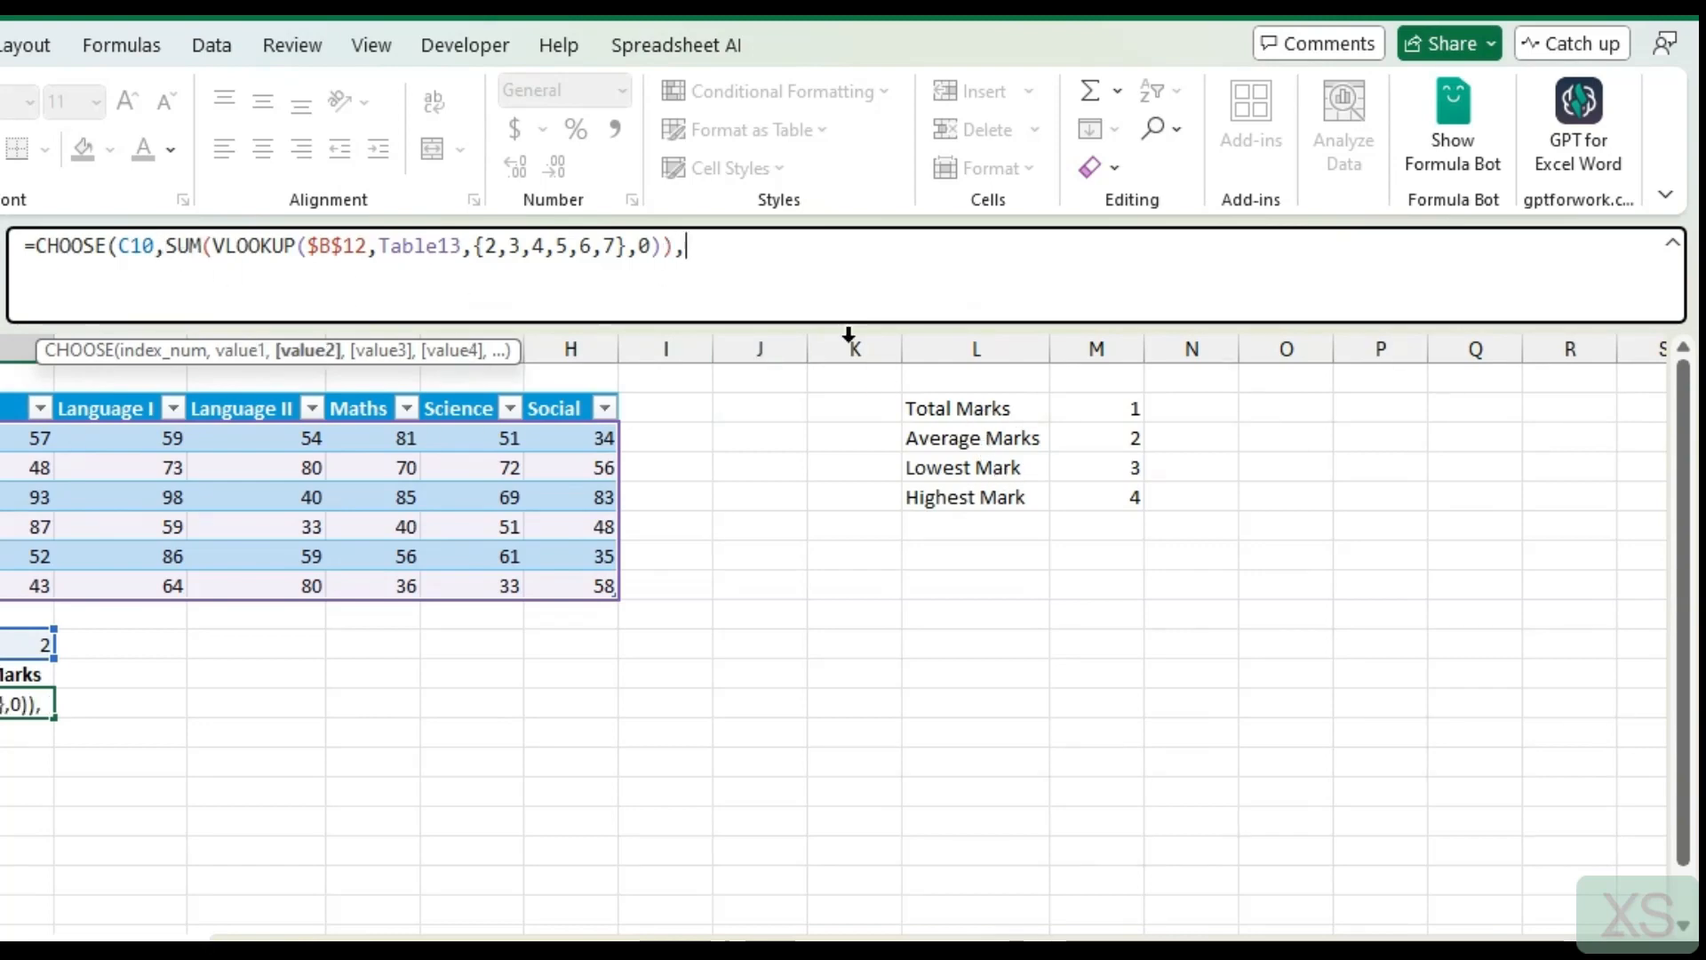
# Add AVERAGE(VLOOKUP($B$12,Table13,{2,3,4,5,6,7},0)) as the second CHOOSE value by reusing the copied expression with SUM replaced.
pyautogui.hotkey('ctrl', 'v')
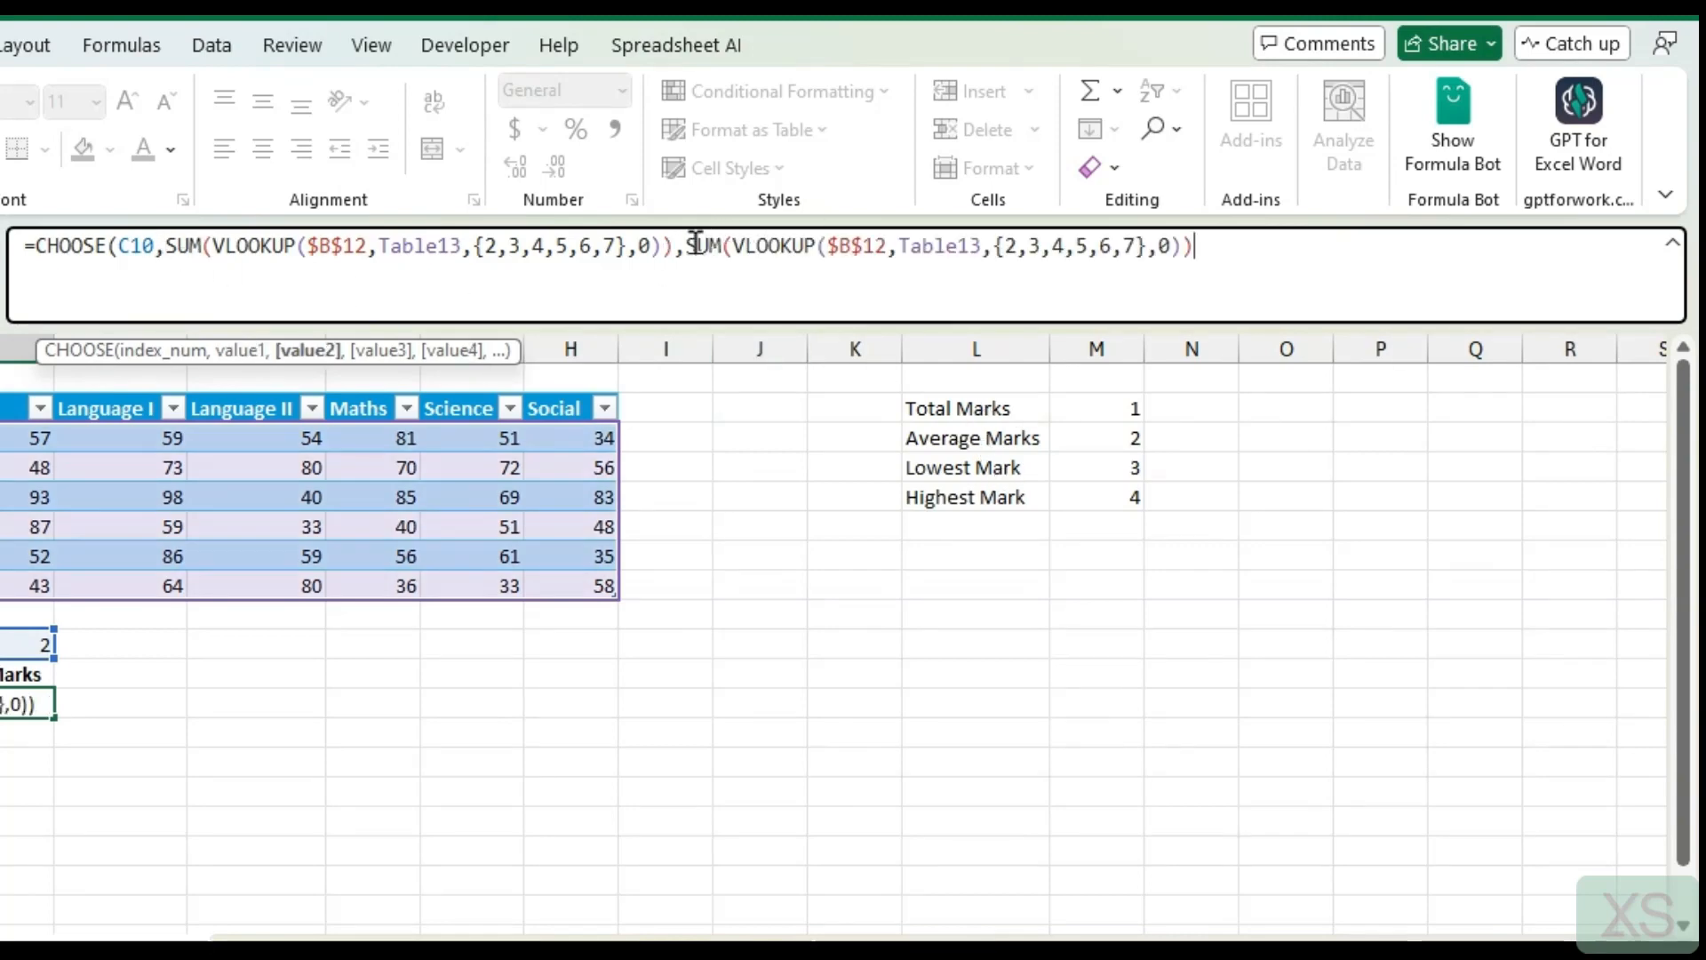
pyautogui.moveTo(686, 245); pyautogui.dragTo(721, 245)
pyautogui.write('AVERAGE')
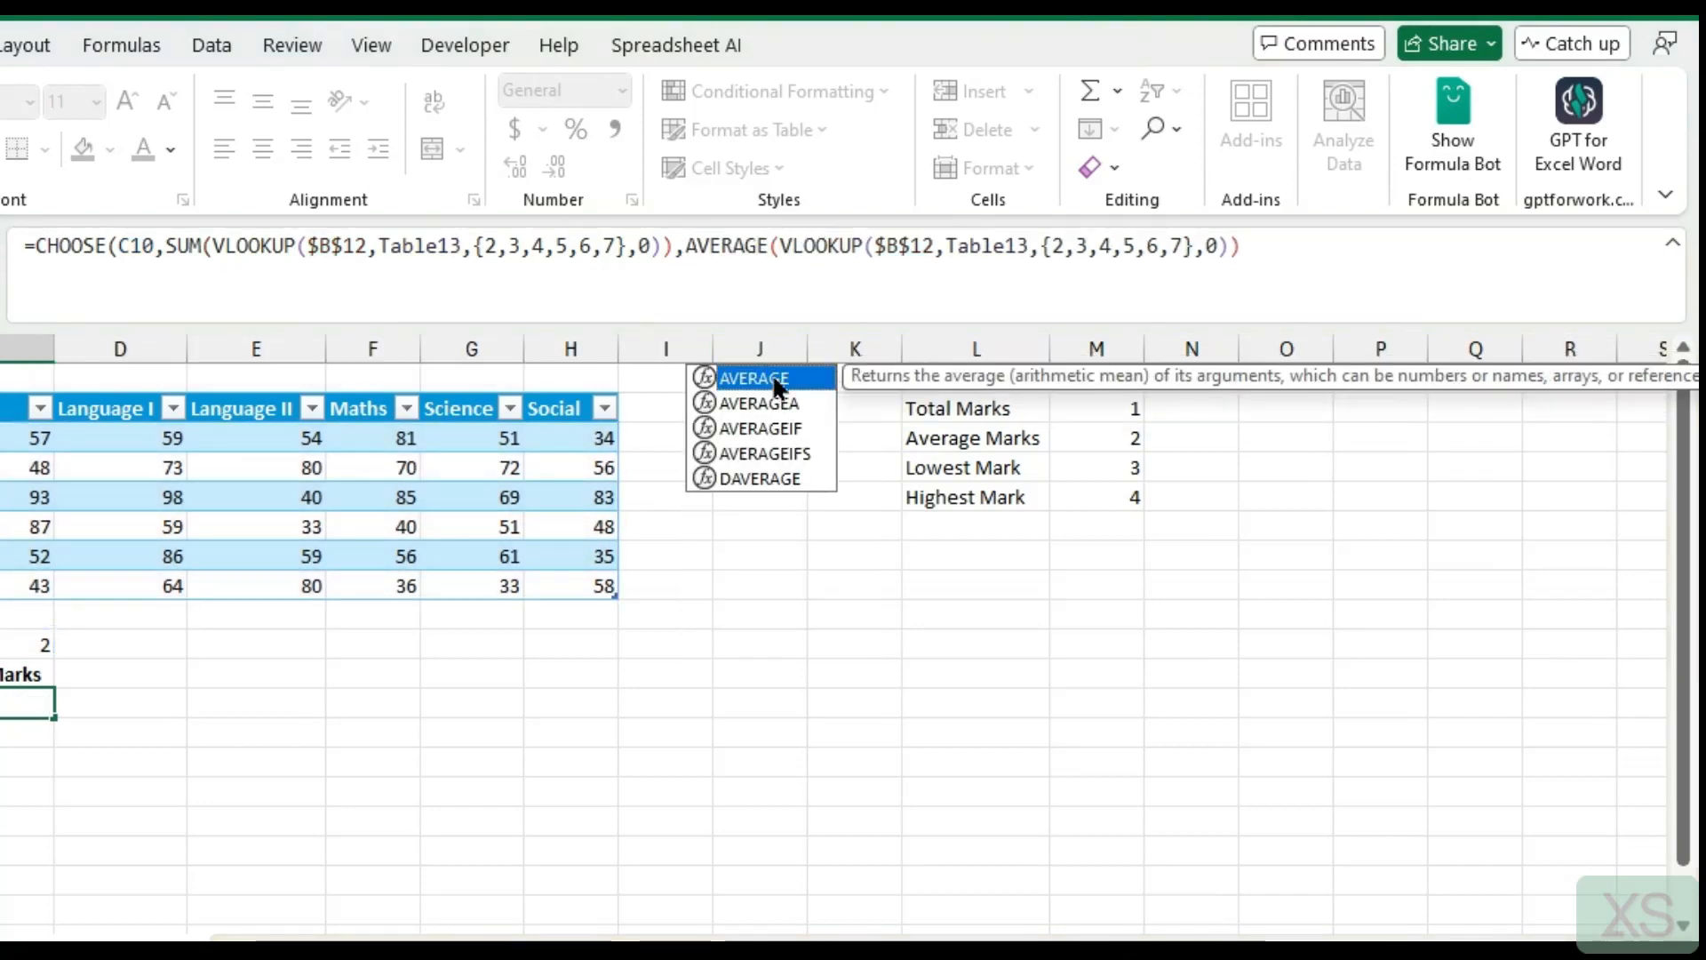
pyautogui.click(1272, 259)
pyautogui.write(',')
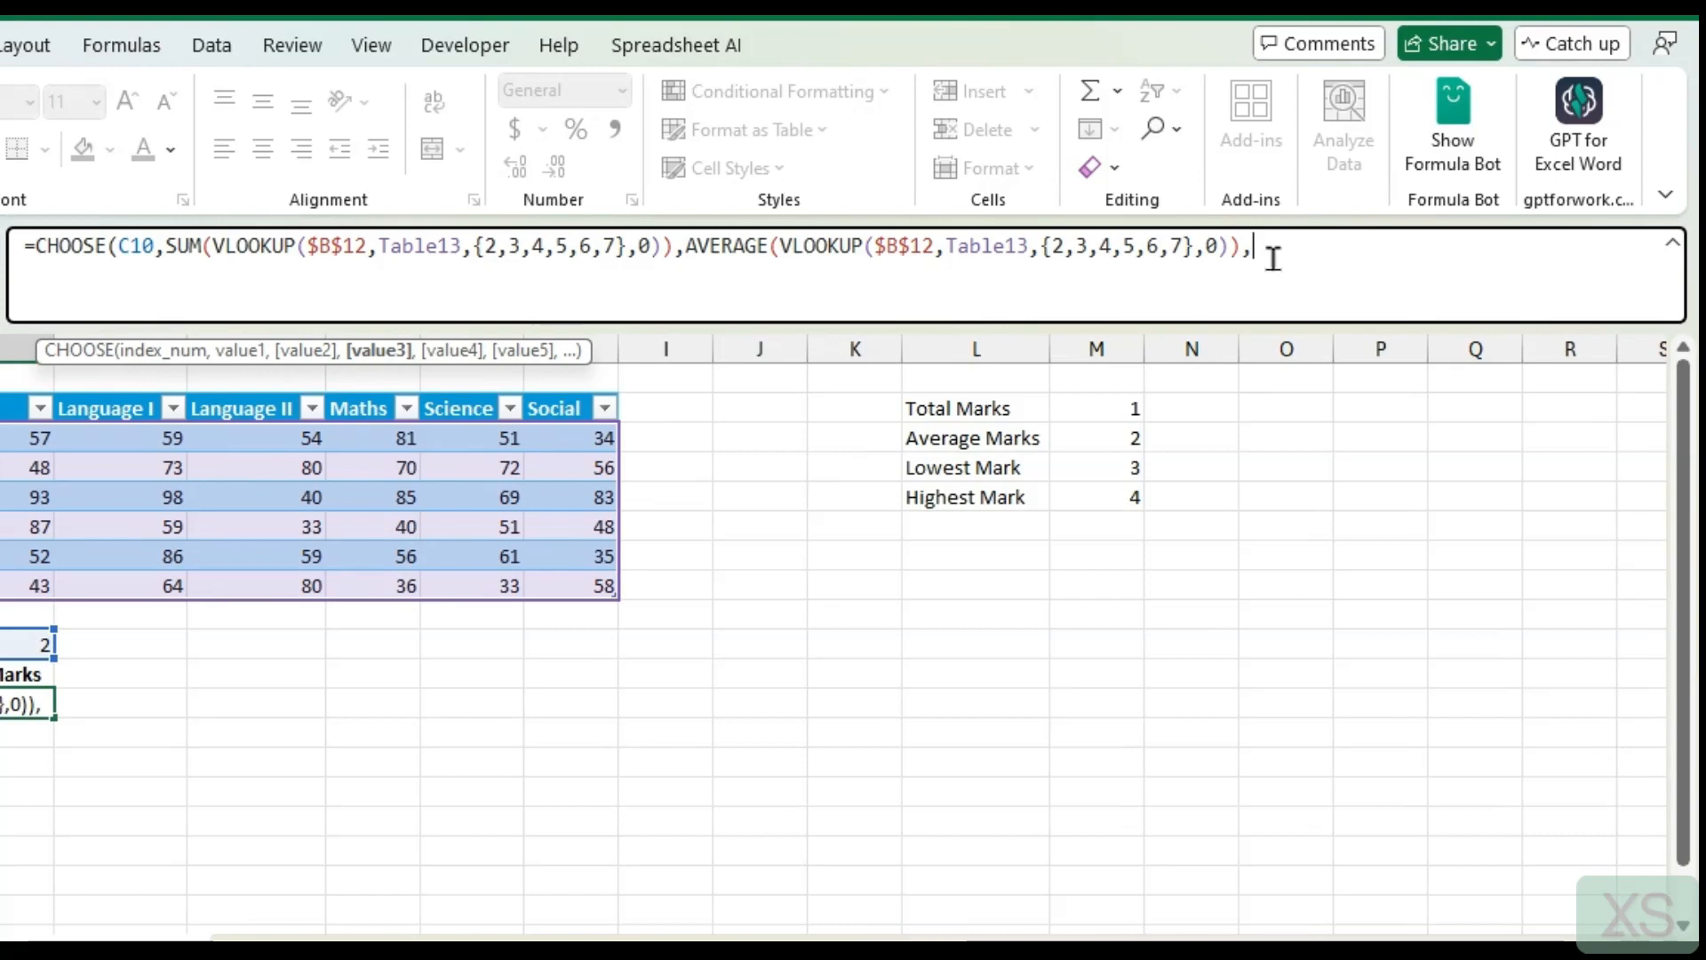
# Add MIN(VLOOKUP($B$12,Table13,{2,3,4,5,6,7},0)) as the third CHOOSE value, removing the SUM wrapper from the pasted expression.
pyautogui.write('min')
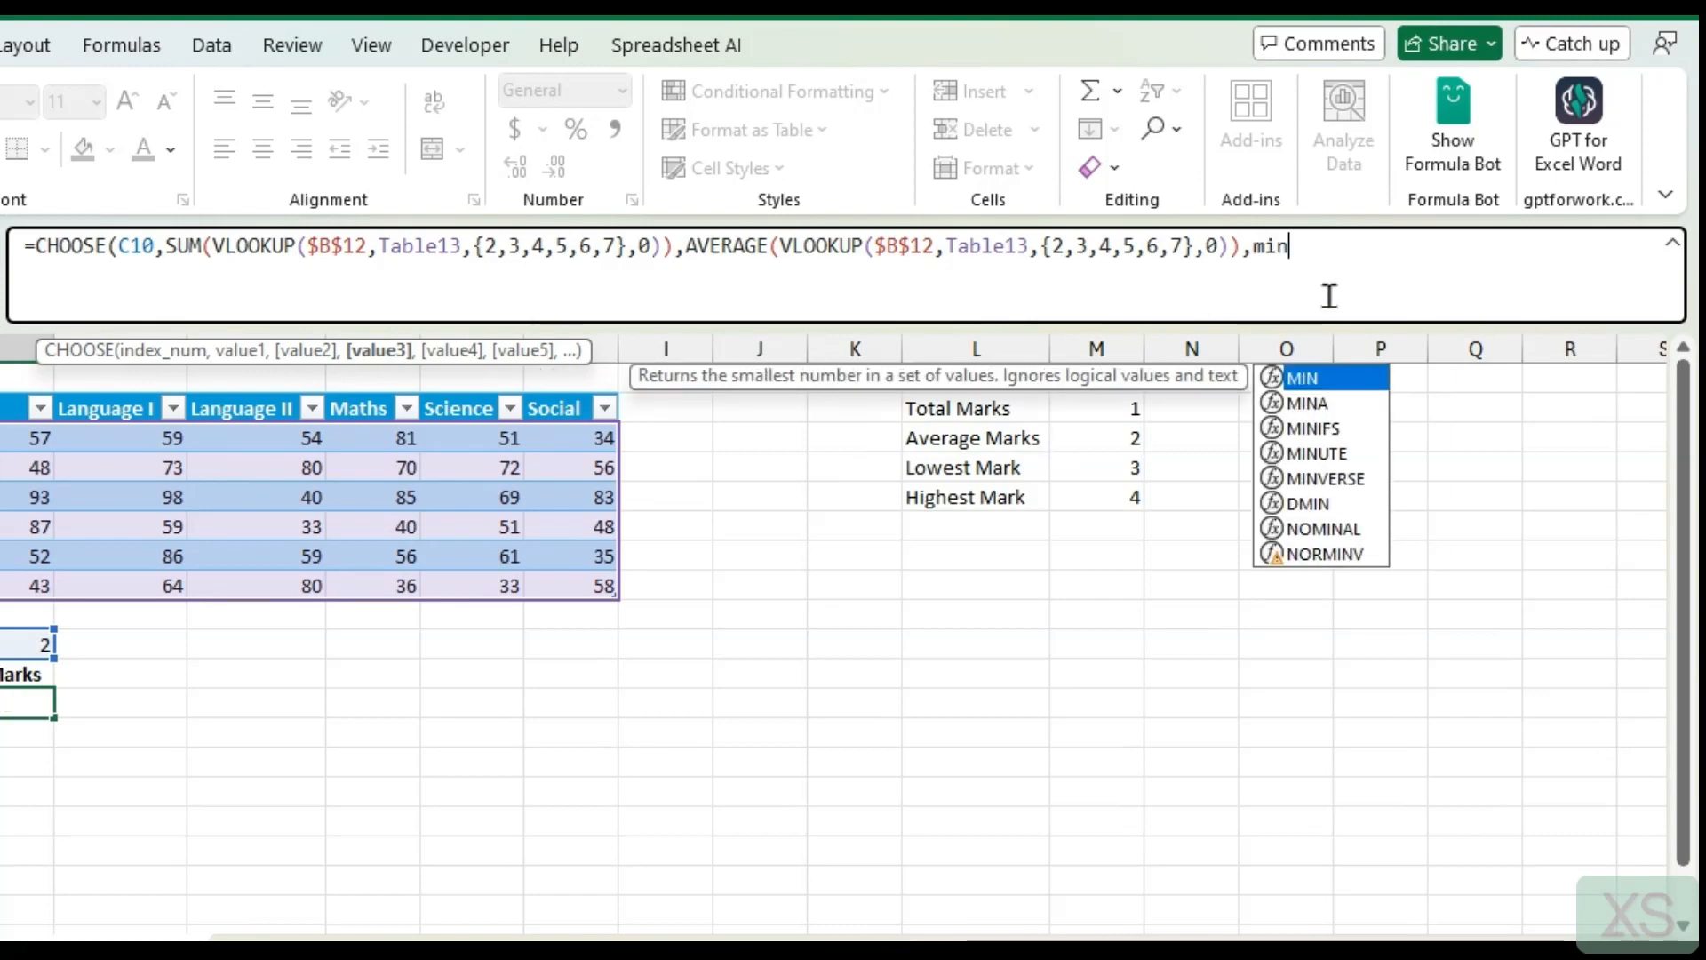
pyautogui.press('BackSpace')
pyautogui.press('BackSpace')
pyautogui.press('BackSpace')
pyautogui.write('min(')
pyautogui.hotkey('ctrl', 'v')
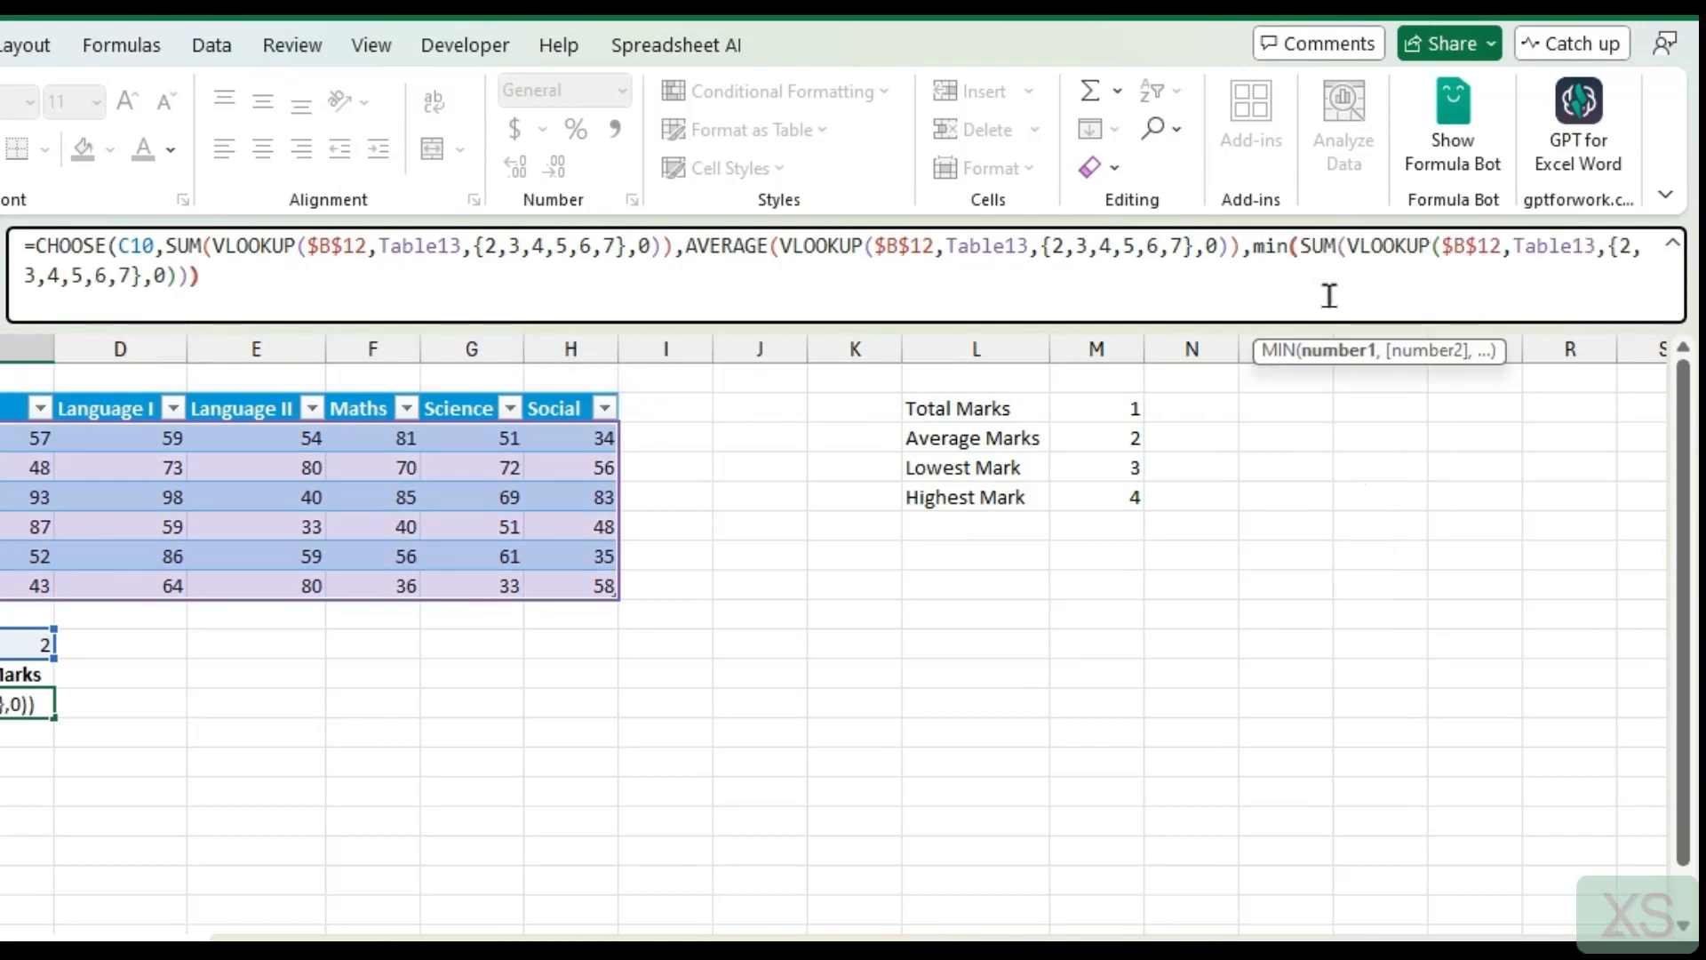
pyautogui.click(1345, 244)
pyautogui.press('BackSpace')
pyautogui.press('BackSpace')
pyautogui.press('BackSpace')
pyautogui.press('BackSpace')
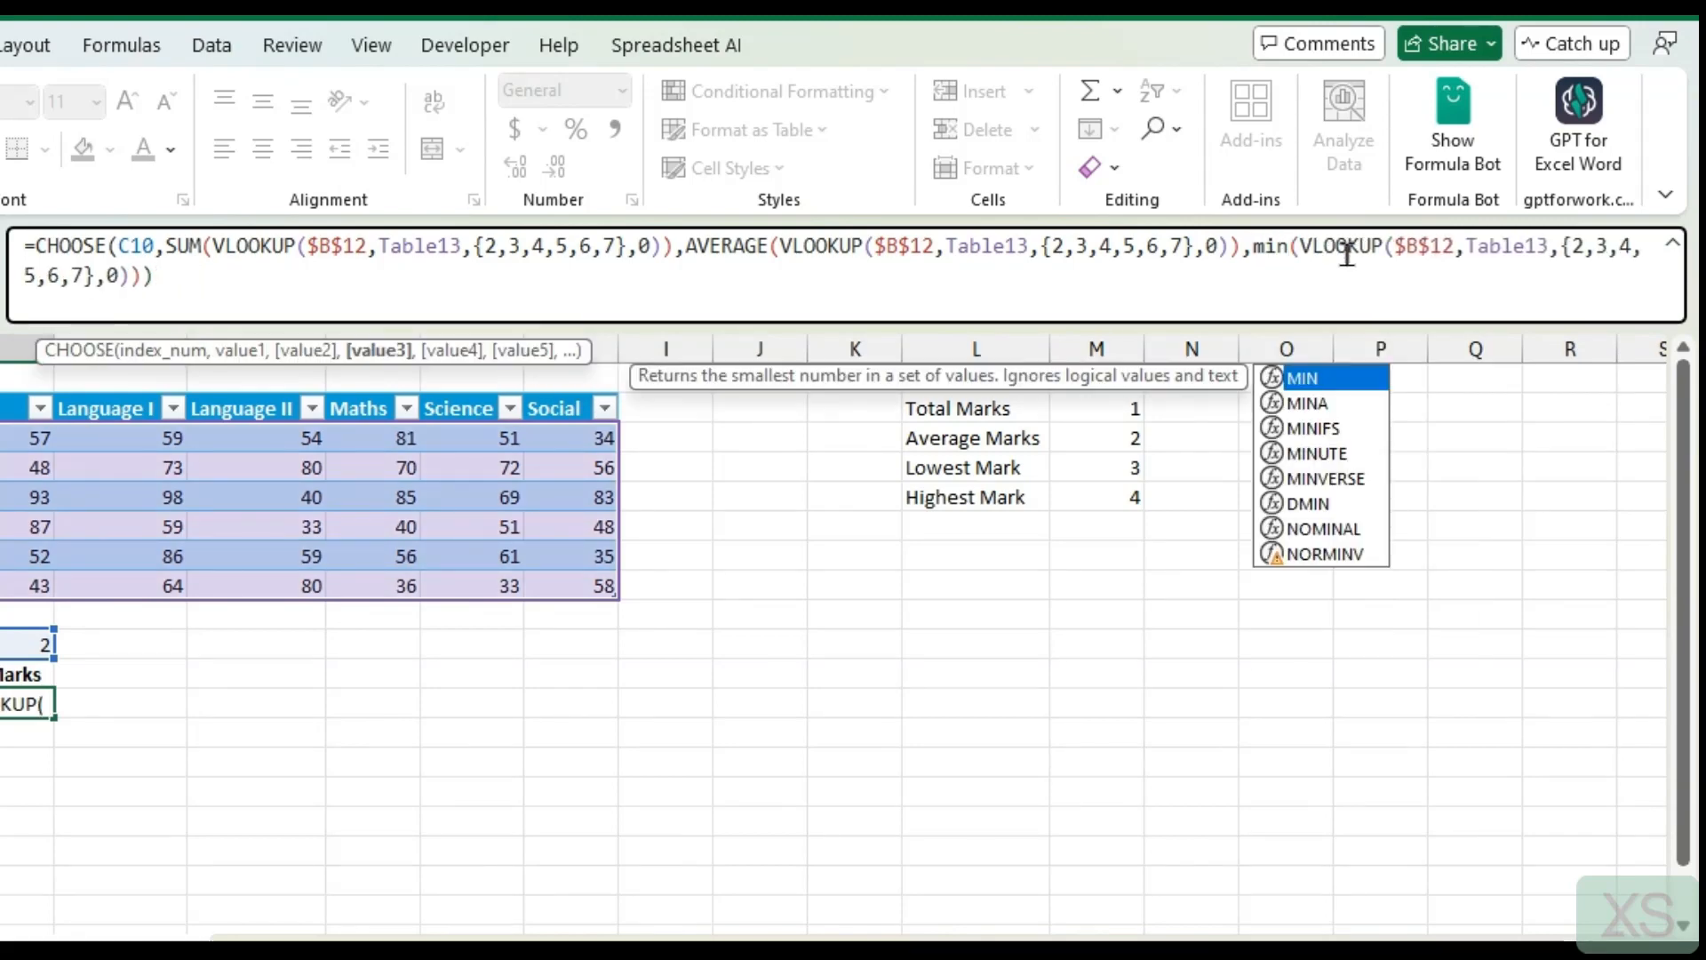
pyautogui.click(203, 279)
pyautogui.press('BackSpace')
pyautogui.write(',')
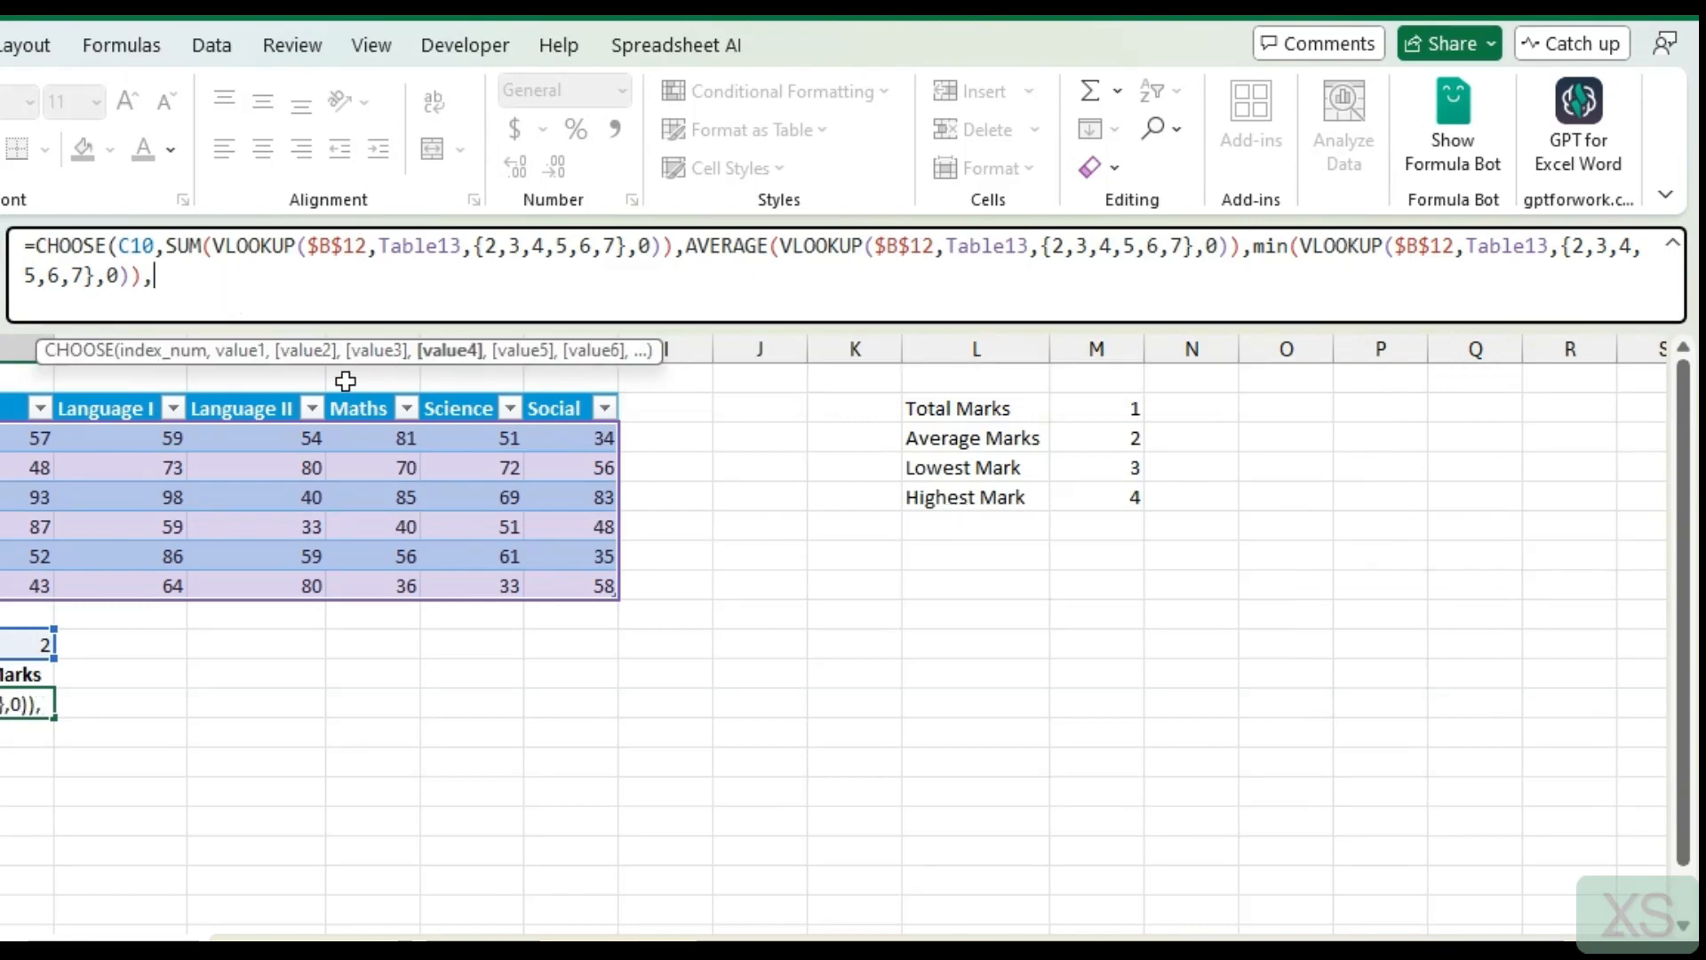
# Add MAX(VLOOKUP($B$12,Table13,{2,3,4,5,6,7},0)) as the fourth CHOOSE value without the SUM wrapper, close the formula and enter it in C12.
pyautogui.write('max(')
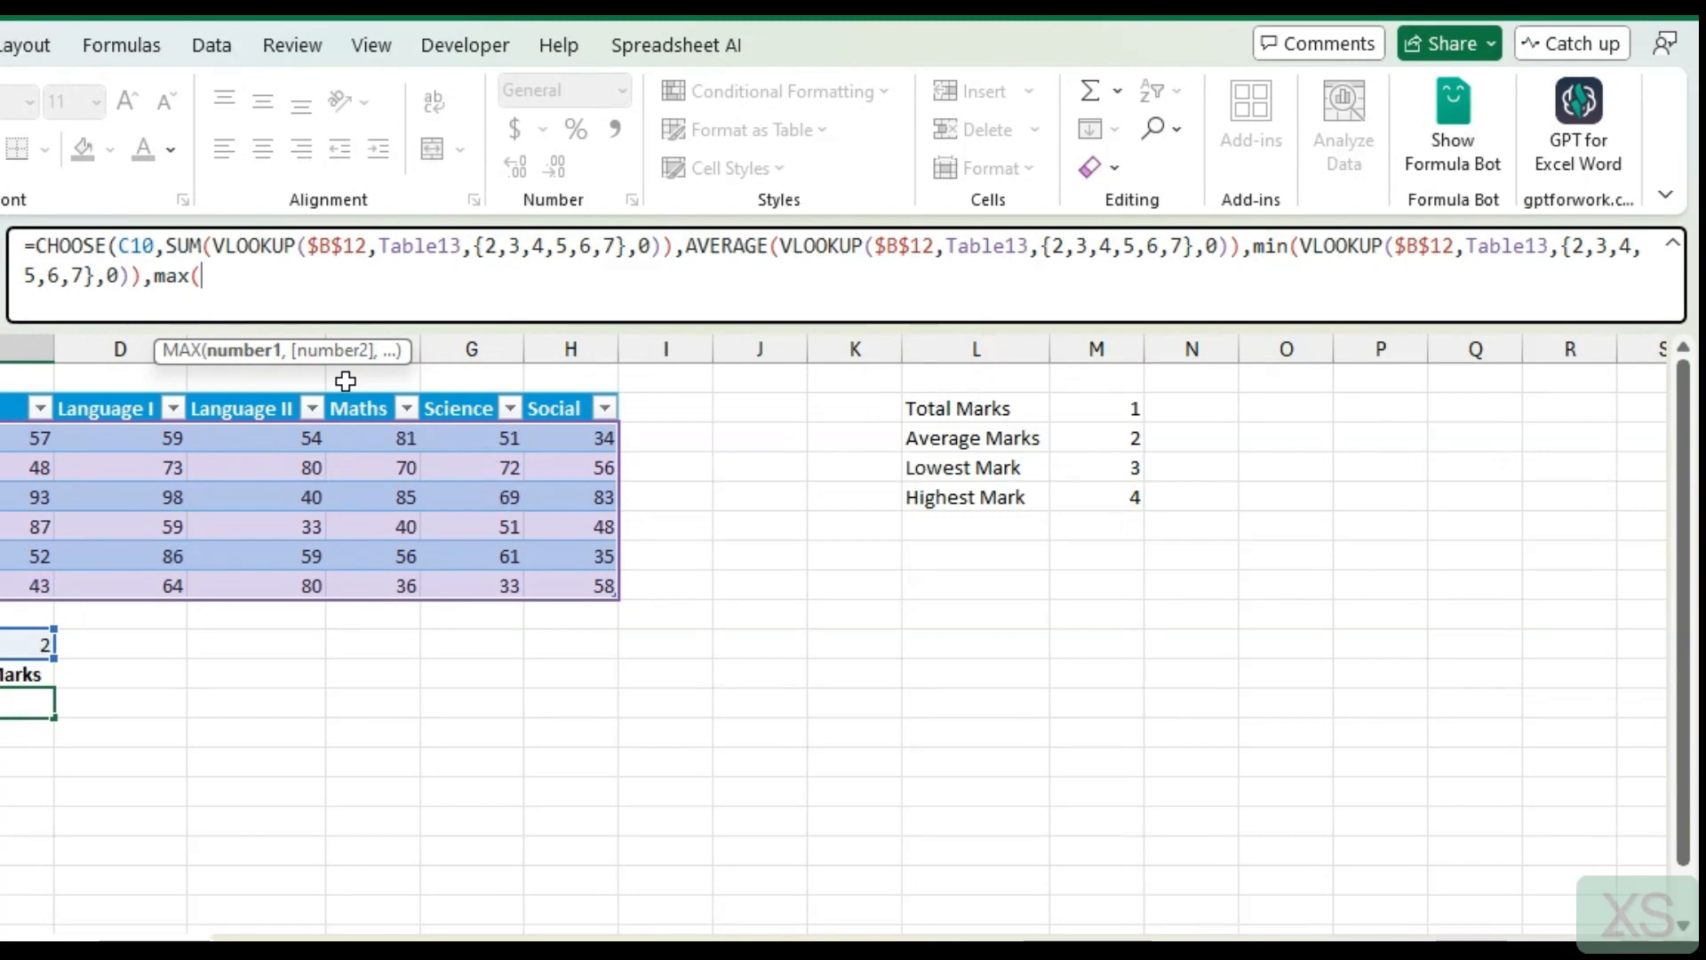
pyautogui.hotkey('ctrl', 'v')
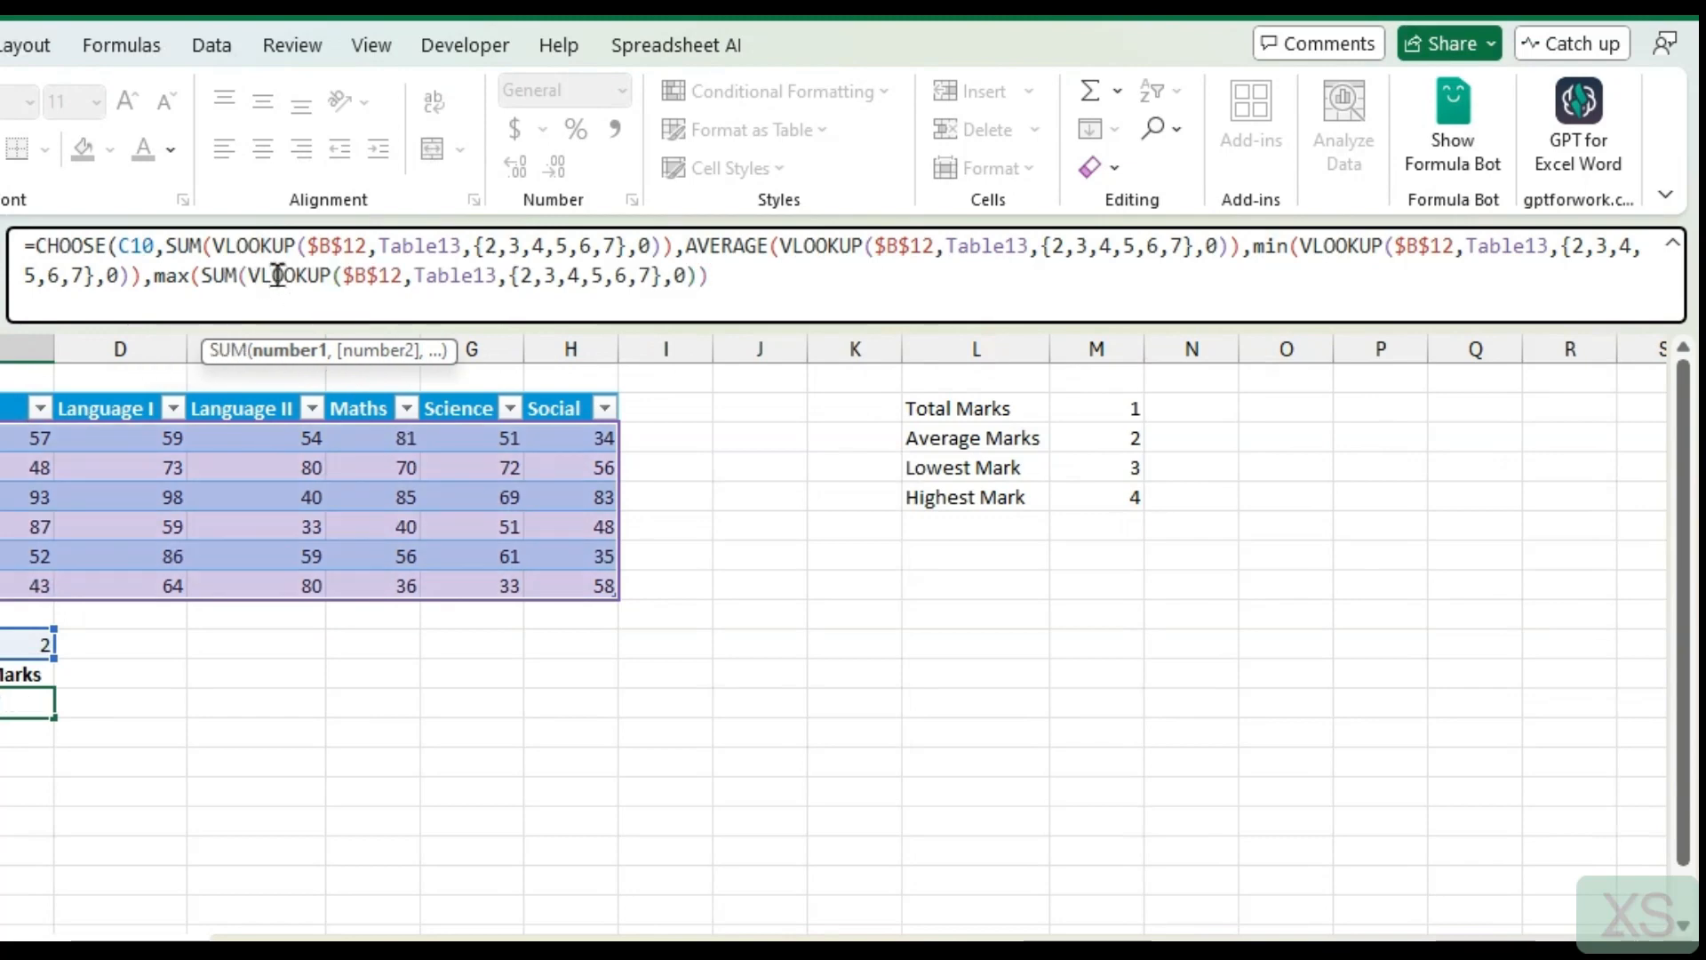
pyautogui.press('BackSpace')
pyautogui.press('BackSpace')
pyautogui.press('BackSpace')
pyautogui.press('BackSpace')
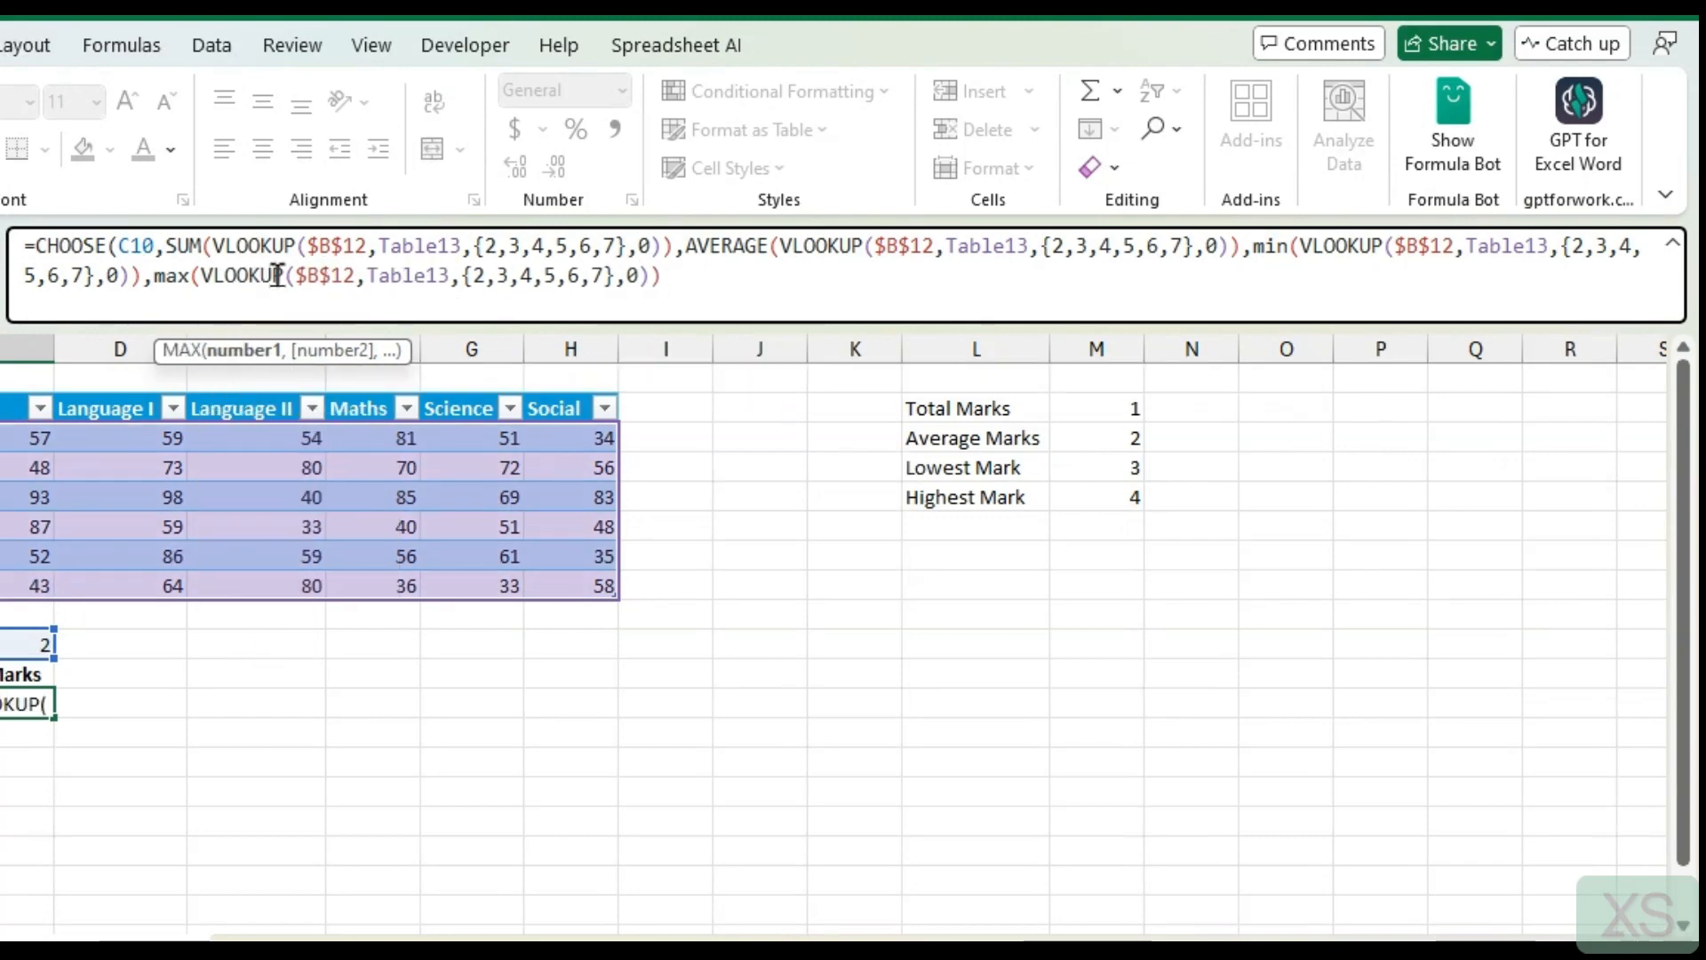
pyautogui.click(680, 277)
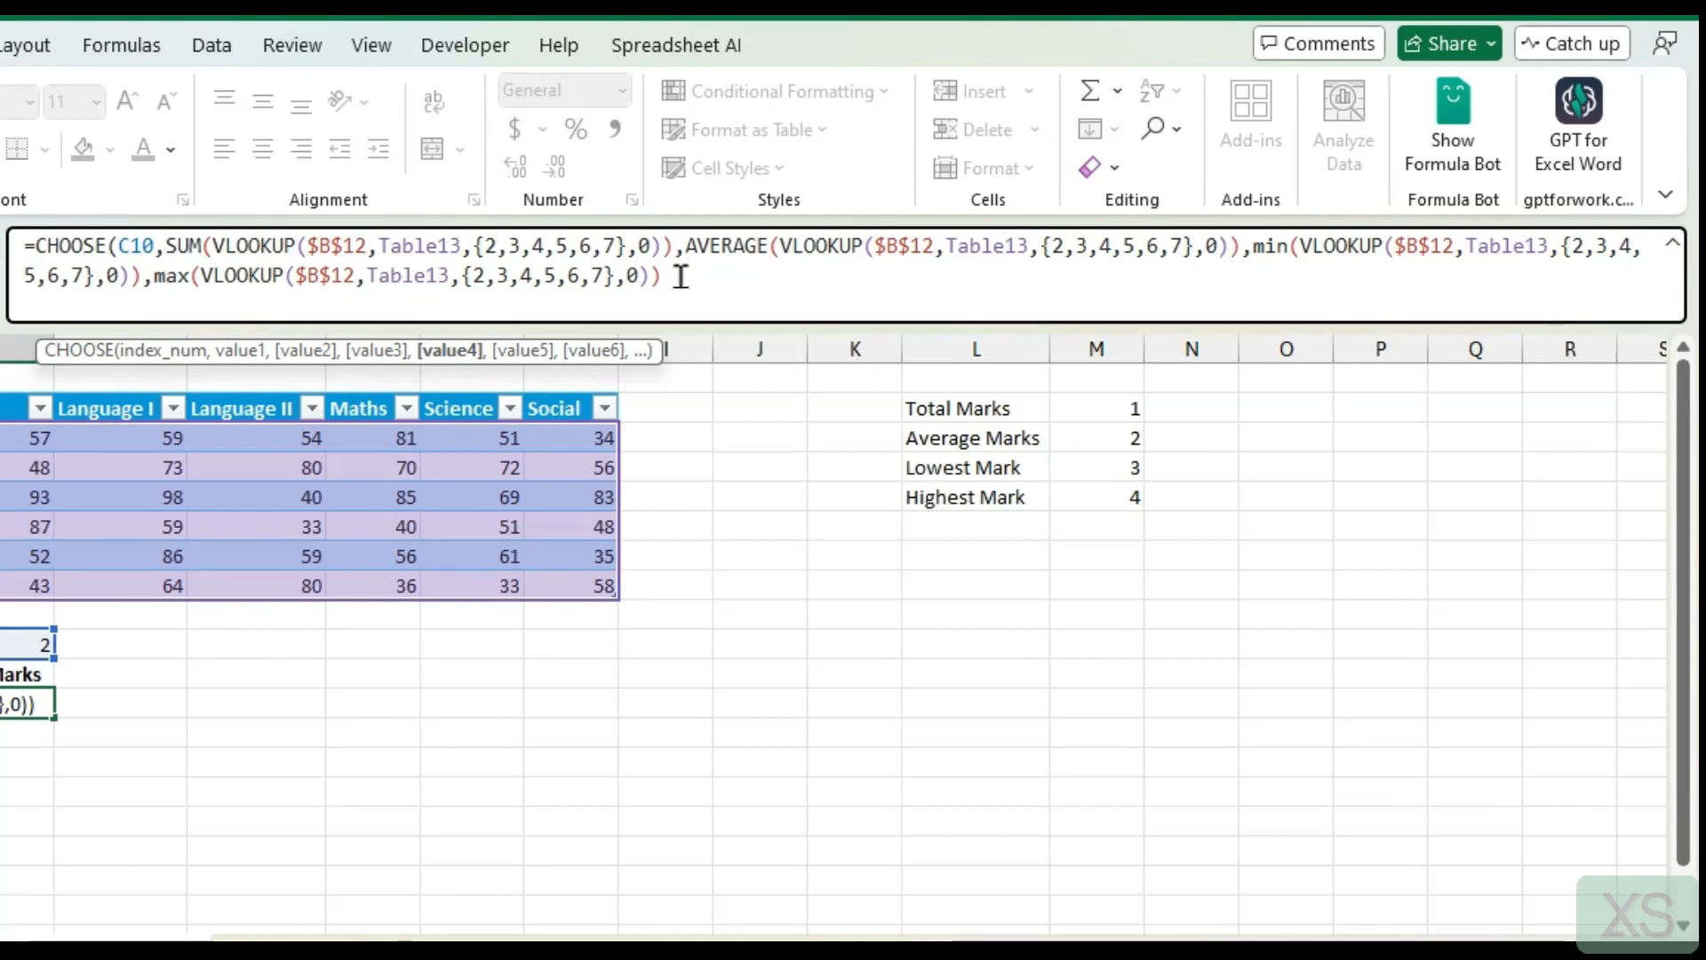
pyautogui.write(')')
pyautogui.press('Return')
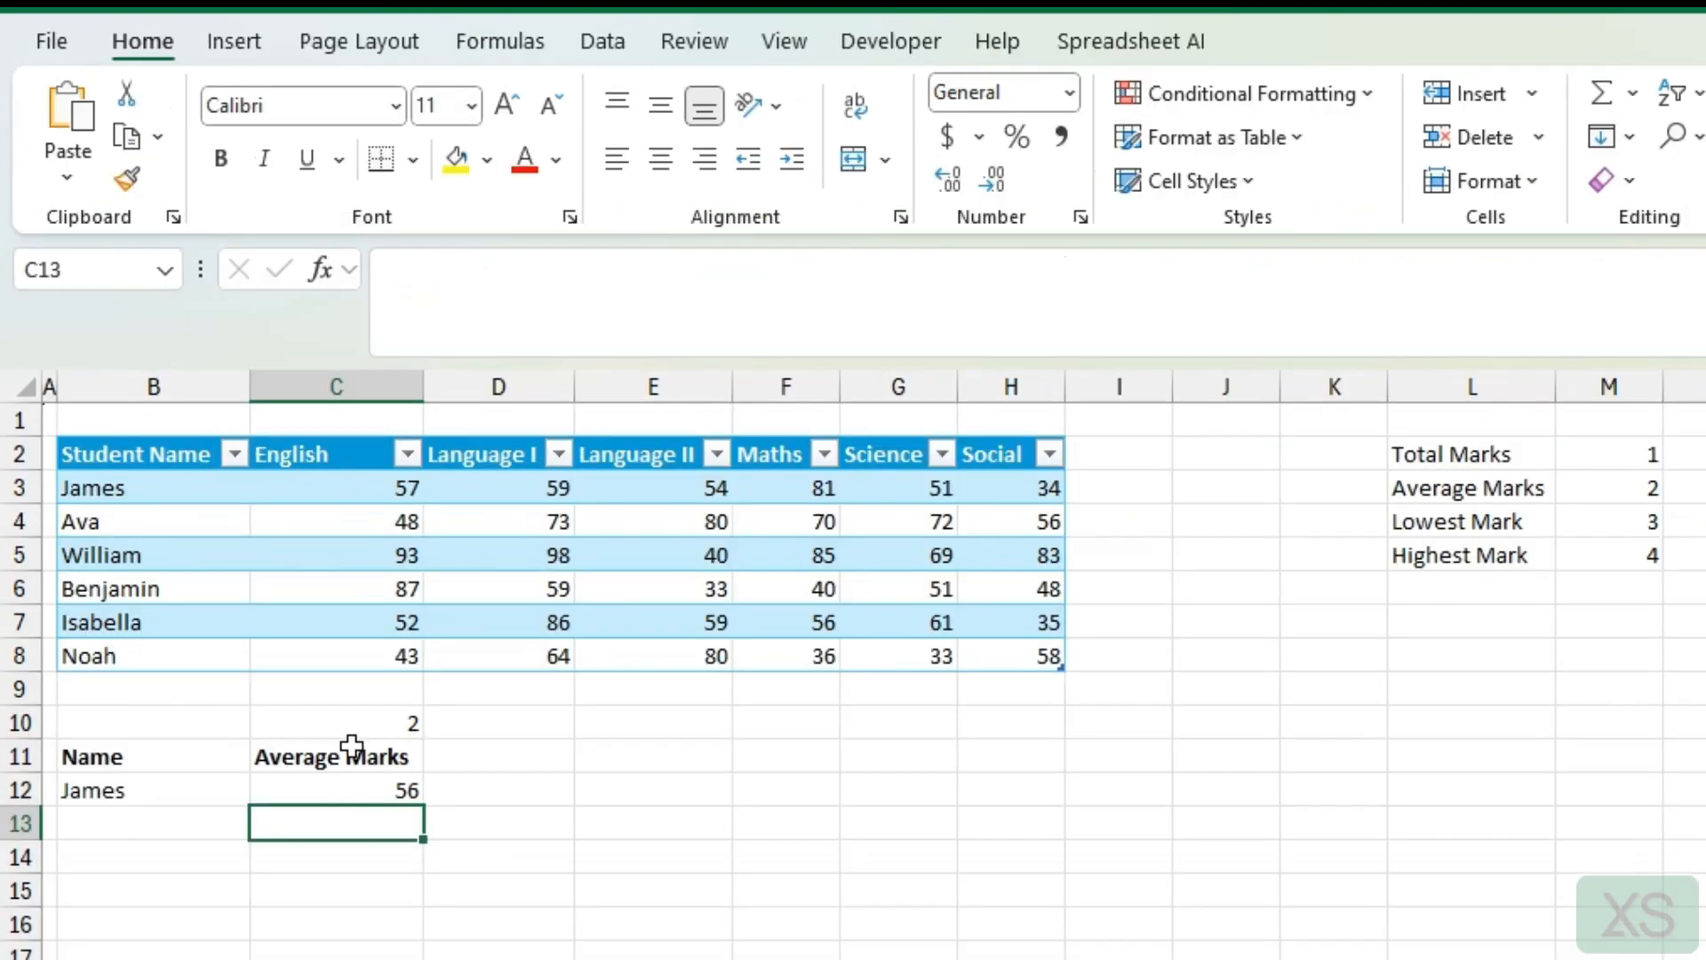
# Compare the average in C12 with the selected student's subject marks in C3:H3.
pyautogui.click(36, 673)
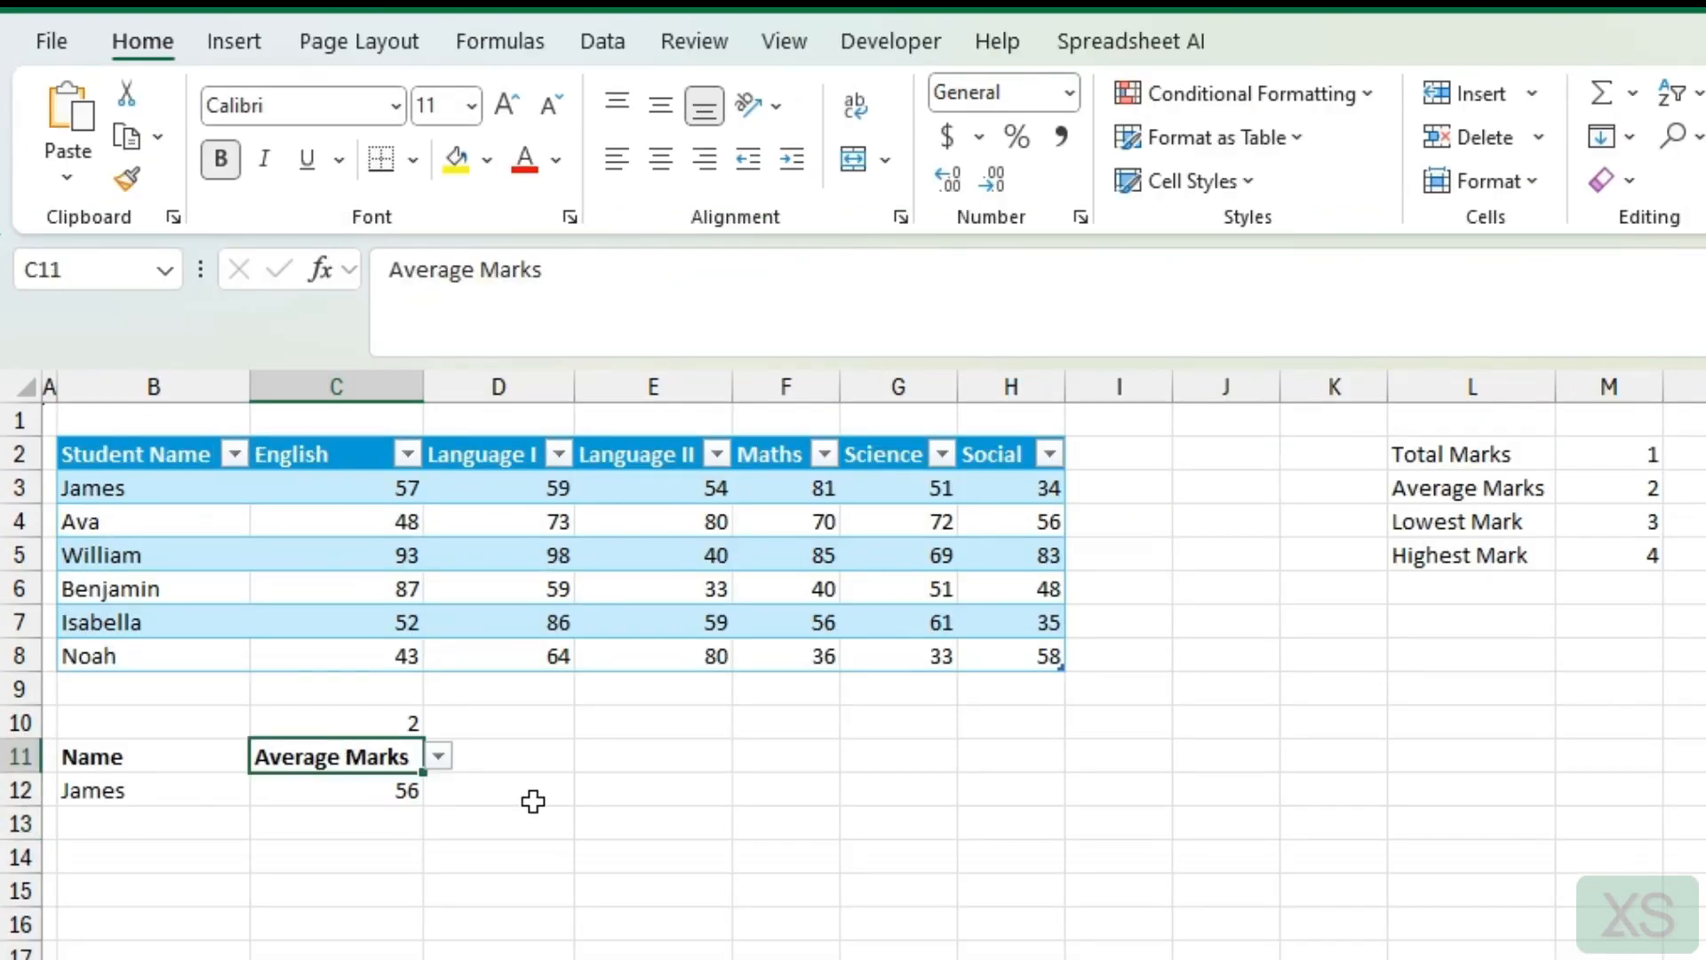
pyautogui.click(137, 793)
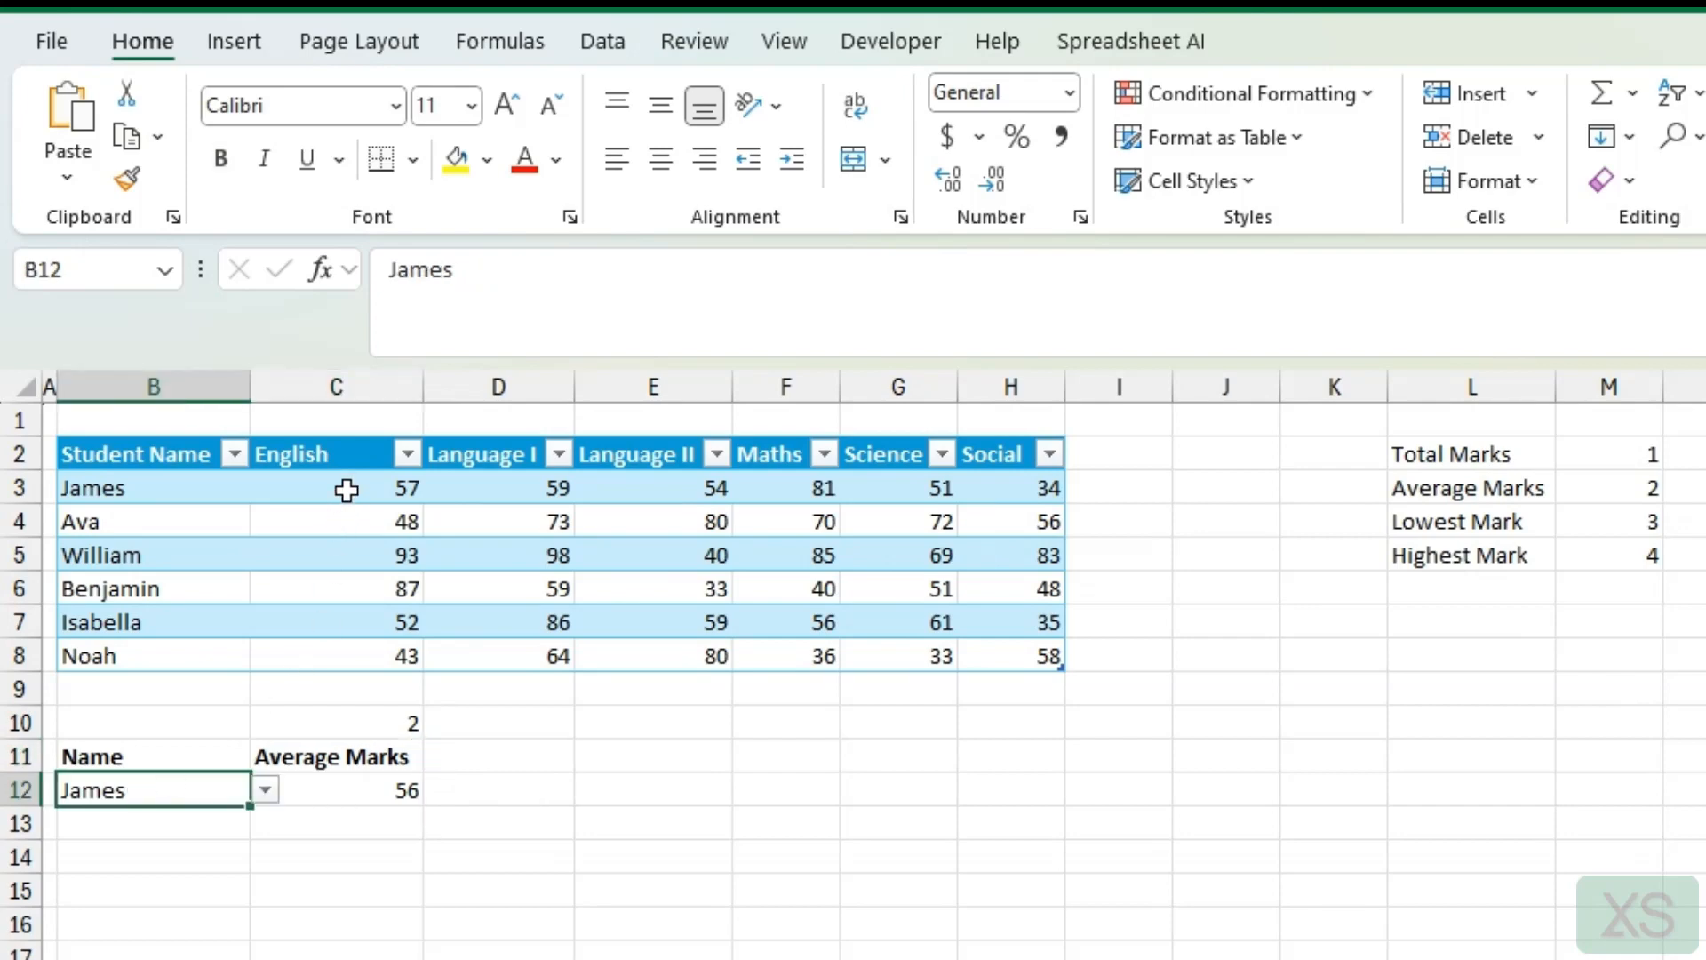
pyautogui.moveTo(339, 488); pyautogui.dragTo(987, 488)
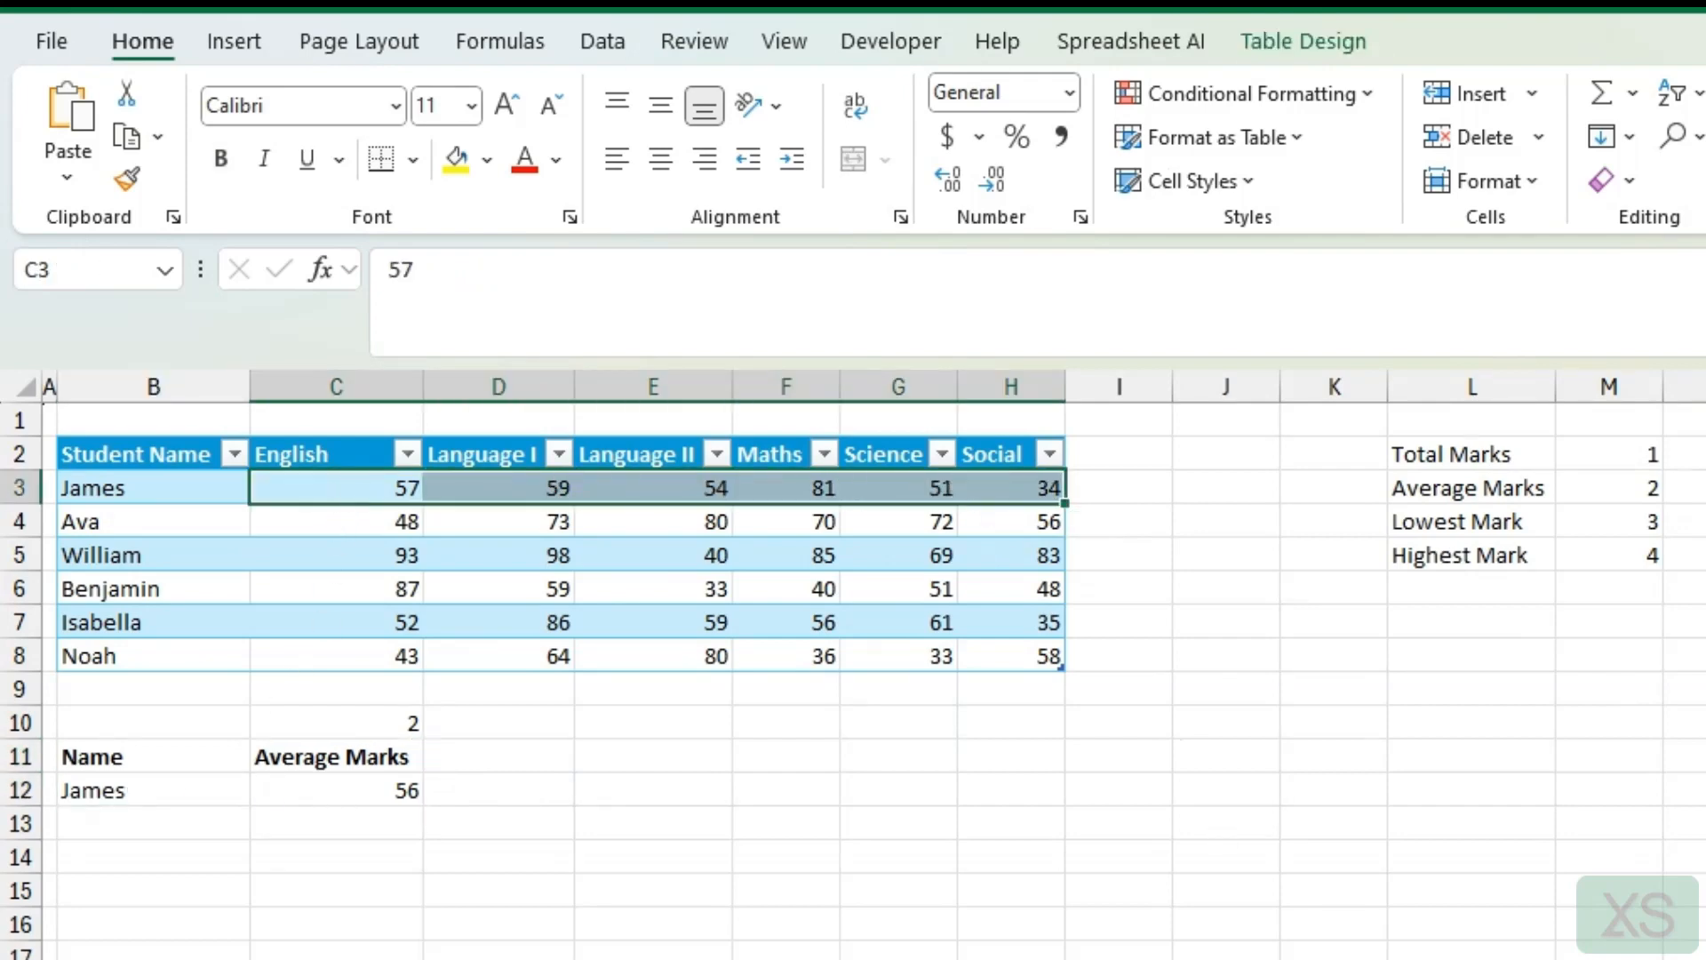
# Test the C12 formula by switching C11 through Lowest Mark, Highest Mark and Total Marks, checking the result for each.
pyautogui.click(353, 778)
pyautogui.click(413, 757)
pyautogui.click(438, 756)
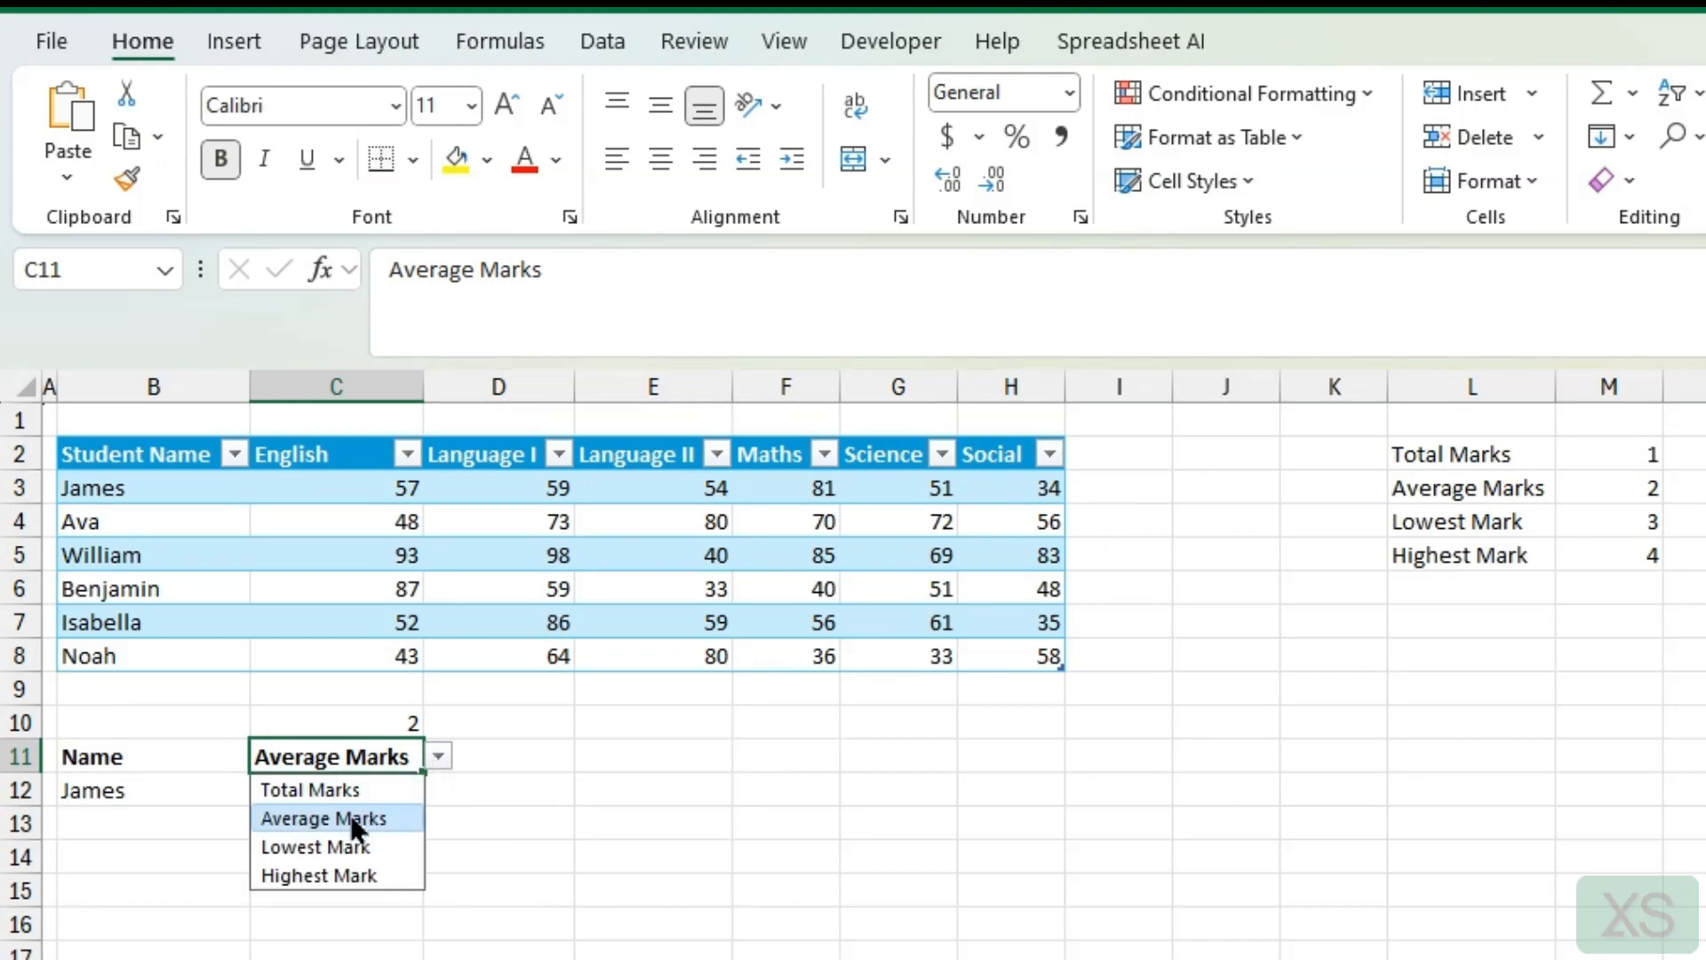
pyautogui.click(342, 836)
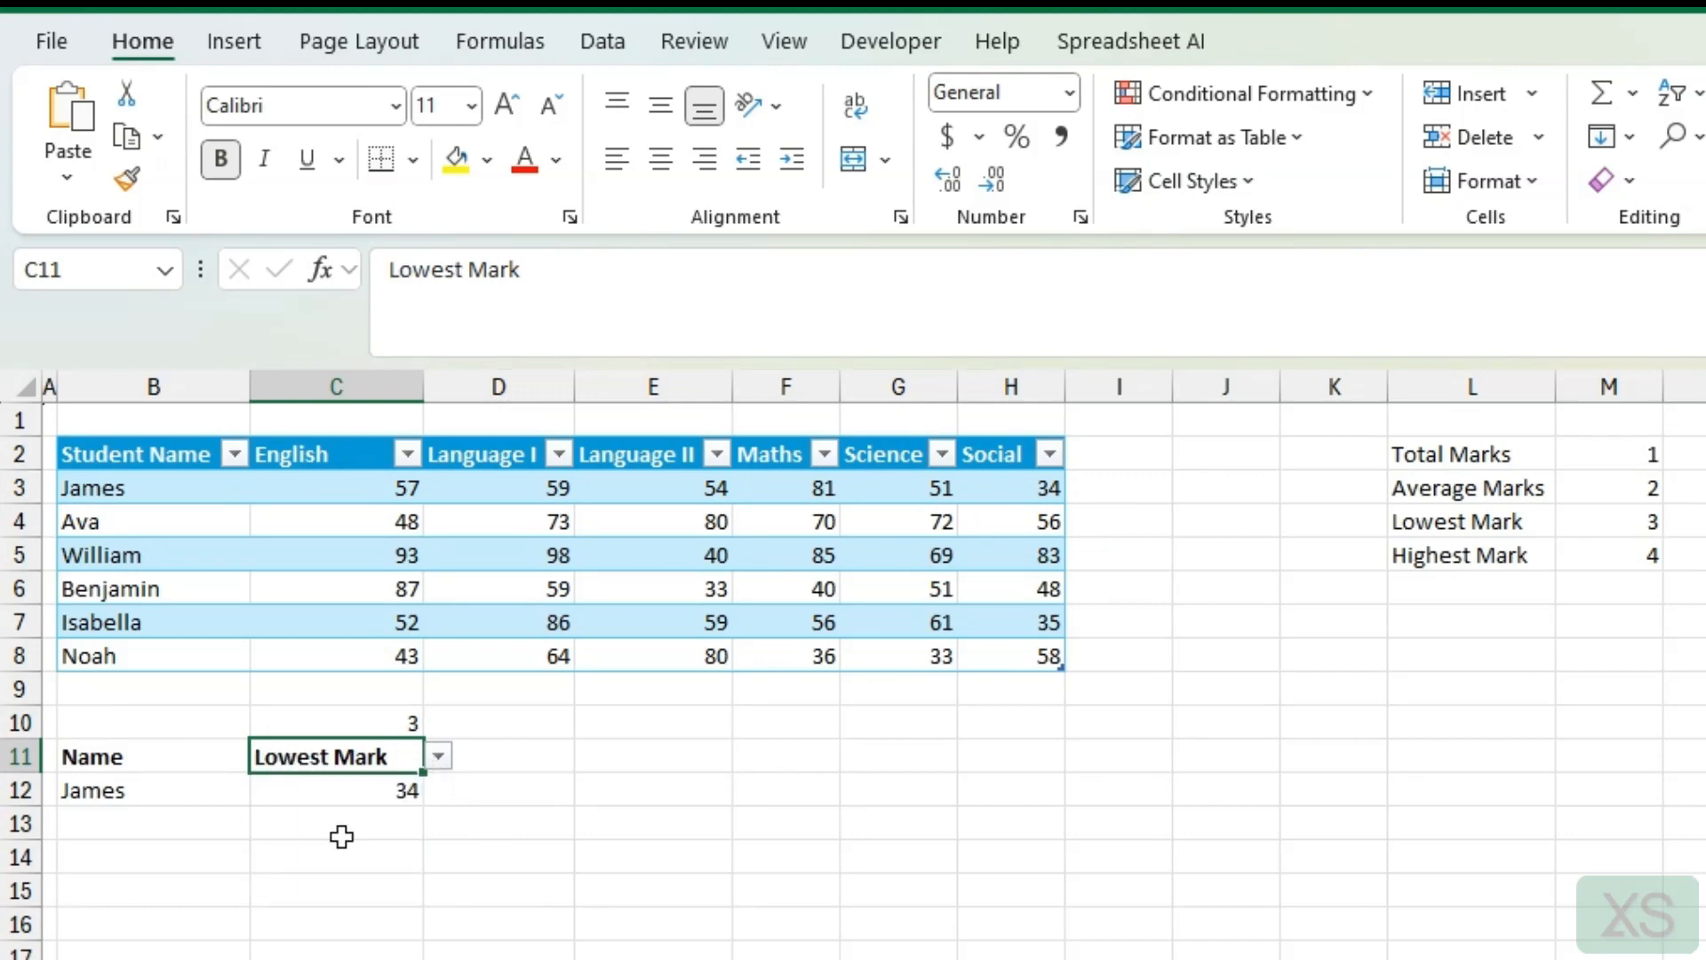
pyautogui.click(373, 788)
pyautogui.press('Up')
pyautogui.click(438, 756)
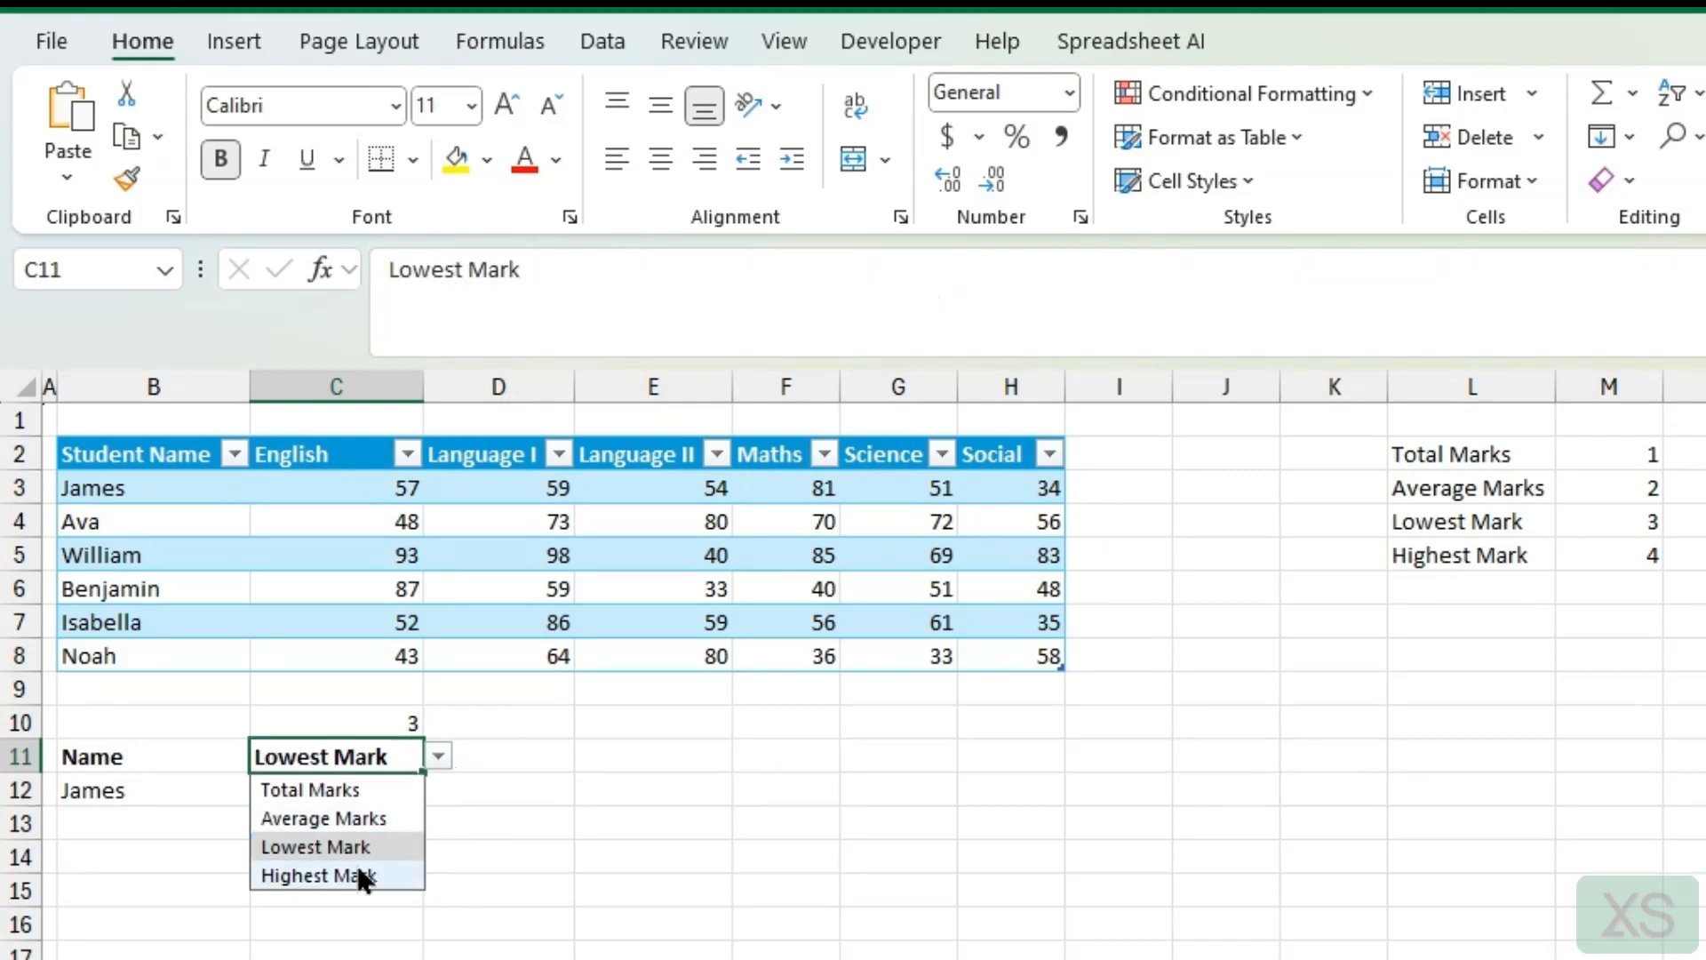
pyautogui.click(360, 875)
pyautogui.click(369, 793)
pyautogui.click(328, 756)
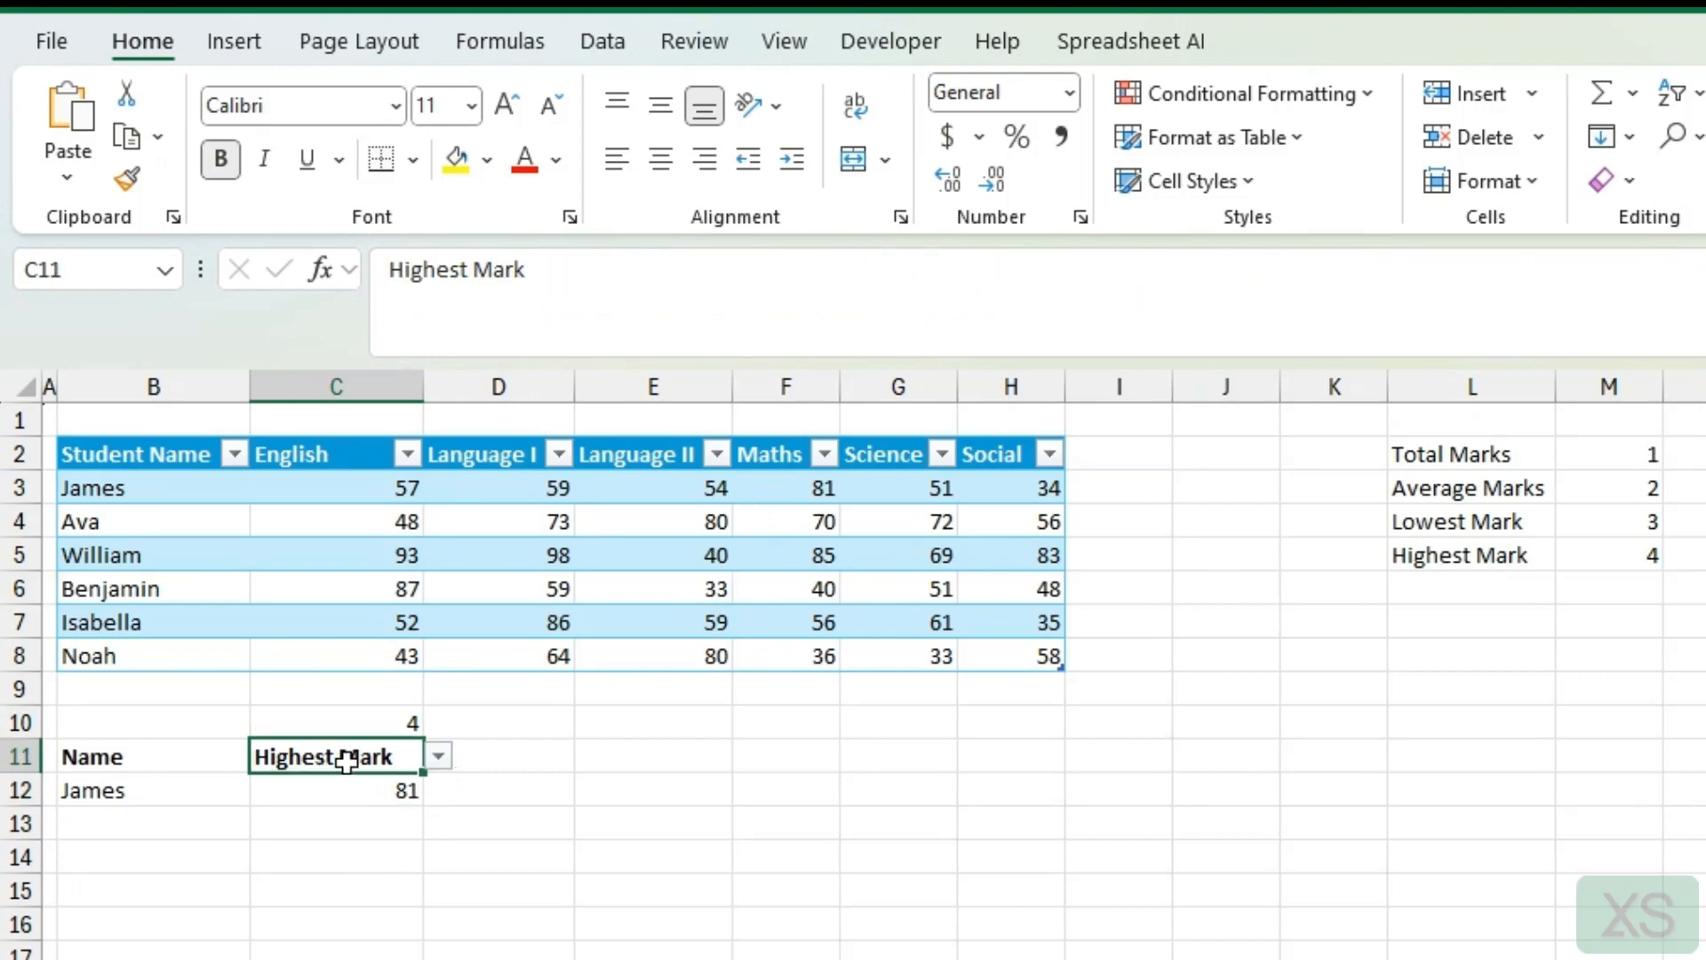
pyautogui.click(438, 756)
pyautogui.click(336, 789)
pyautogui.click(399, 794)
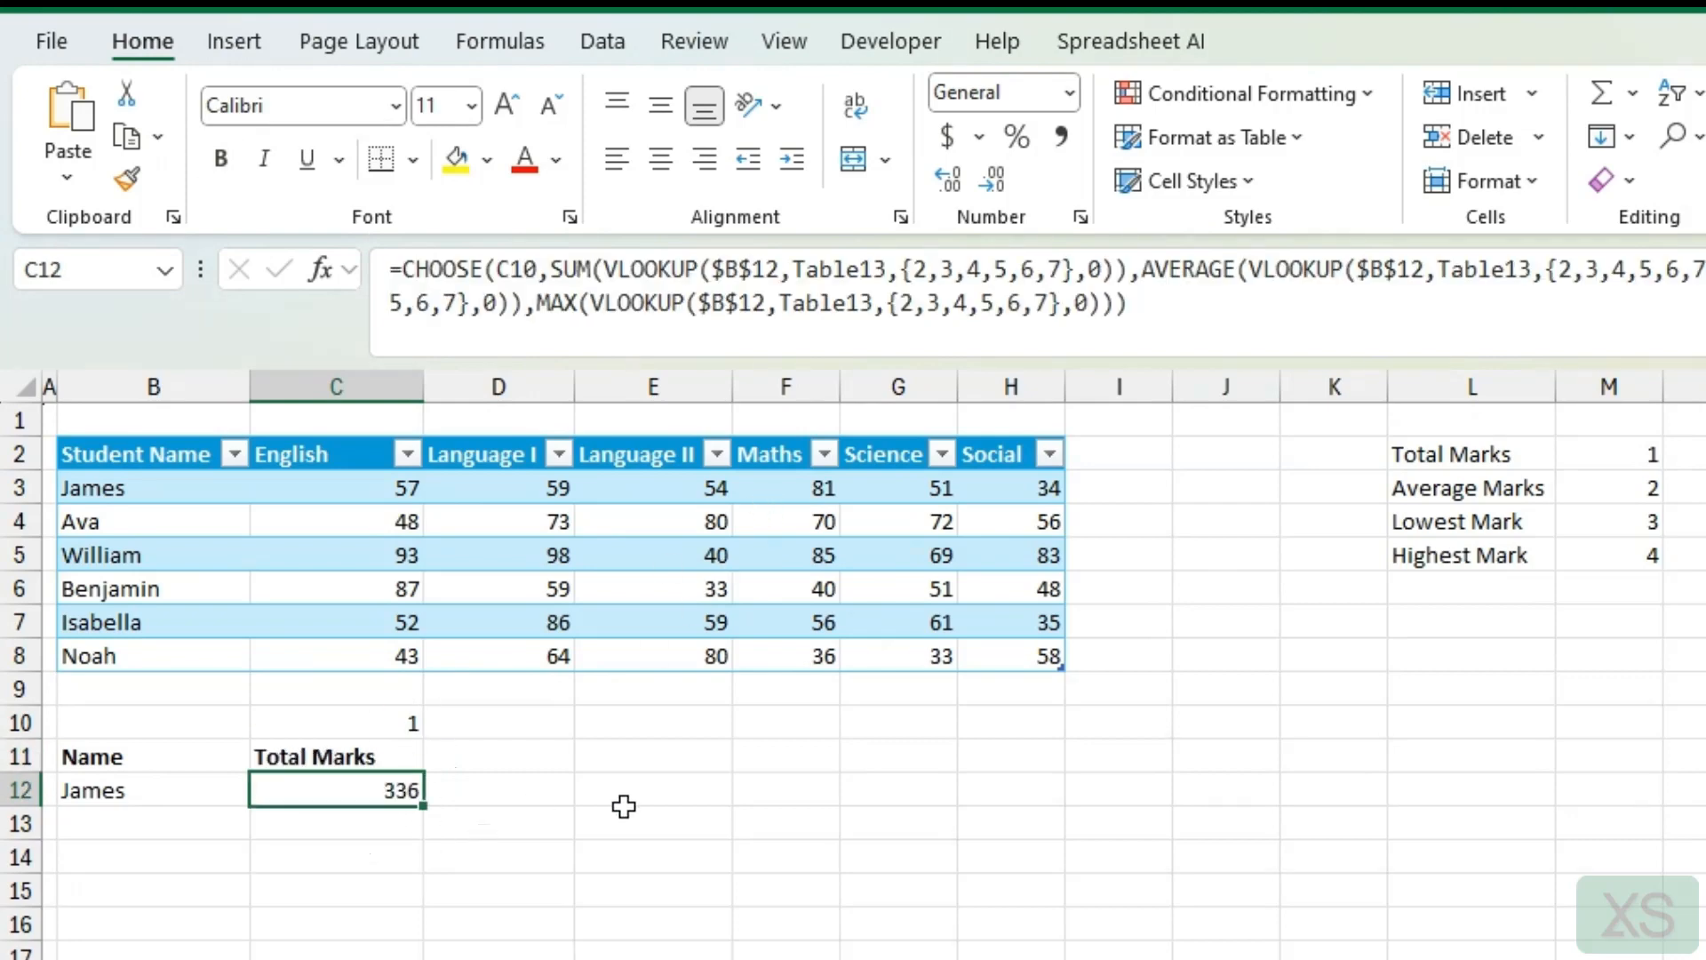
# Switch the student in B12 to the one listed in row 5 and then to the one in row 6.
pyautogui.click(149, 795)
pyautogui.click(266, 793)
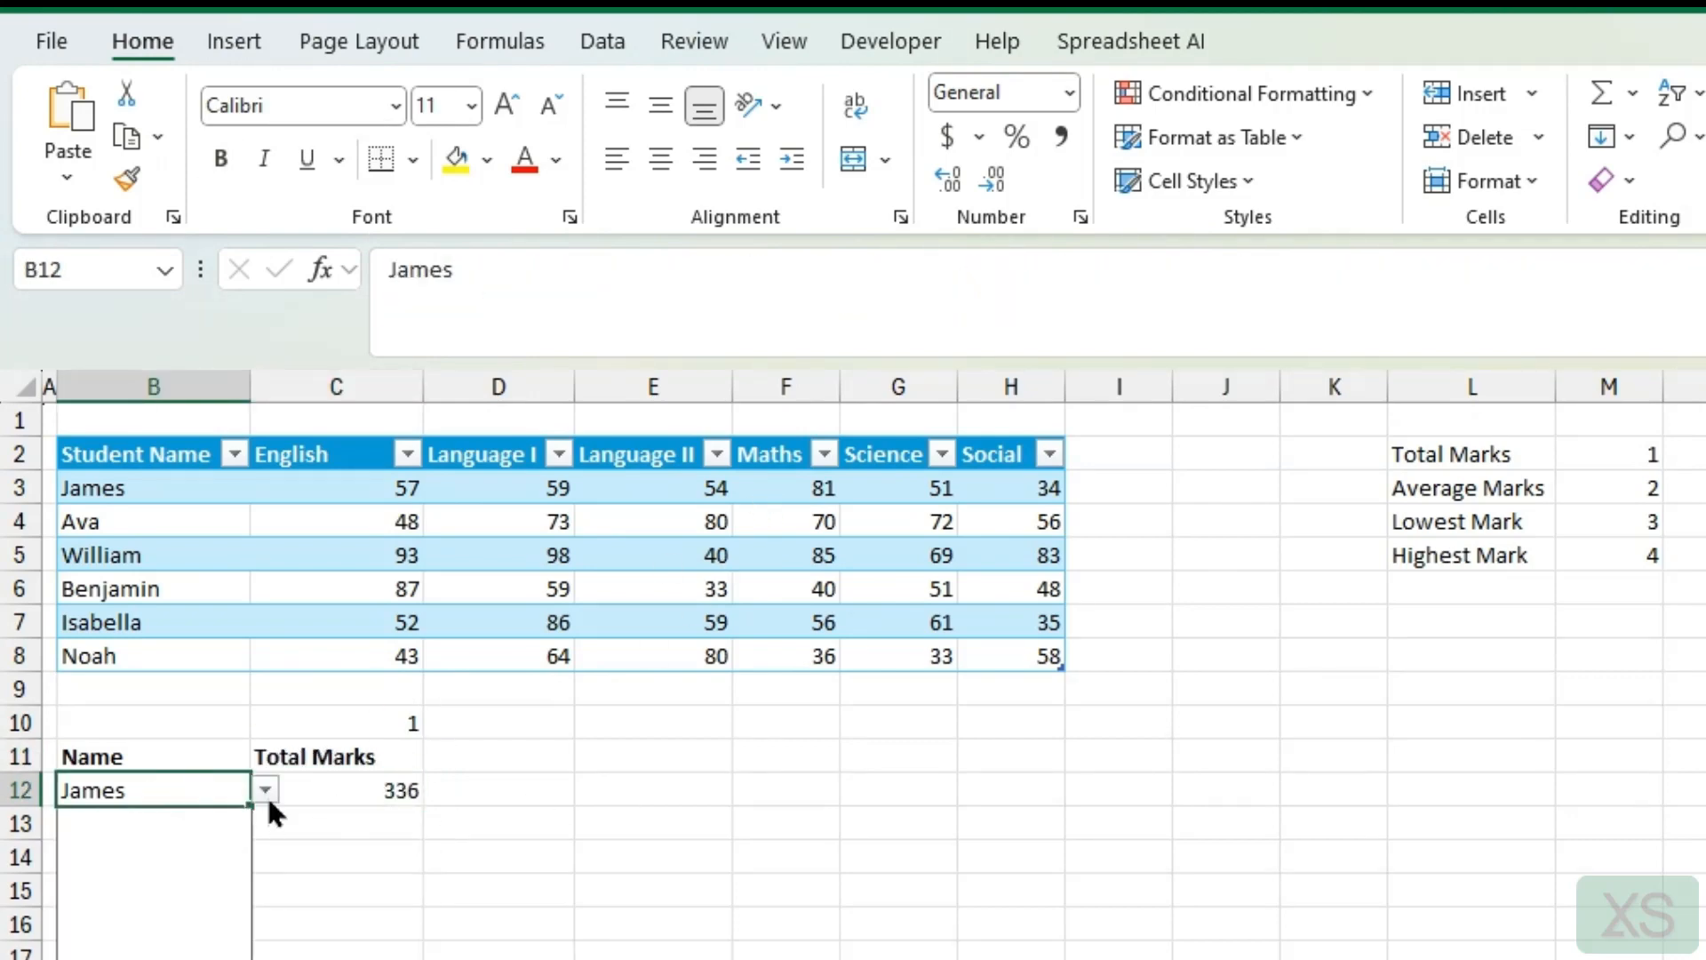
pyautogui.click(142, 880)
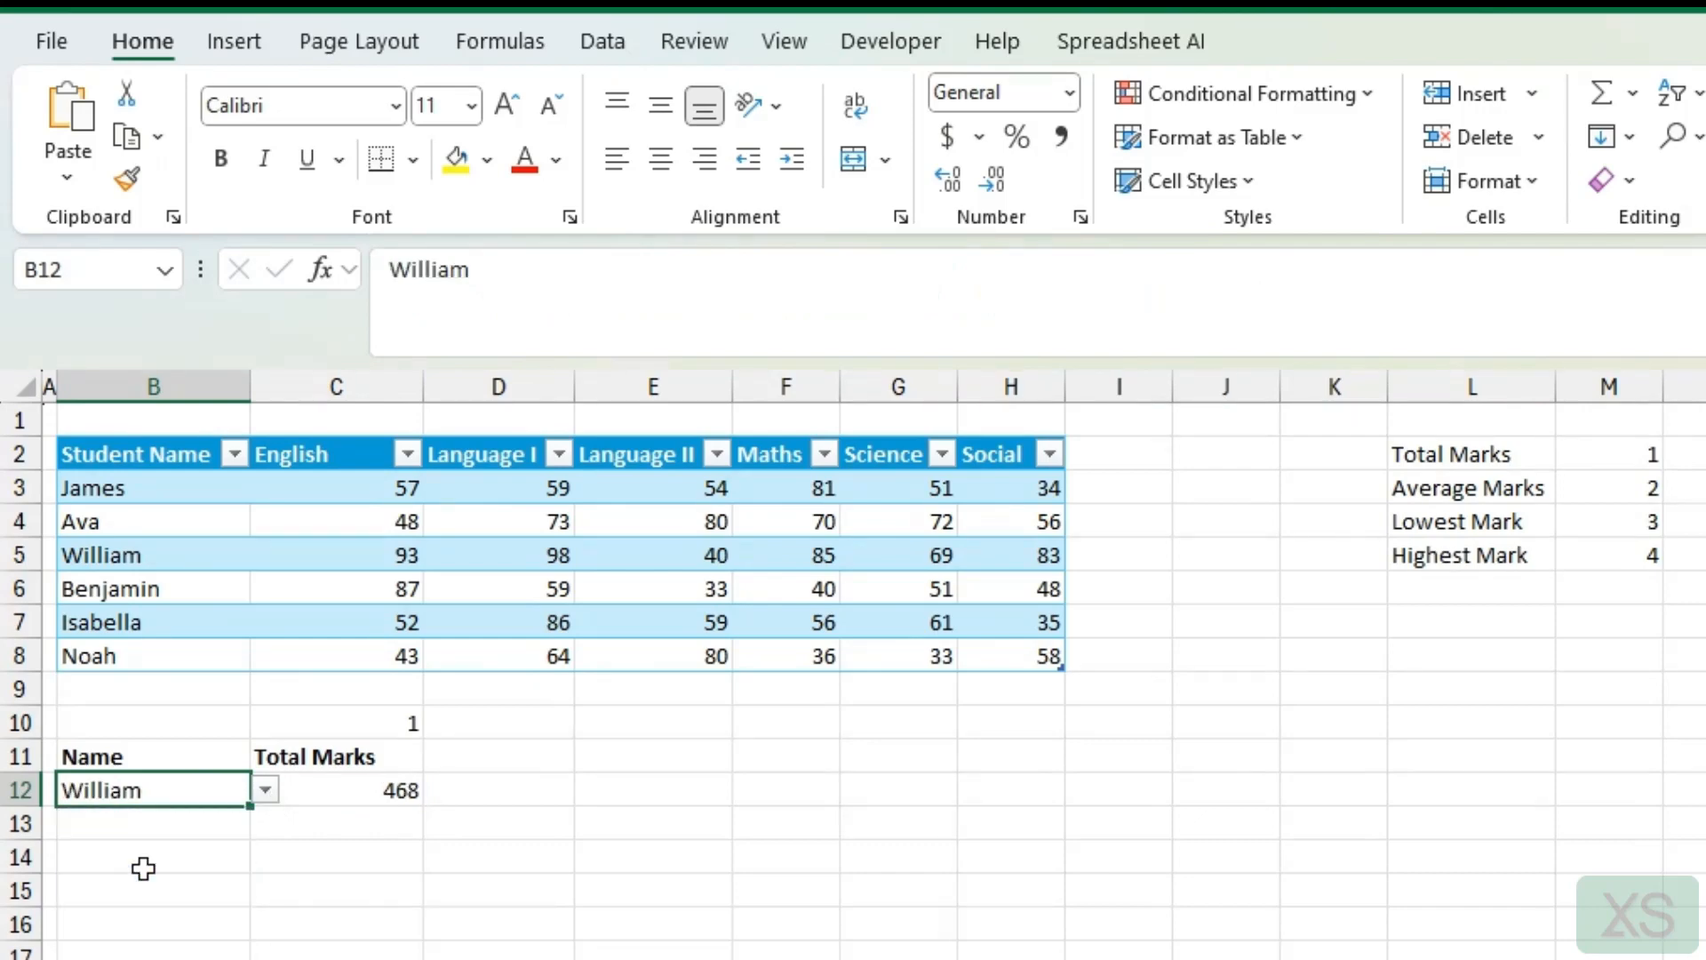
pyautogui.click(266, 791)
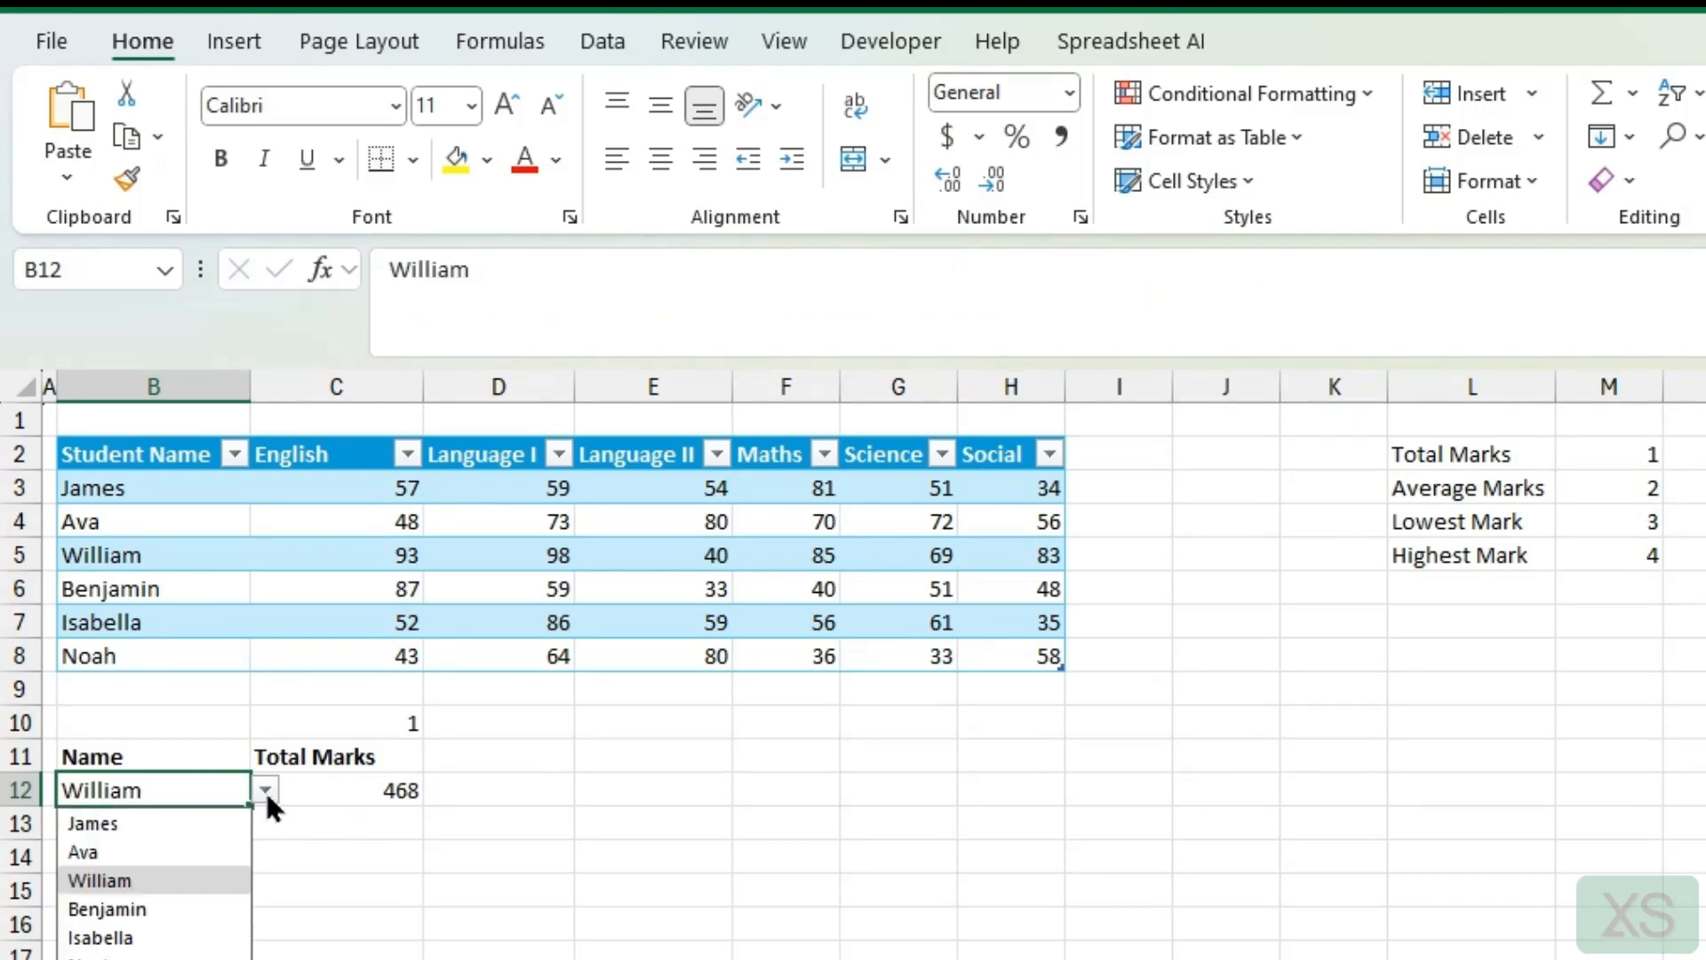
pyautogui.click(171, 908)
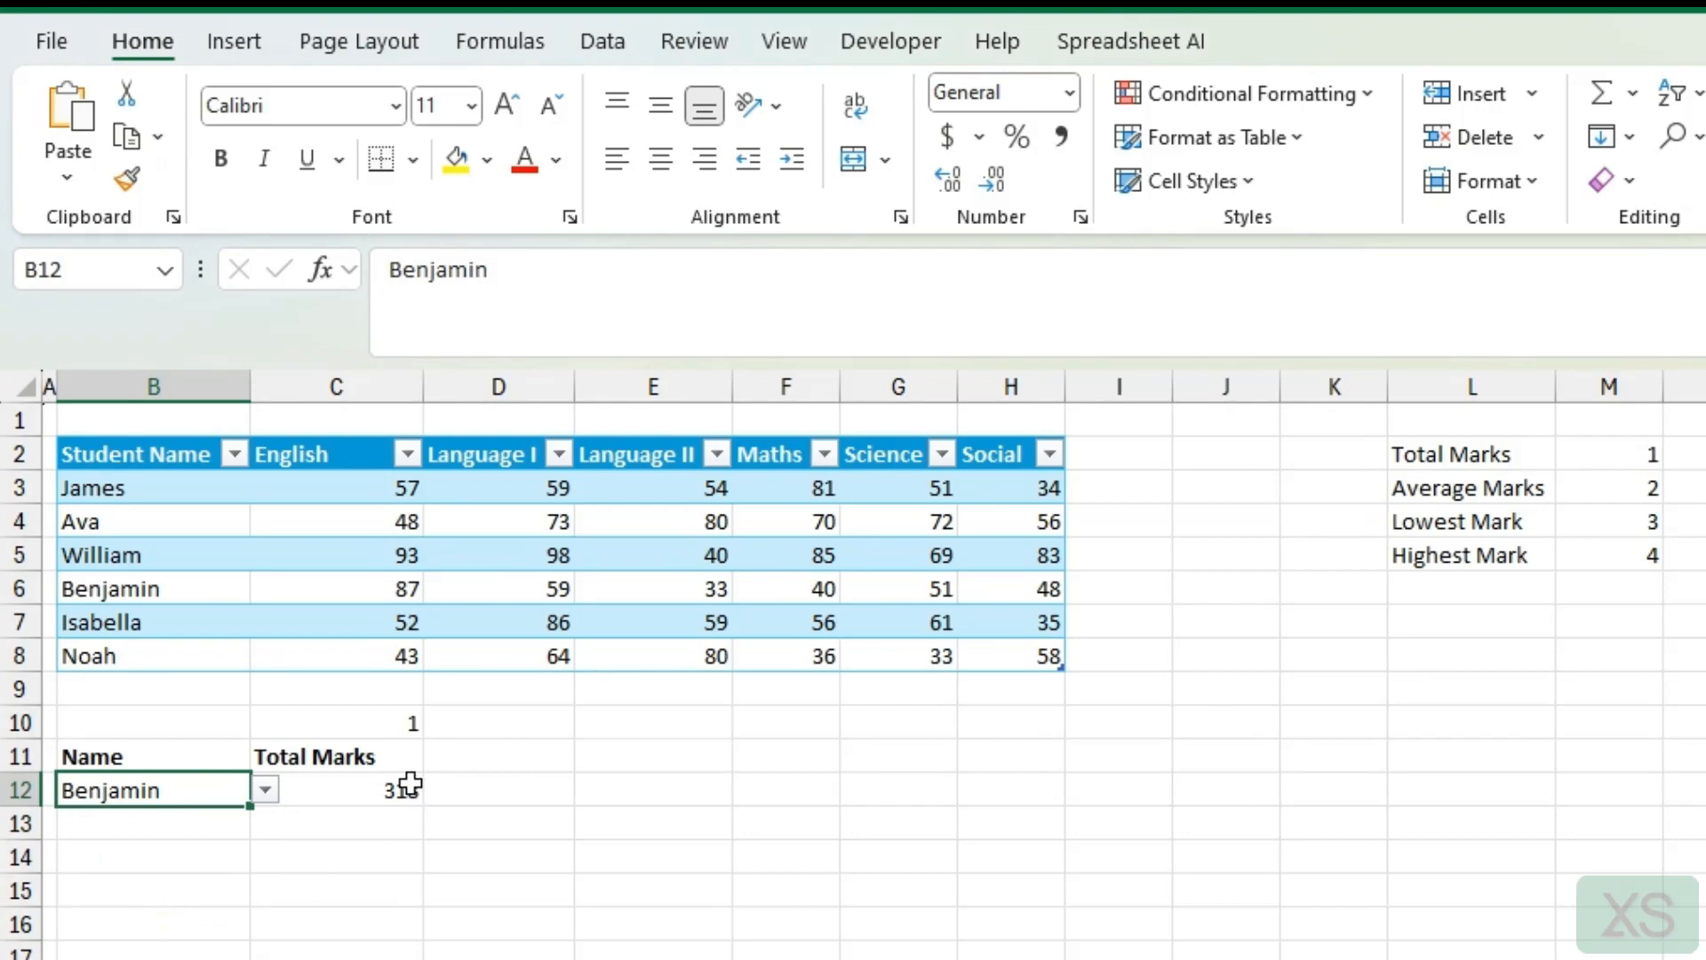
# Set the heading choice in C11 to Lowest Mark for the student from row 6.
pyautogui.click(400, 758)
pyautogui.click(438, 756)
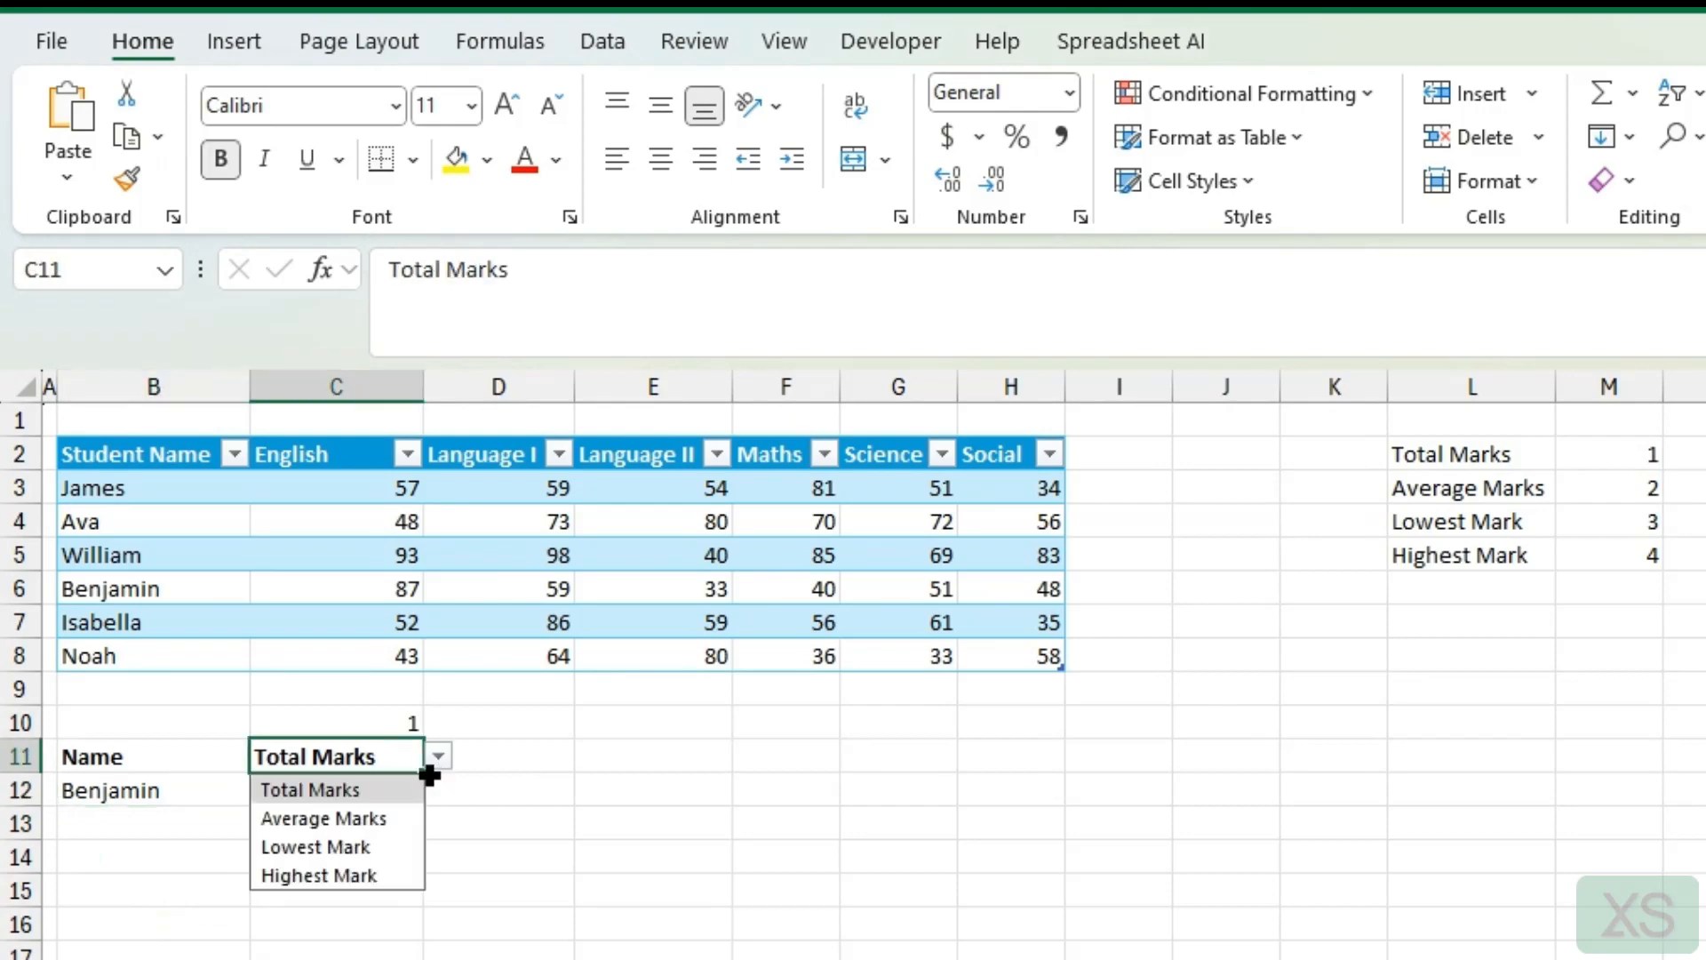
pyautogui.click(368, 844)
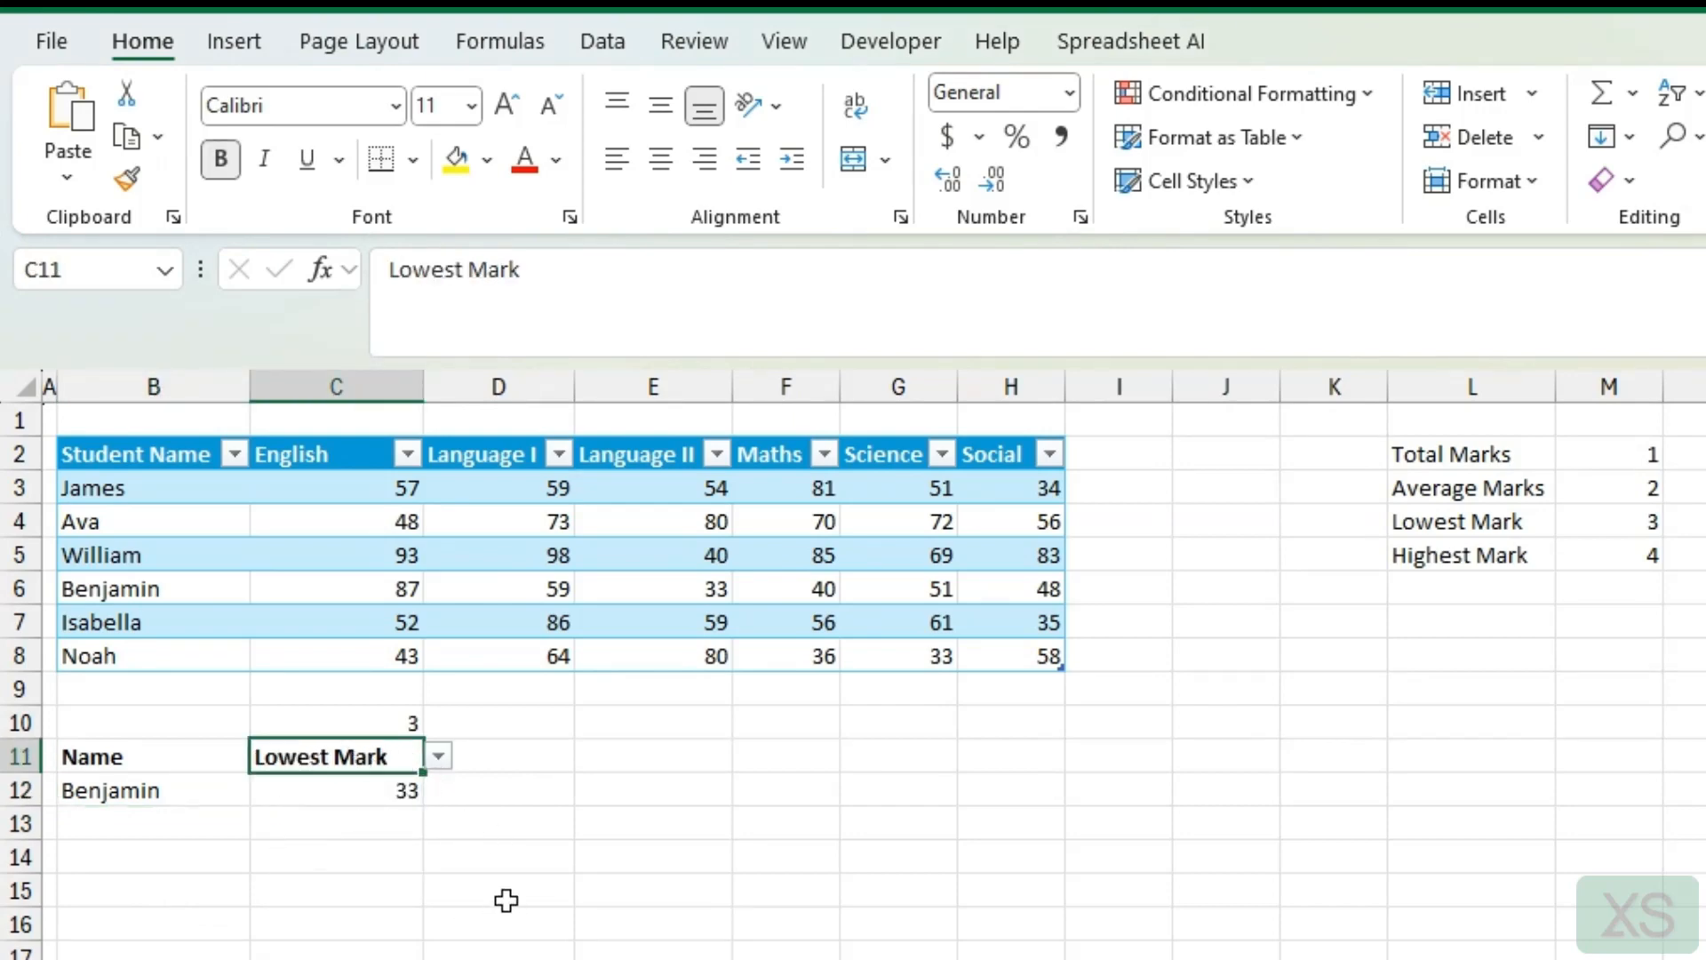
# Hide the displayed lookup number in C10 by applying the custom number format ;;; to the cell.
pyautogui.click(352, 727)
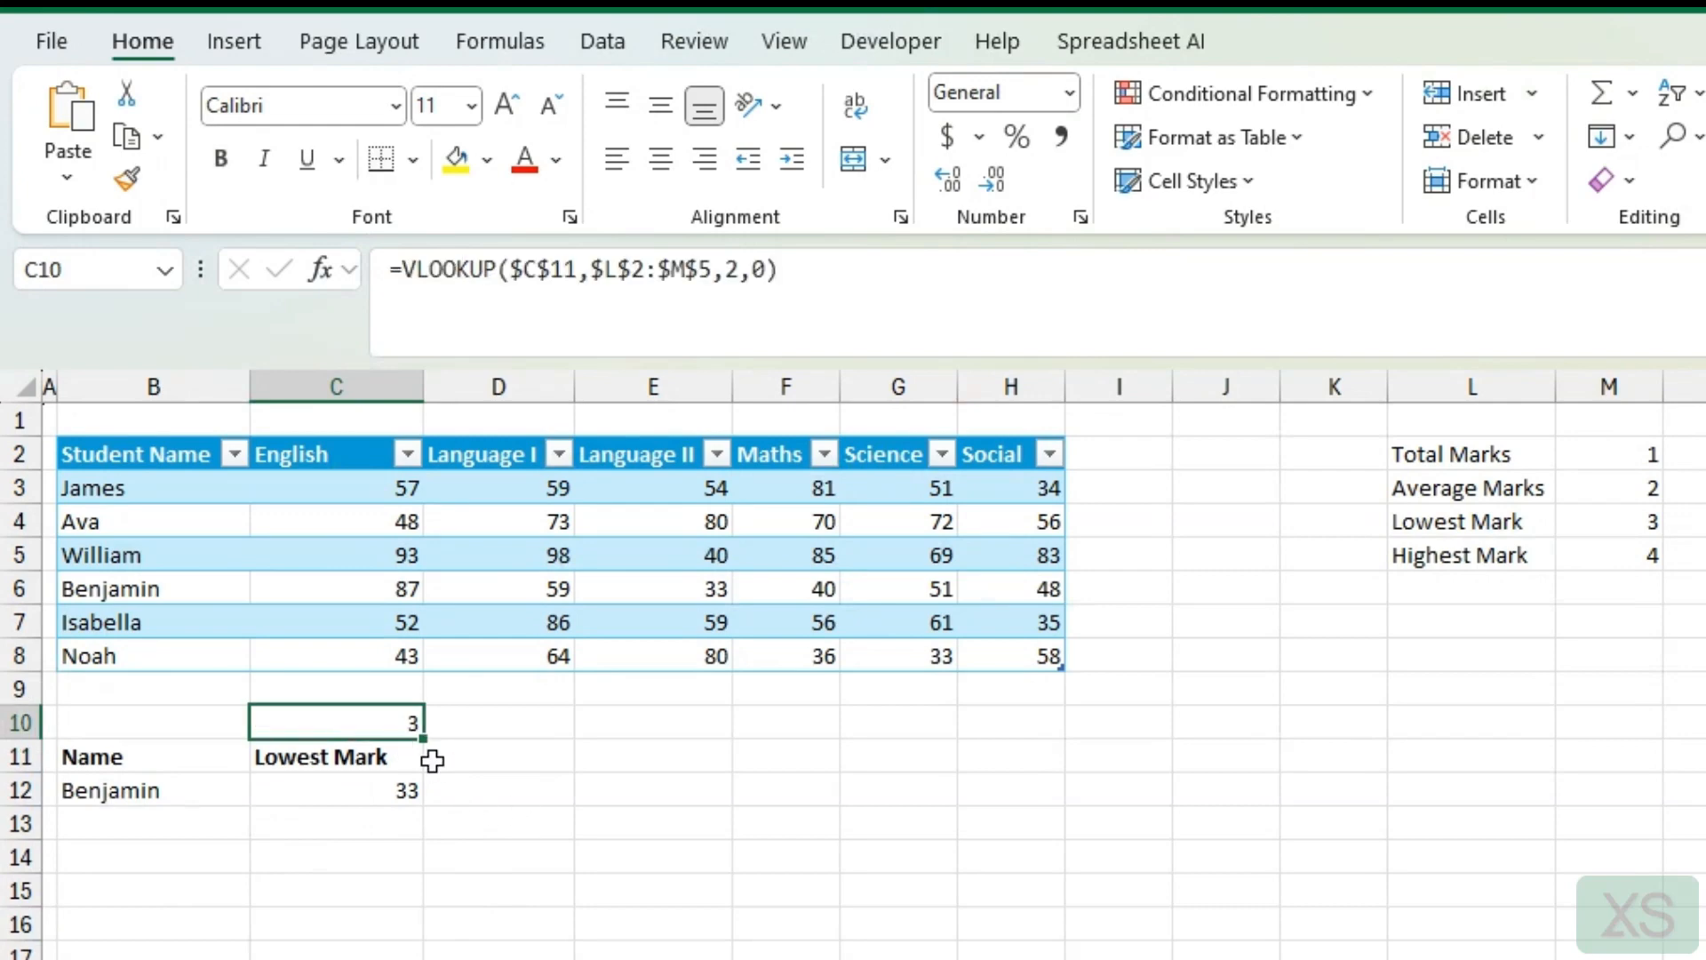
pyautogui.rightClick(379, 717)
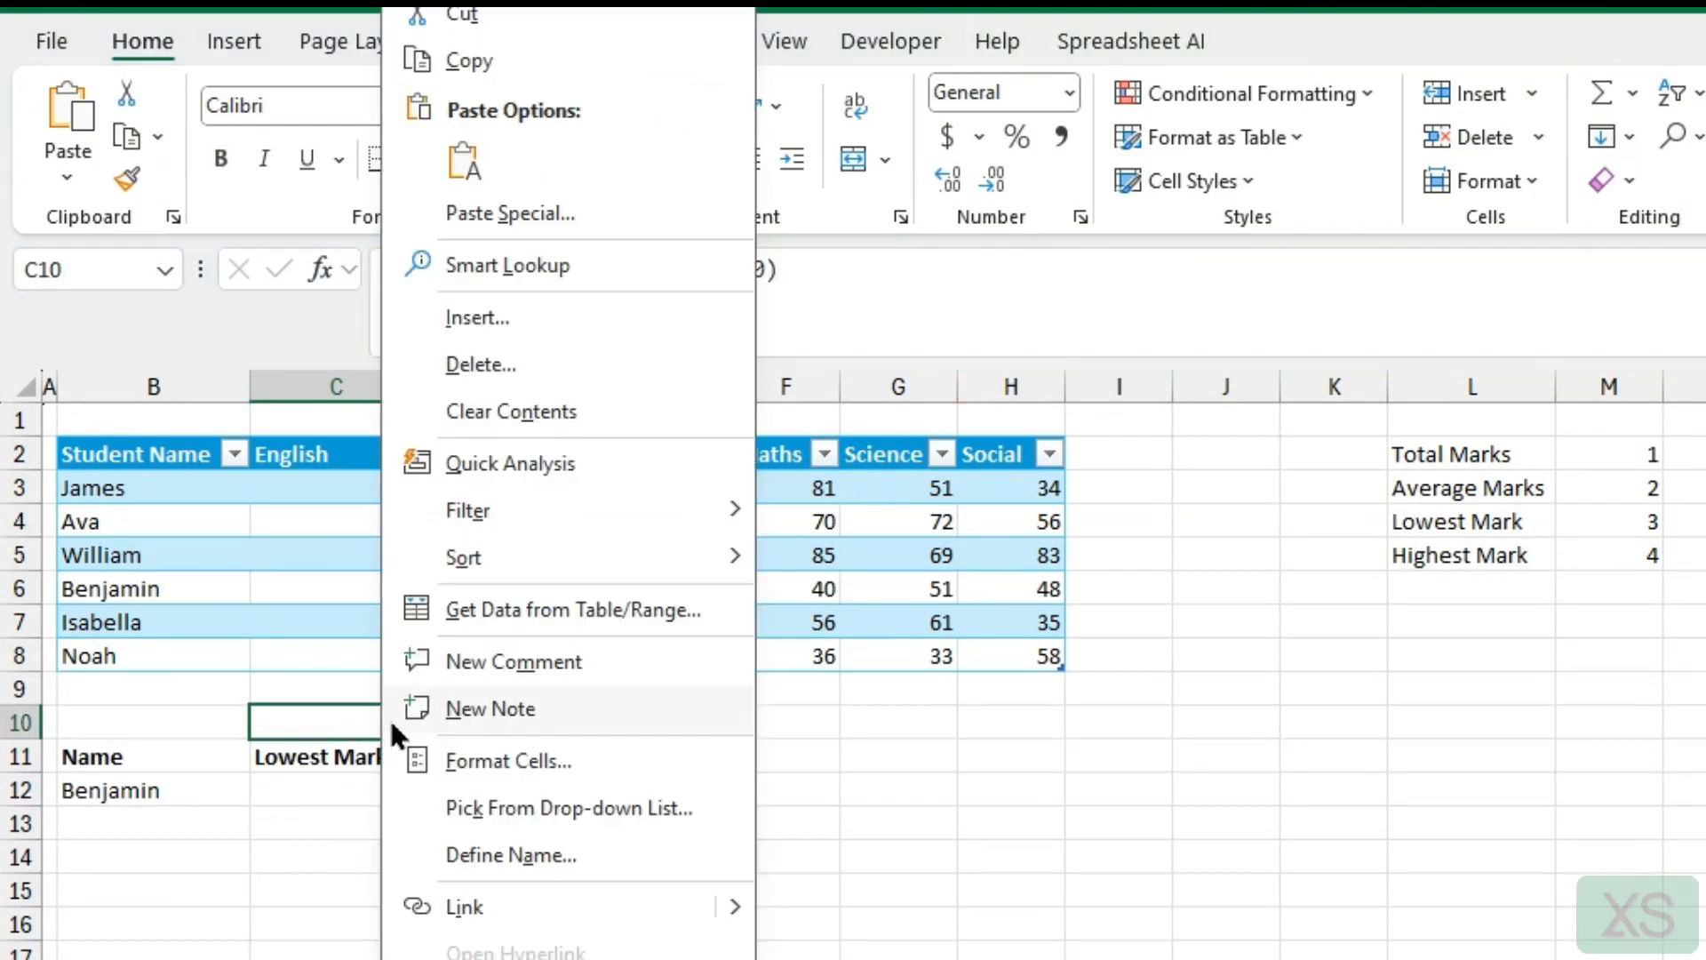
pyautogui.press('Escape')
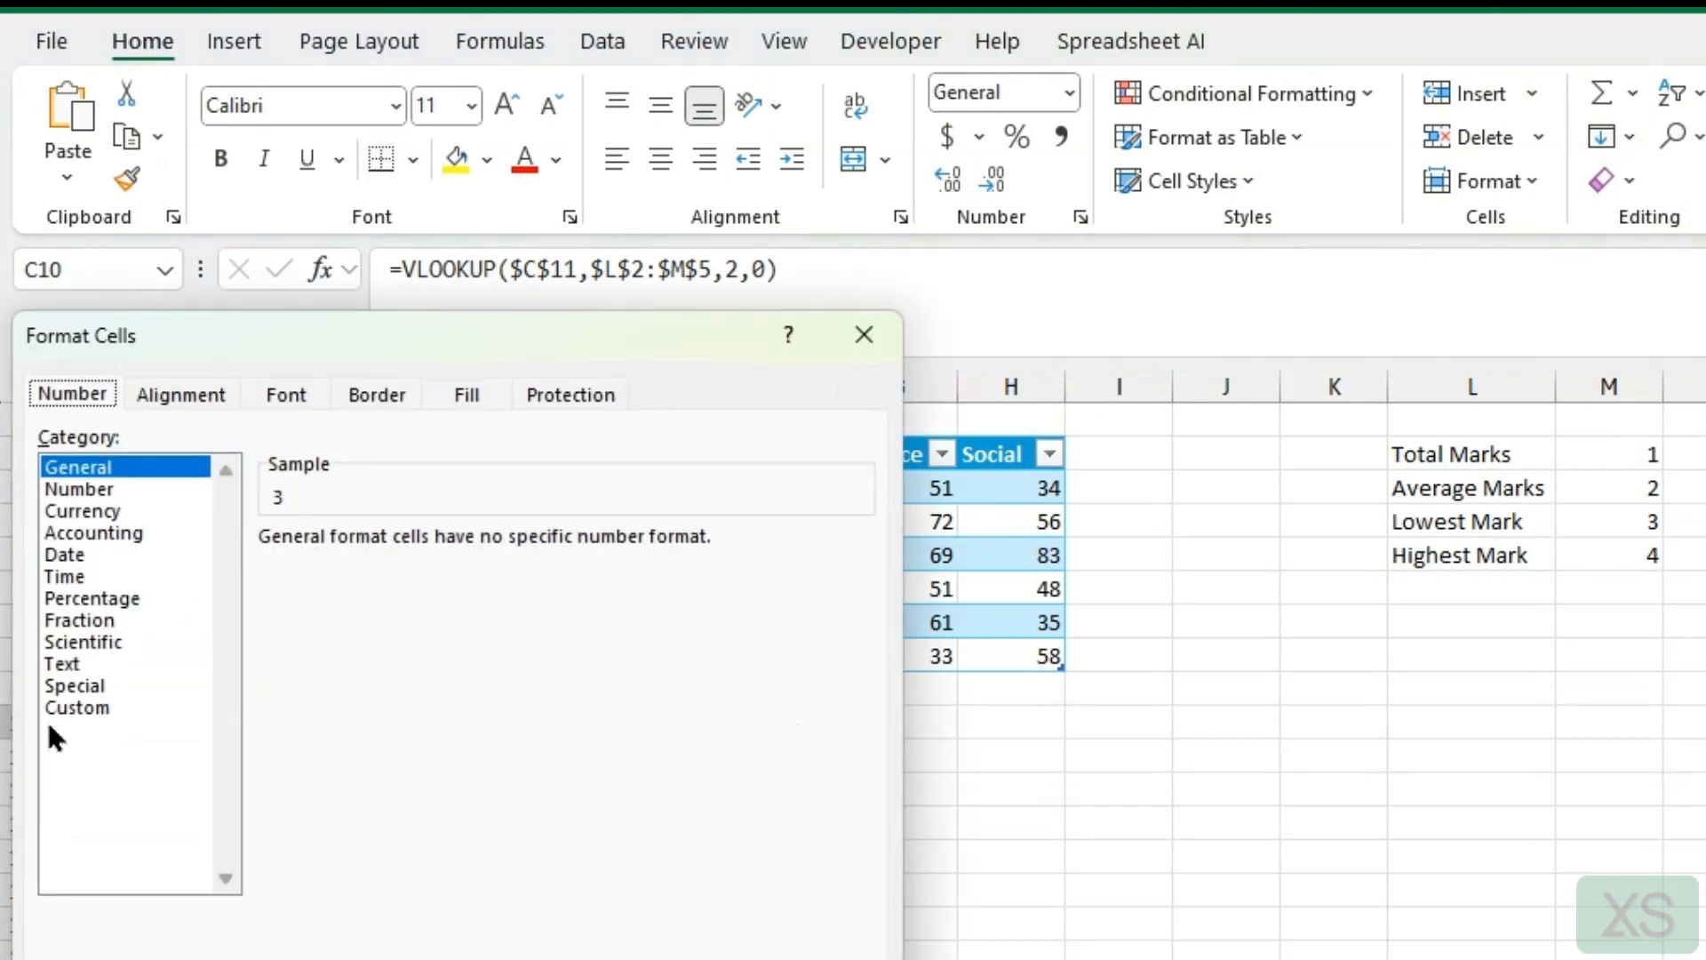
pyautogui.click(69, 708)
pyautogui.moveTo(343, 565); pyautogui.dragTo(239, 582)
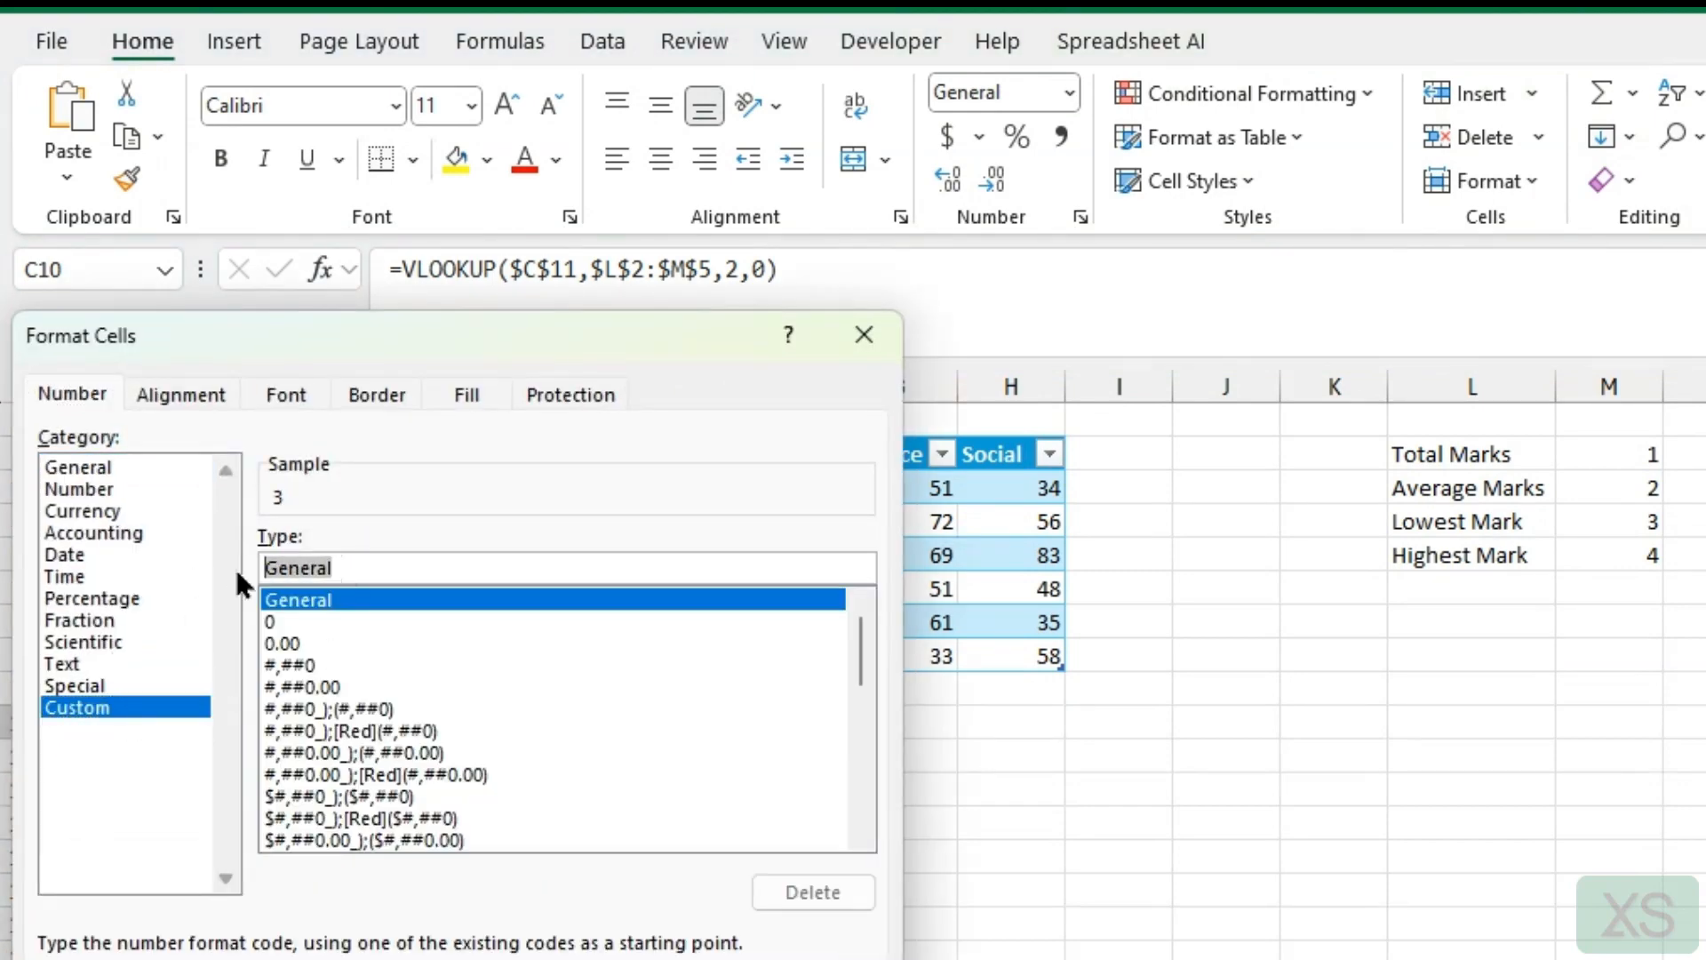
pyautogui.write(';;;')
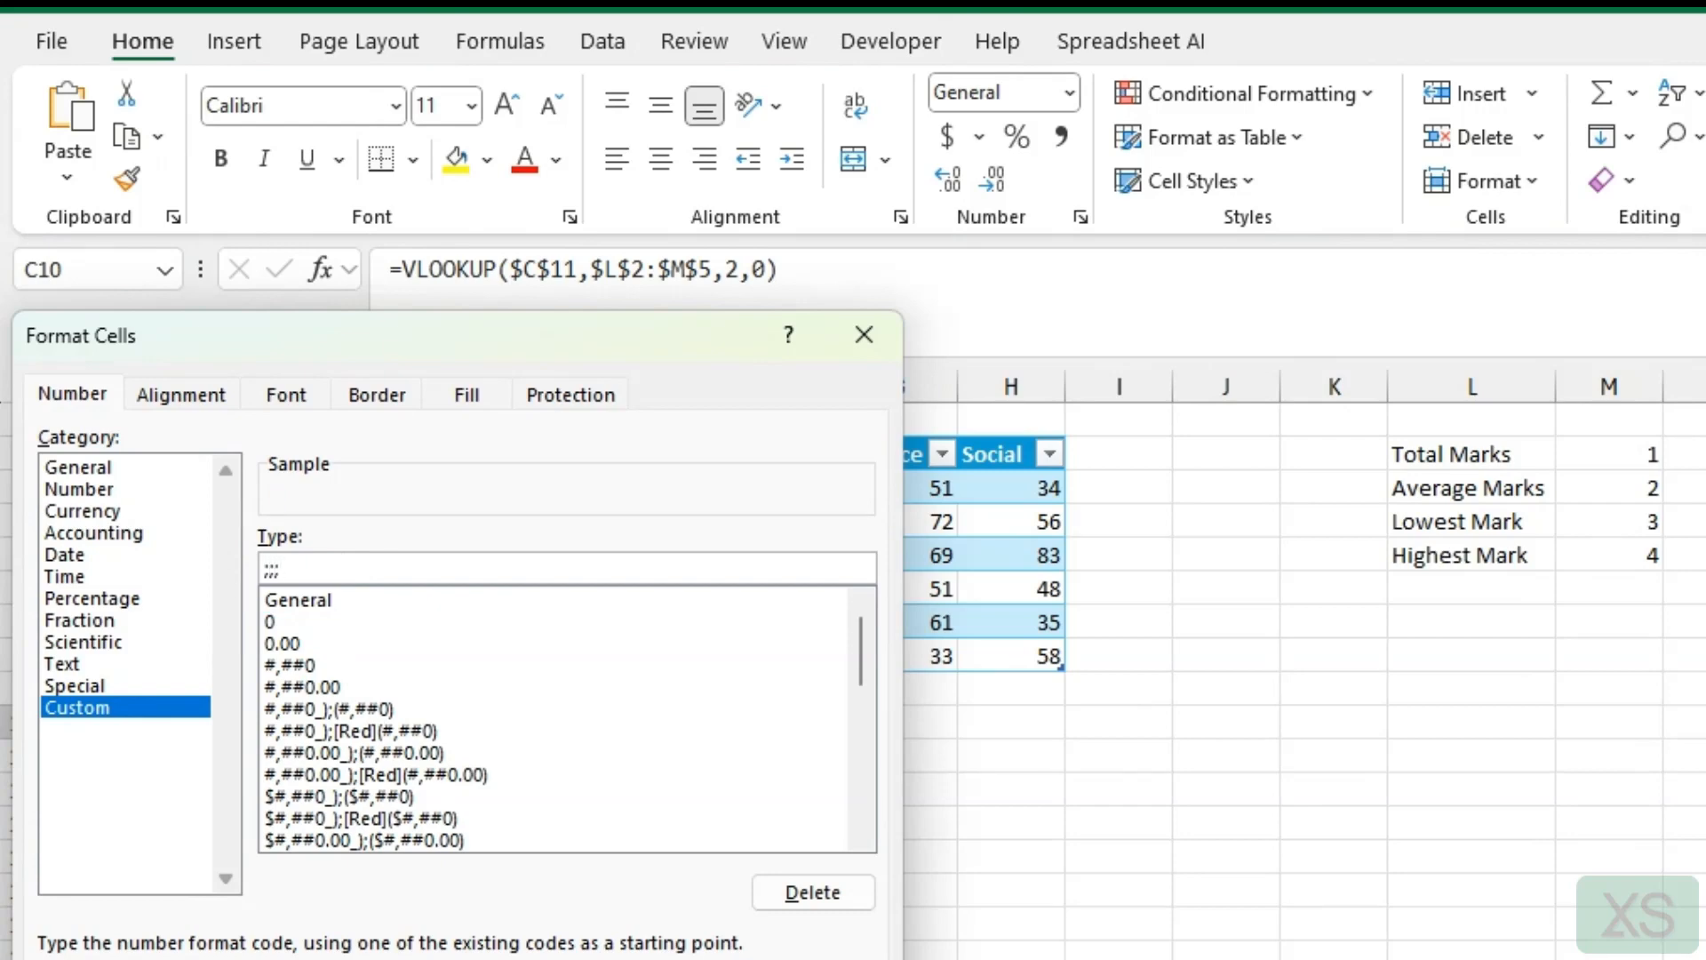
pyautogui.click(683, 959)
pyautogui.click(524, 824)
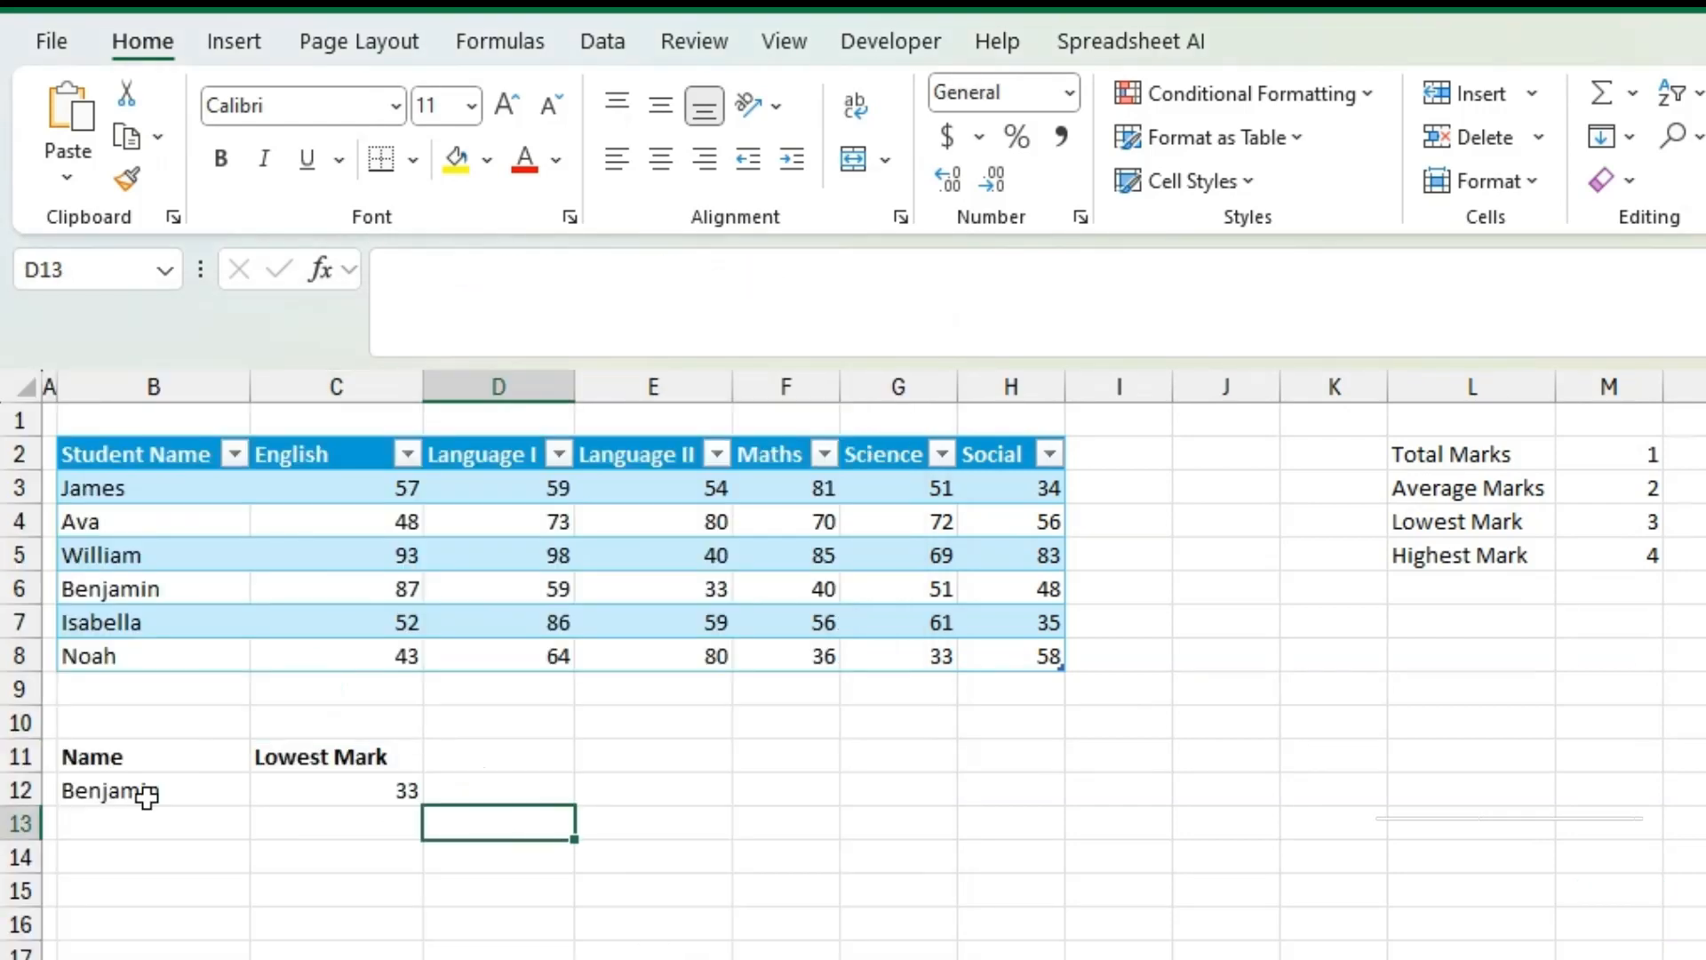
pyautogui.click(142, 765)
pyautogui.moveTo(270, 762); pyautogui.dragTo(312, 763)
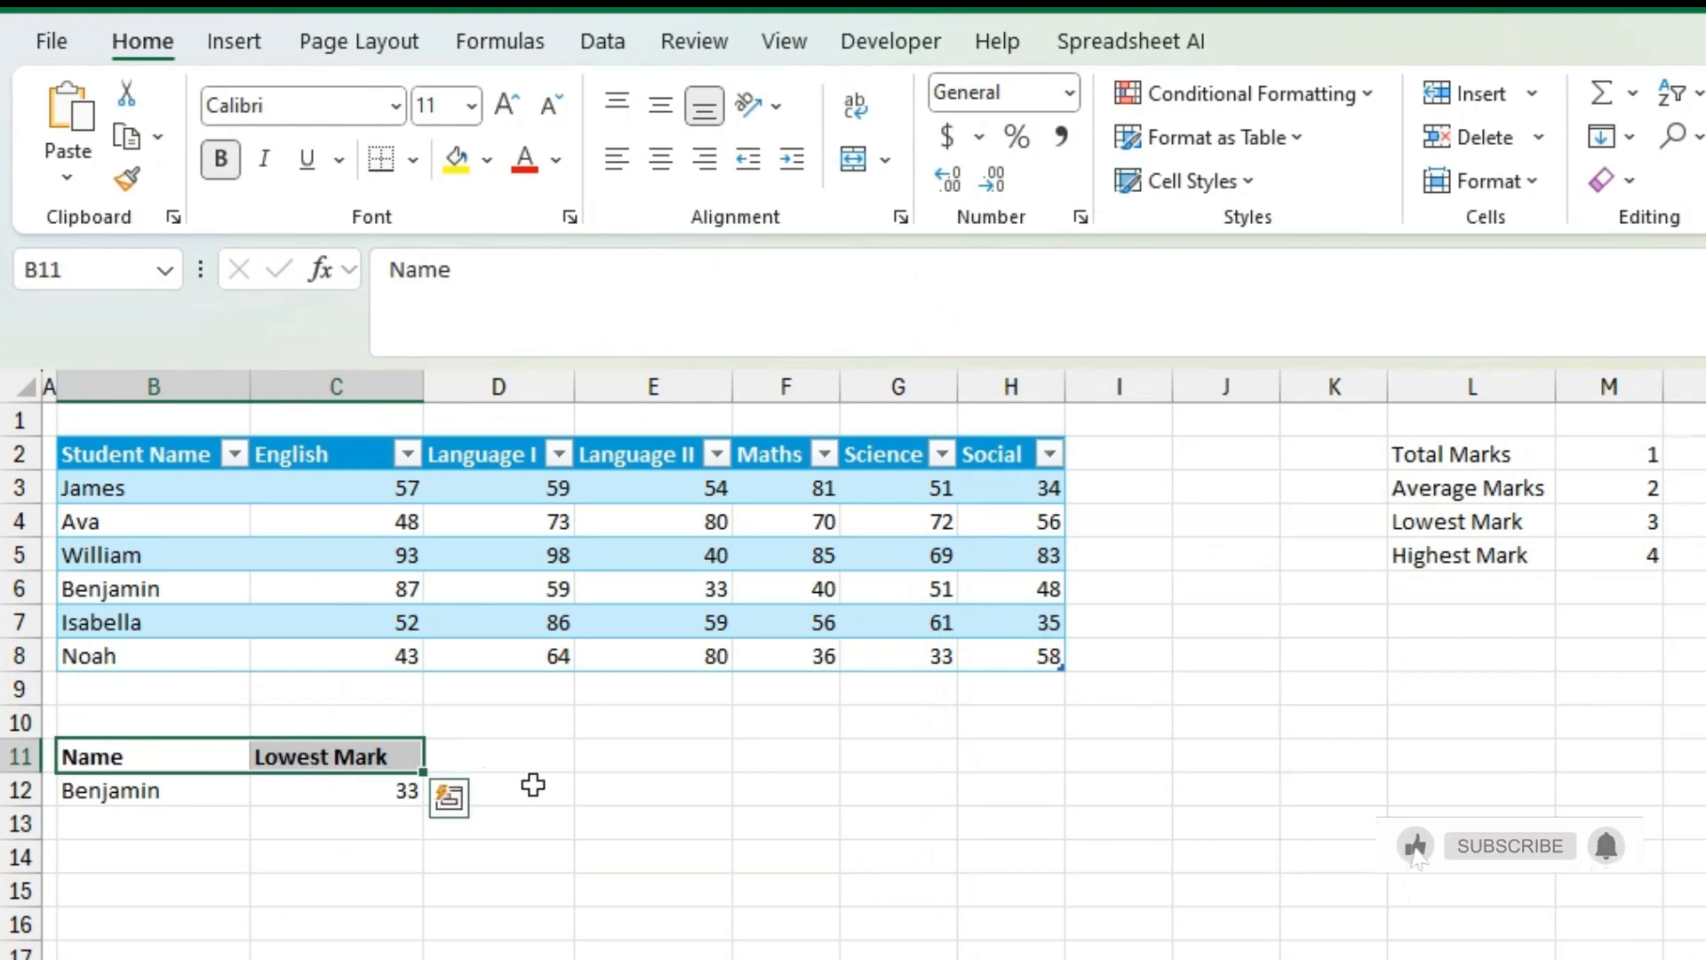
pyautogui.click(342, 880)
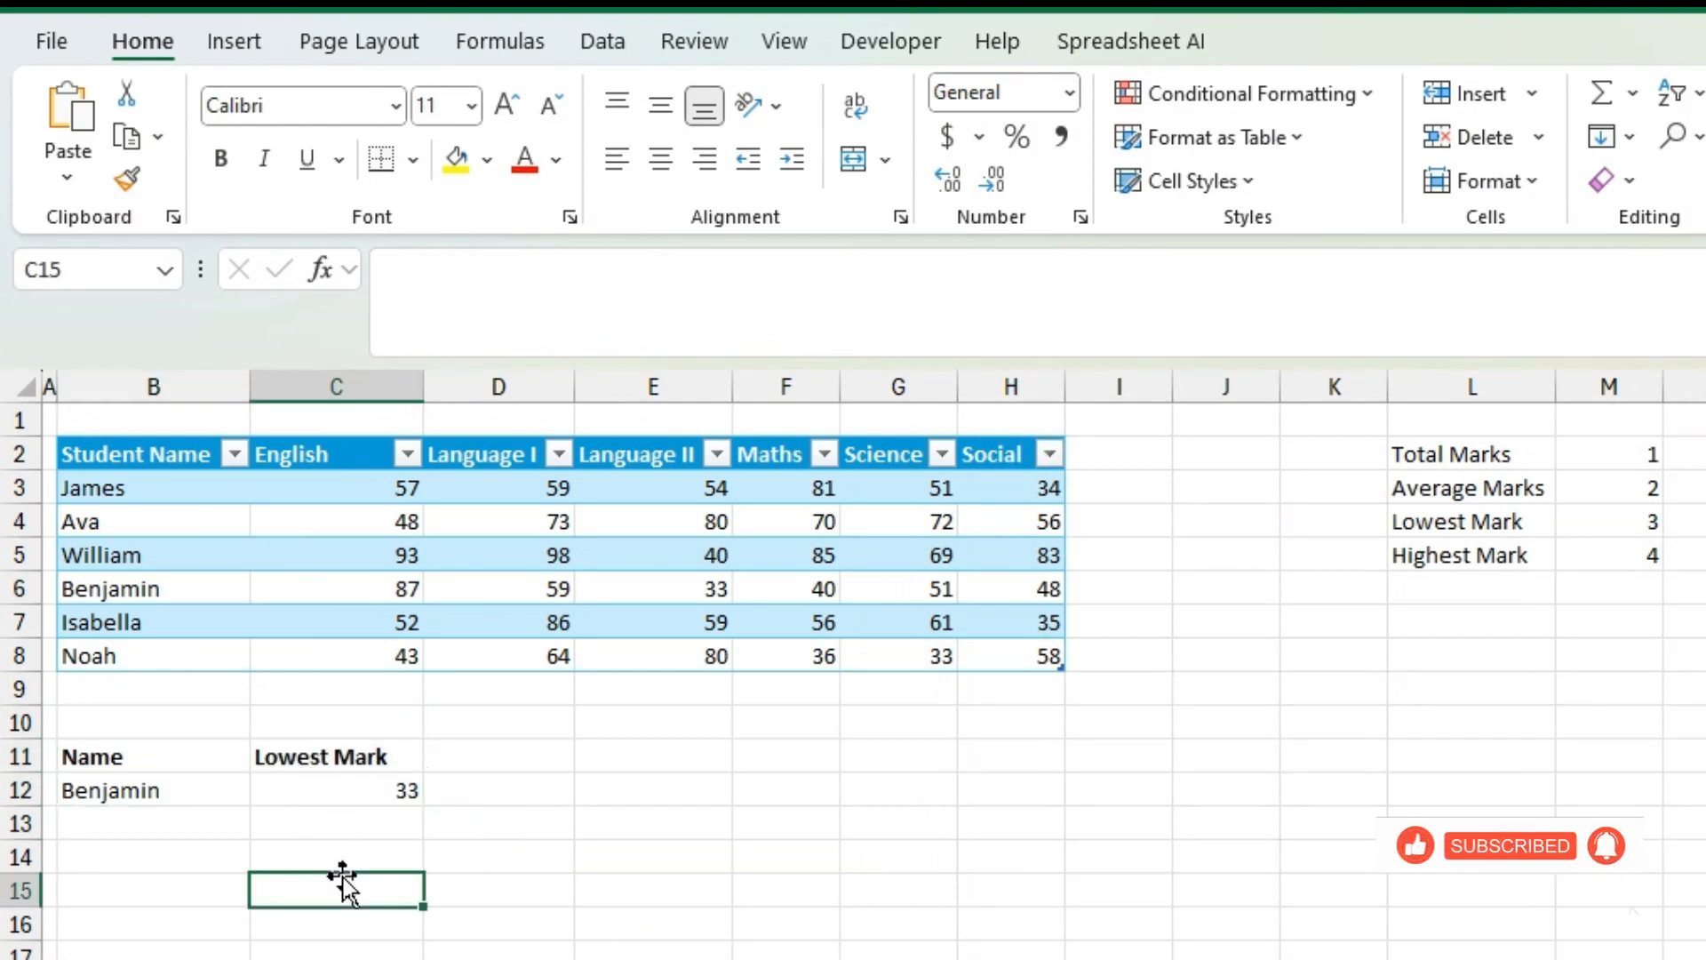